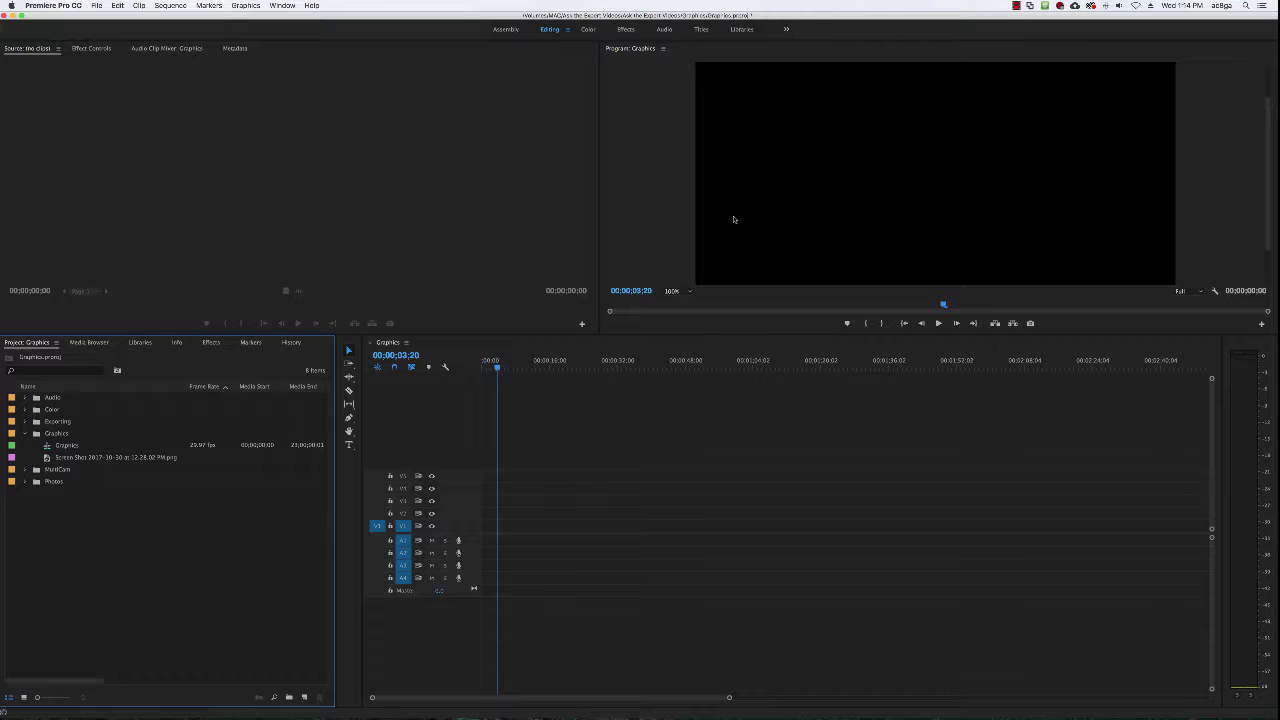
Select the email screenshot PNG in the Graphics bin
{"action": "left_click", "coordinate": [122, 458]}
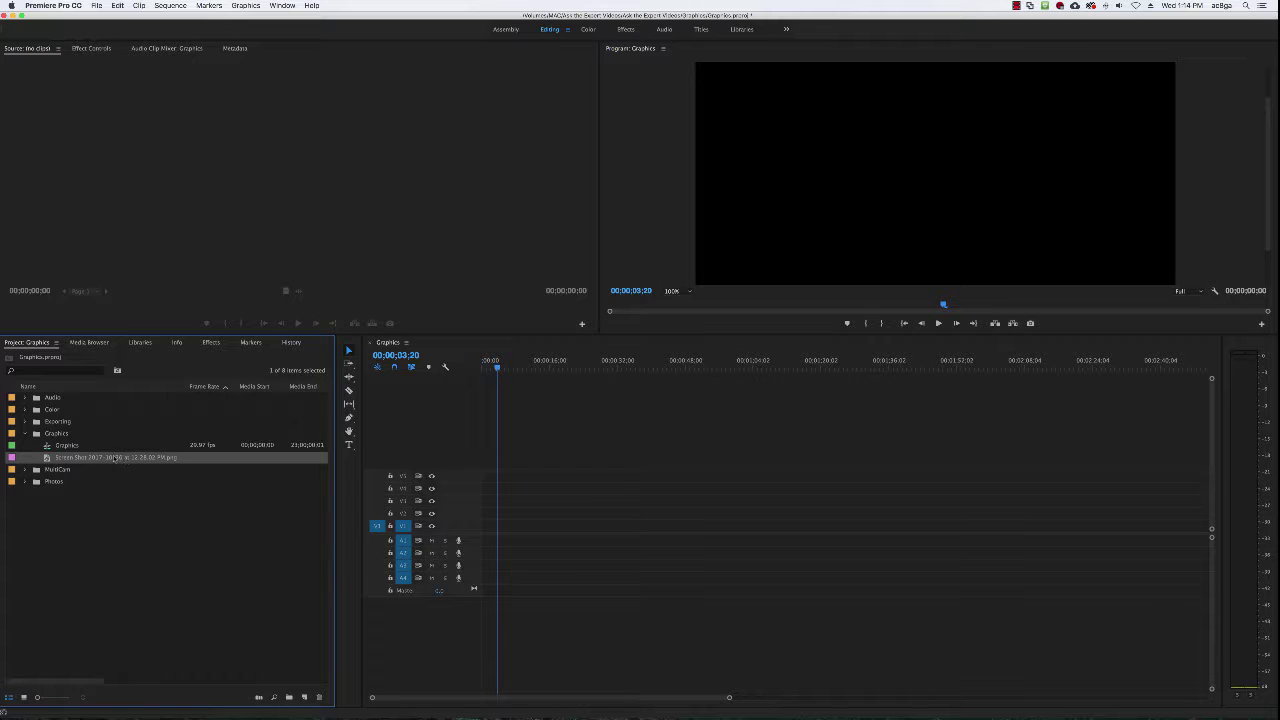
Place the screenshot on V1 at the sequence start and load it into the Source monitor
{"action": "left_click_drag", "start_coordinate": [47, 460], "coordinate": [478, 527]}
{"action": "left_click", "coordinate": [490, 368]}
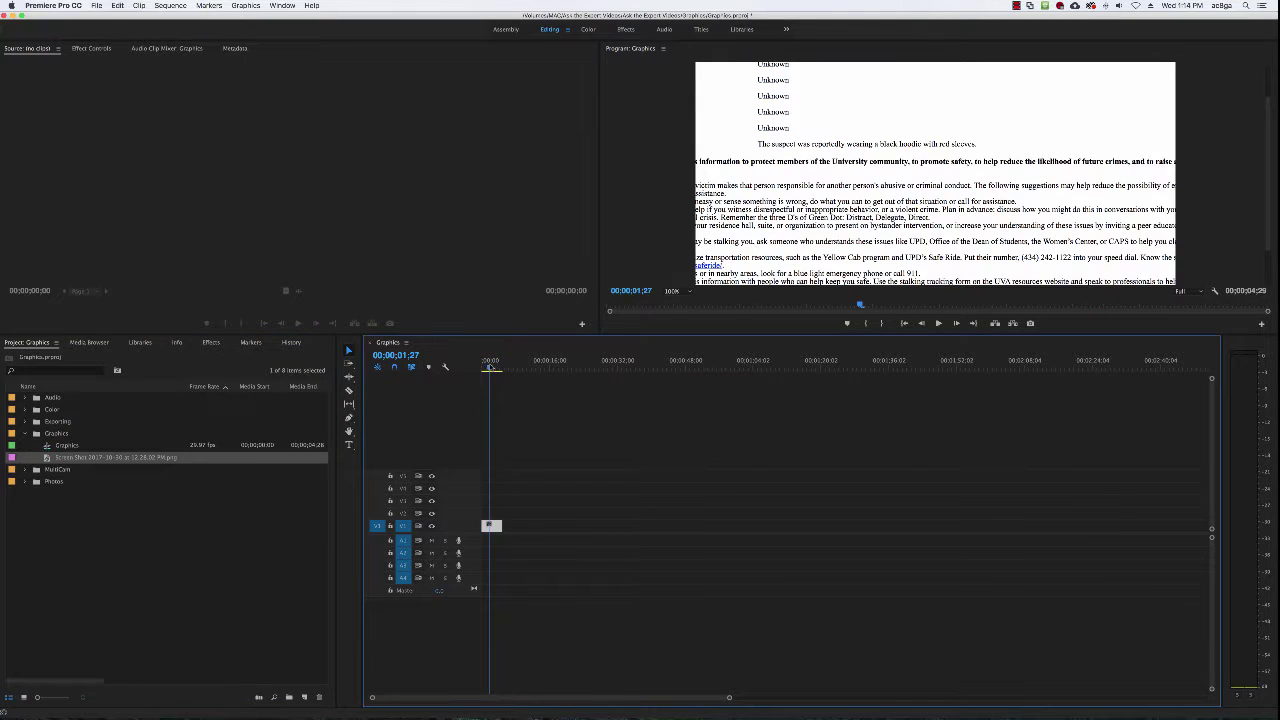
{"action": "double_click", "coordinate": [493, 526]}
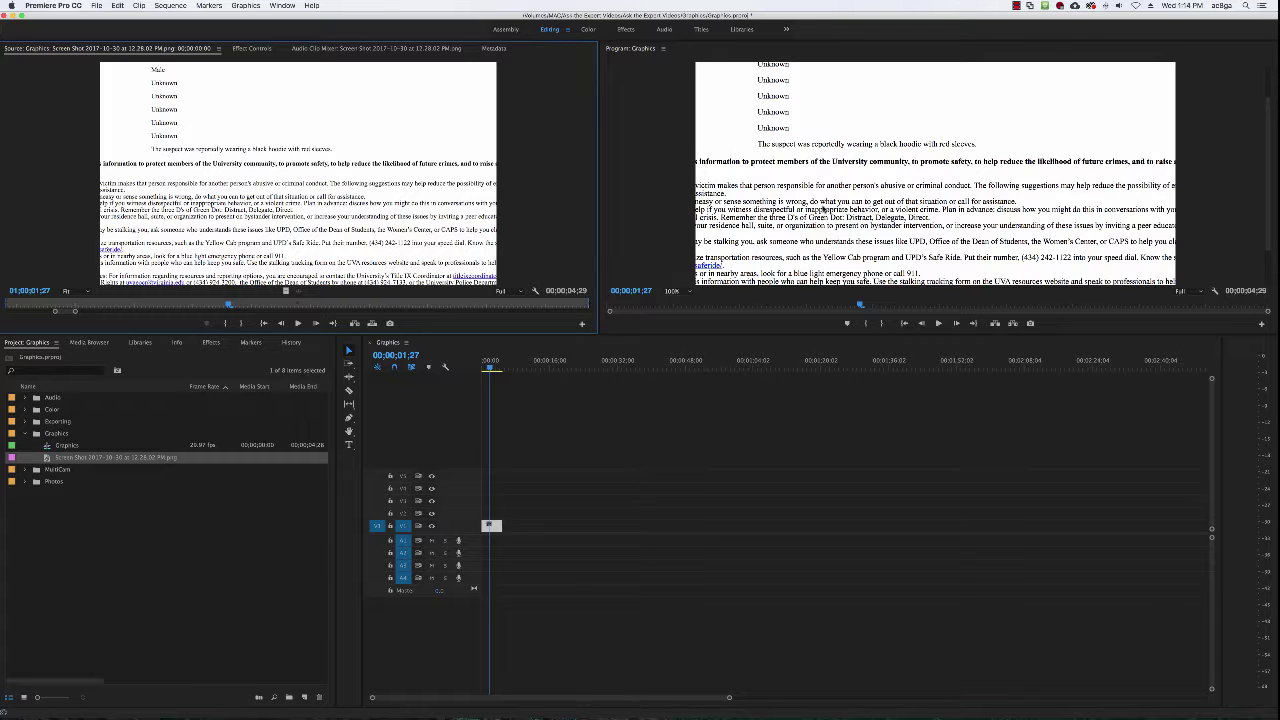
{"action": "left_click", "coordinate": [492, 528]}
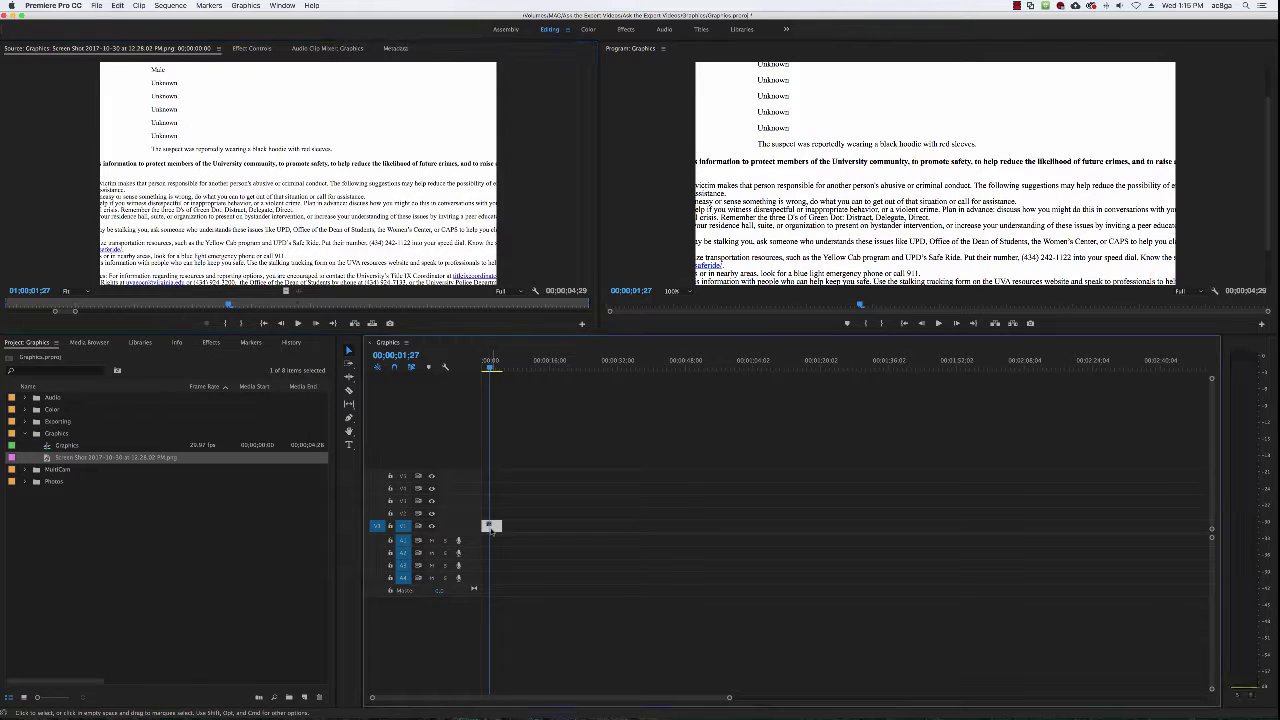
{"action": "left_click", "coordinate": [492, 528]}
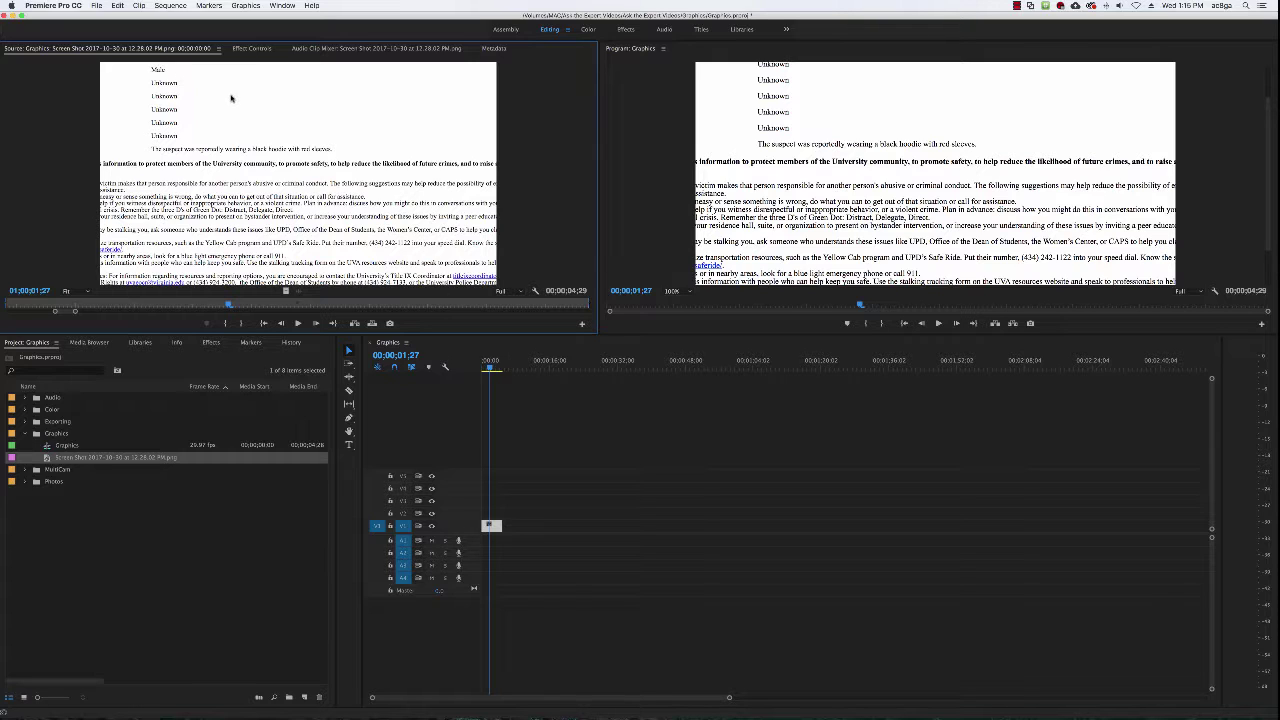
In Effect Controls, scale the screenshot to 64 and position it at about 953, 725
{"action": "left_click", "coordinate": [251, 48]}
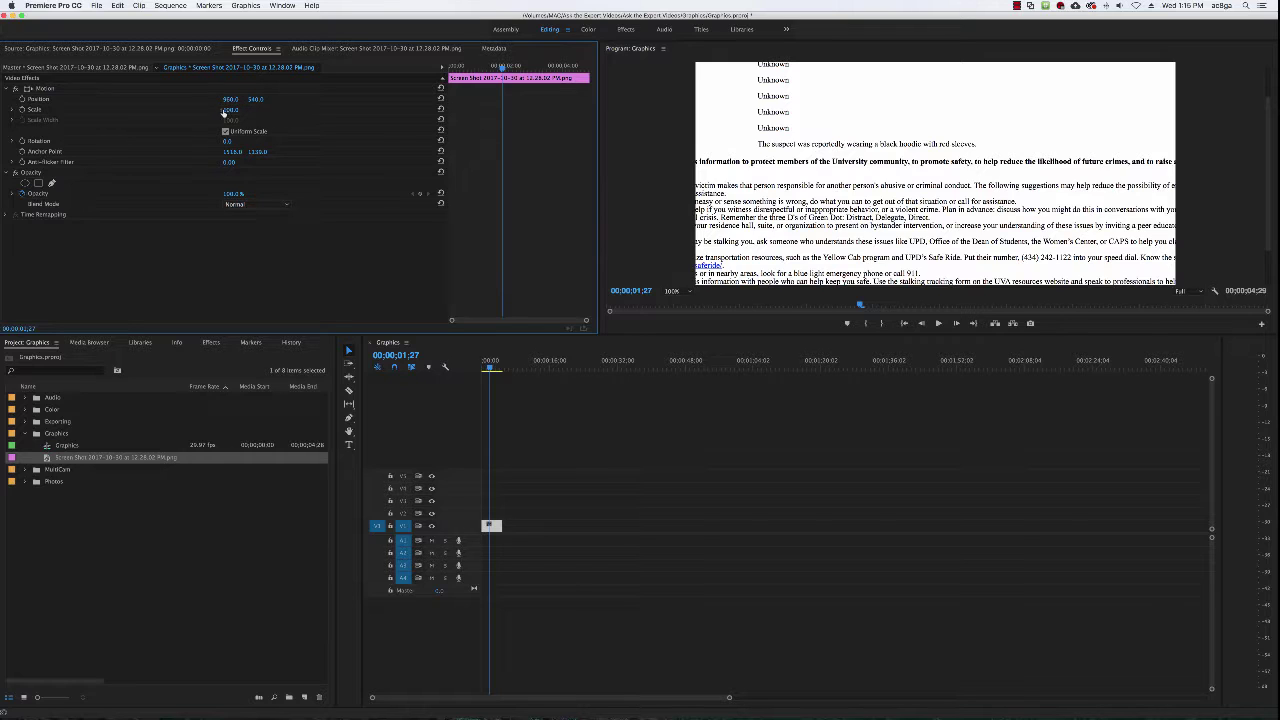
{"action": "left_click_drag", "start_coordinate": [238, 110], "coordinate": [193, 110]}
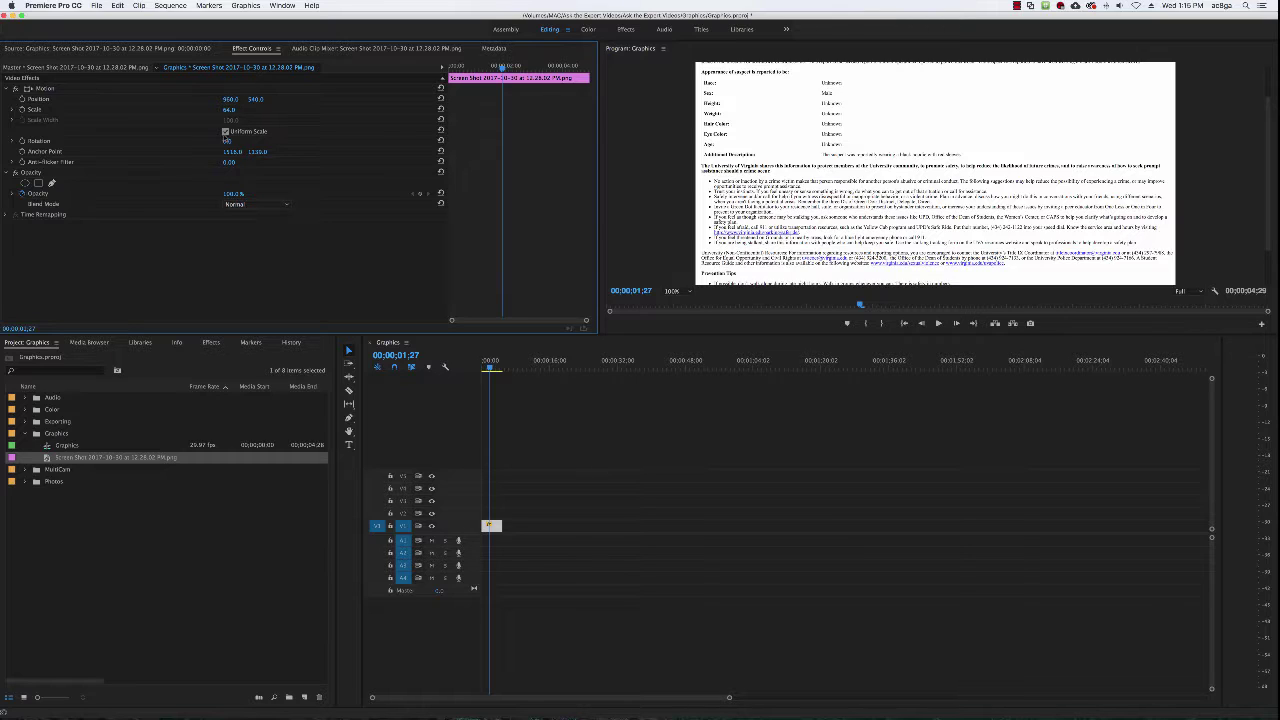
{"action": "mouse_move", "coordinate": [228, 141]}
{"action": "left_mouse_down"}
{"action": "mouse_move", "coordinate": [250, 141]}
{"action": "mouse_move", "coordinate": [238, 143]}
{"action": "left_mouse_up"}
{"action": "left_click_drag", "start_coordinate": [230, 100], "coordinate": [296, 99]}
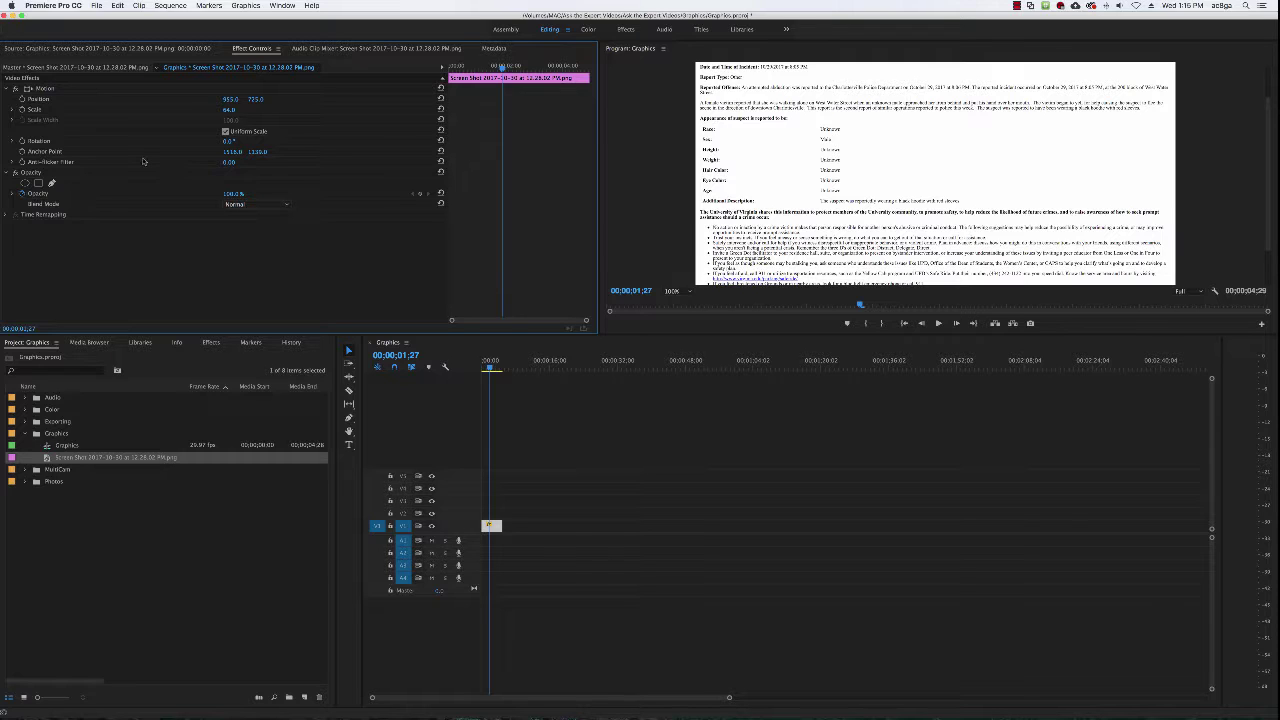
Create a legacy title from File > New and name it 'Email Graphics'
{"action": "left_click", "coordinate": [96, 6]}
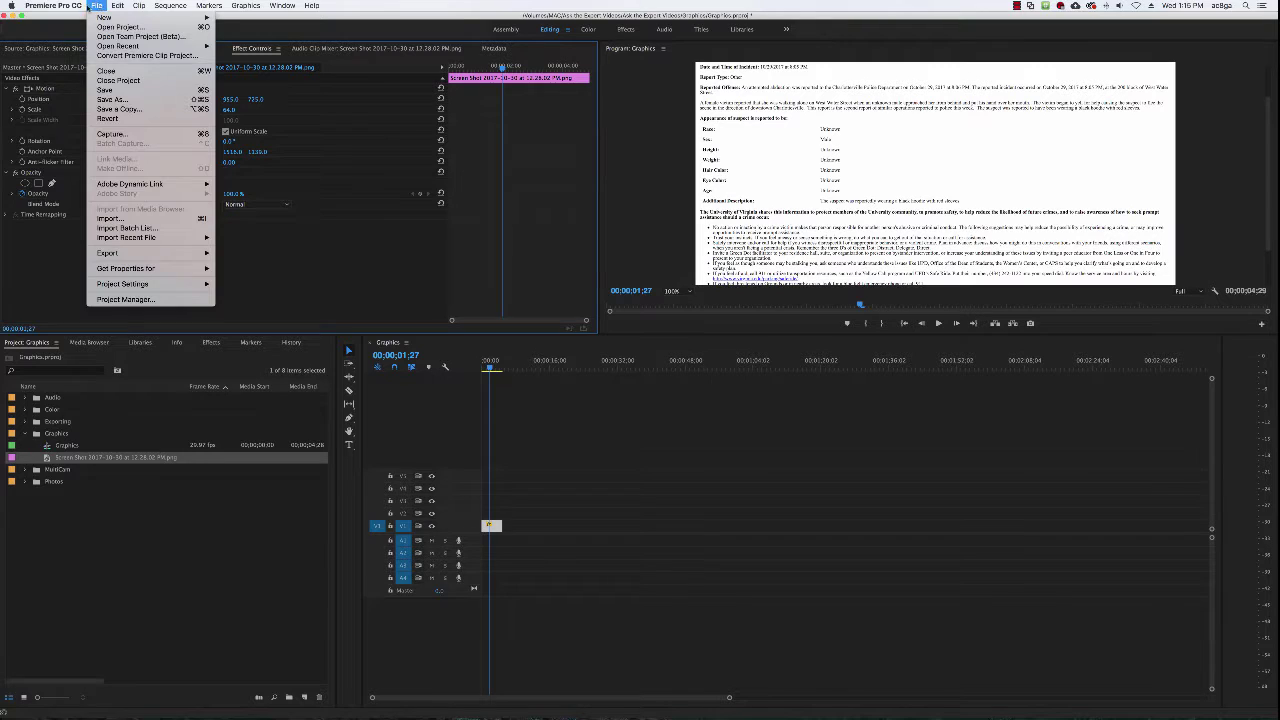
{"action": "mouse_move", "coordinate": [110, 17]}
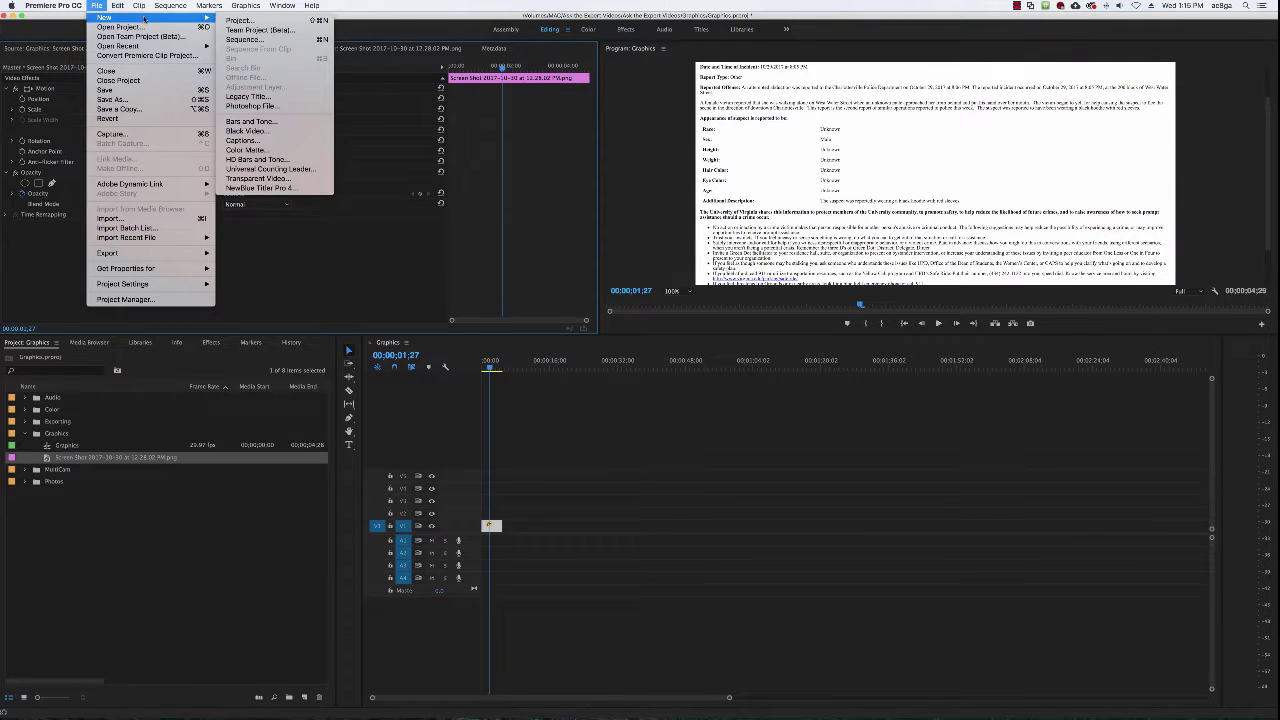
{"action": "left_click", "coordinate": [260, 98]}
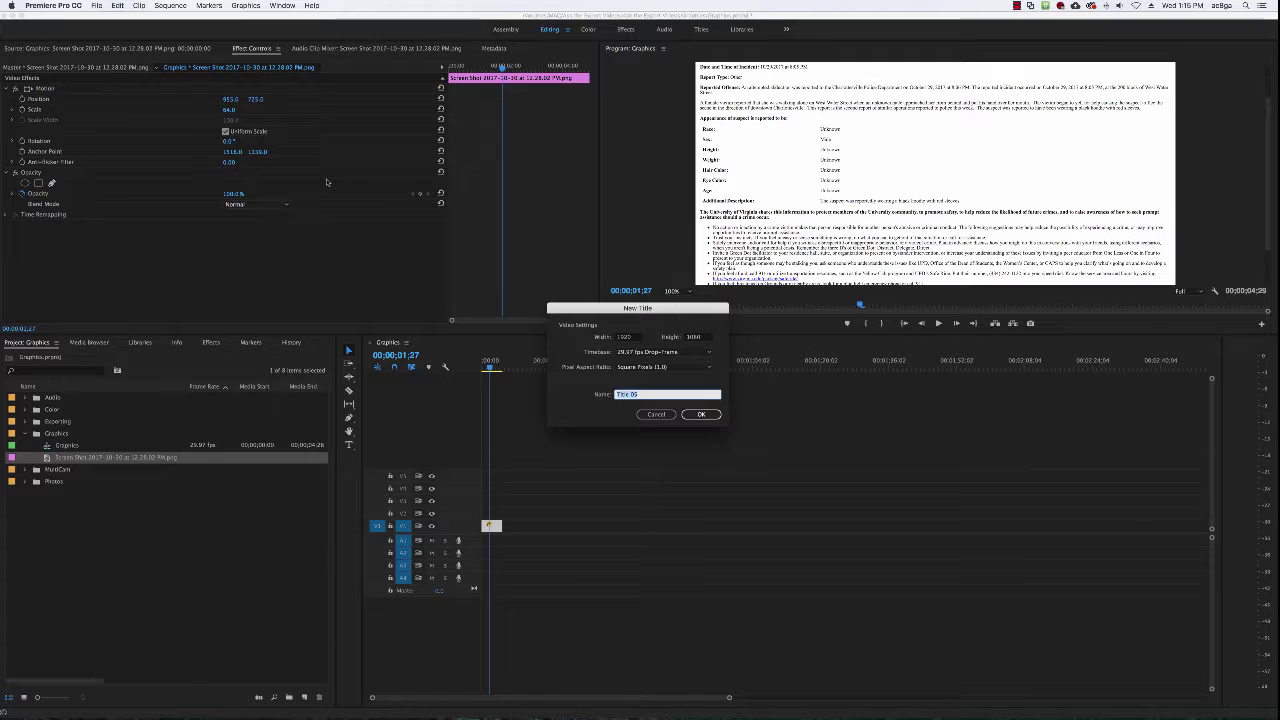
{"action": "left_click_drag", "start_coordinate": [643, 320], "coordinate": [603, 281]}
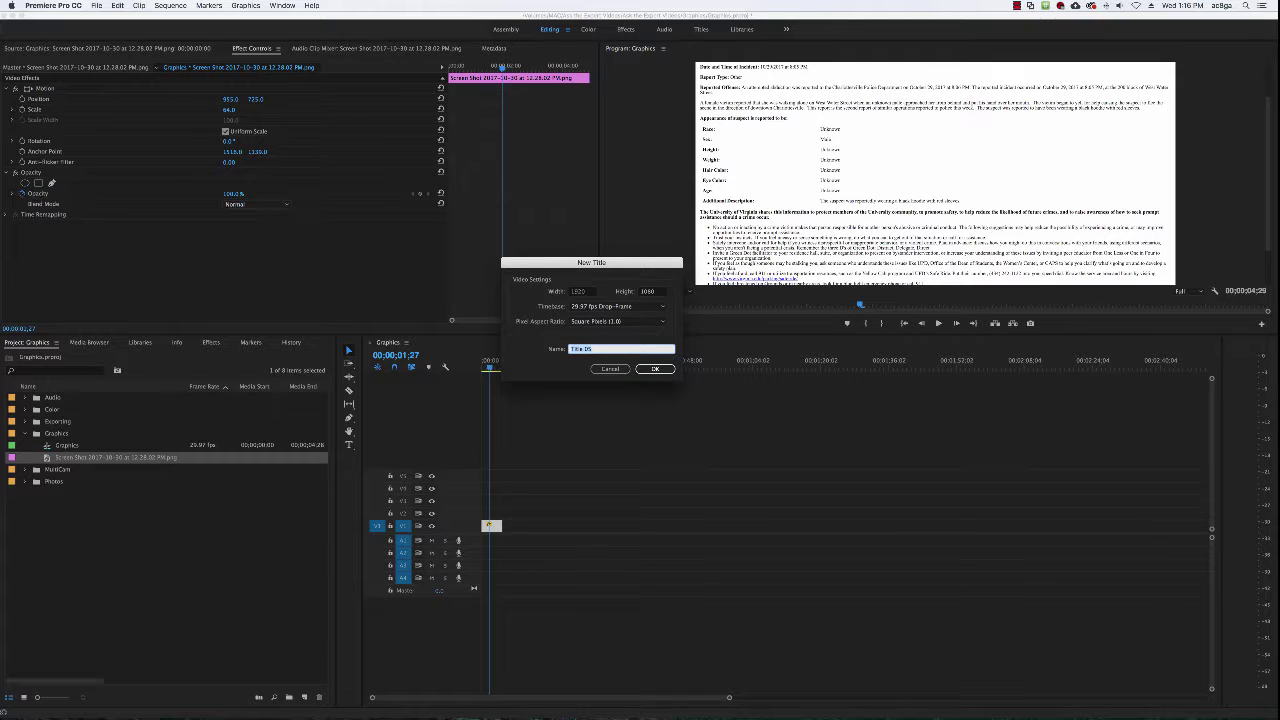
{"action": "type", "text": "Email Graphics"}
Confirm the Email Graphics title and widen the title editor window
{"action": "left_click", "coordinate": [656, 369]}
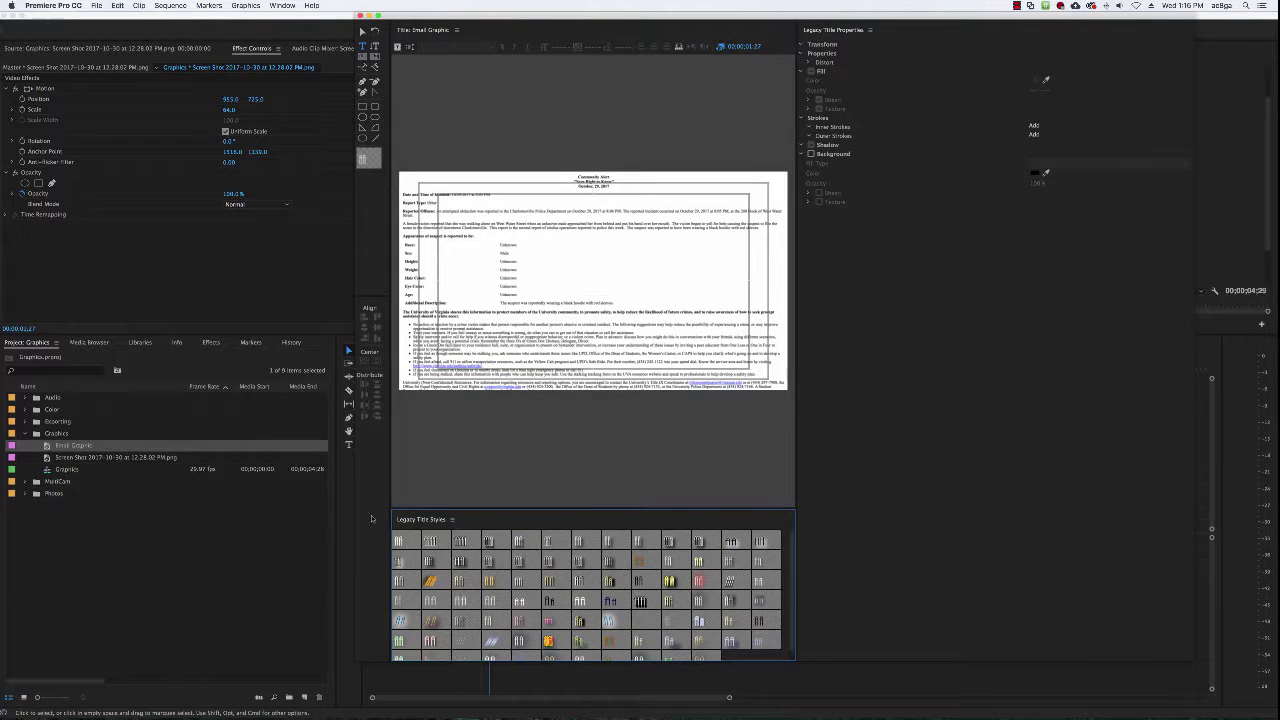
{"action": "left_click_drag", "start_coordinate": [355, 505], "coordinate": [90, 509]}
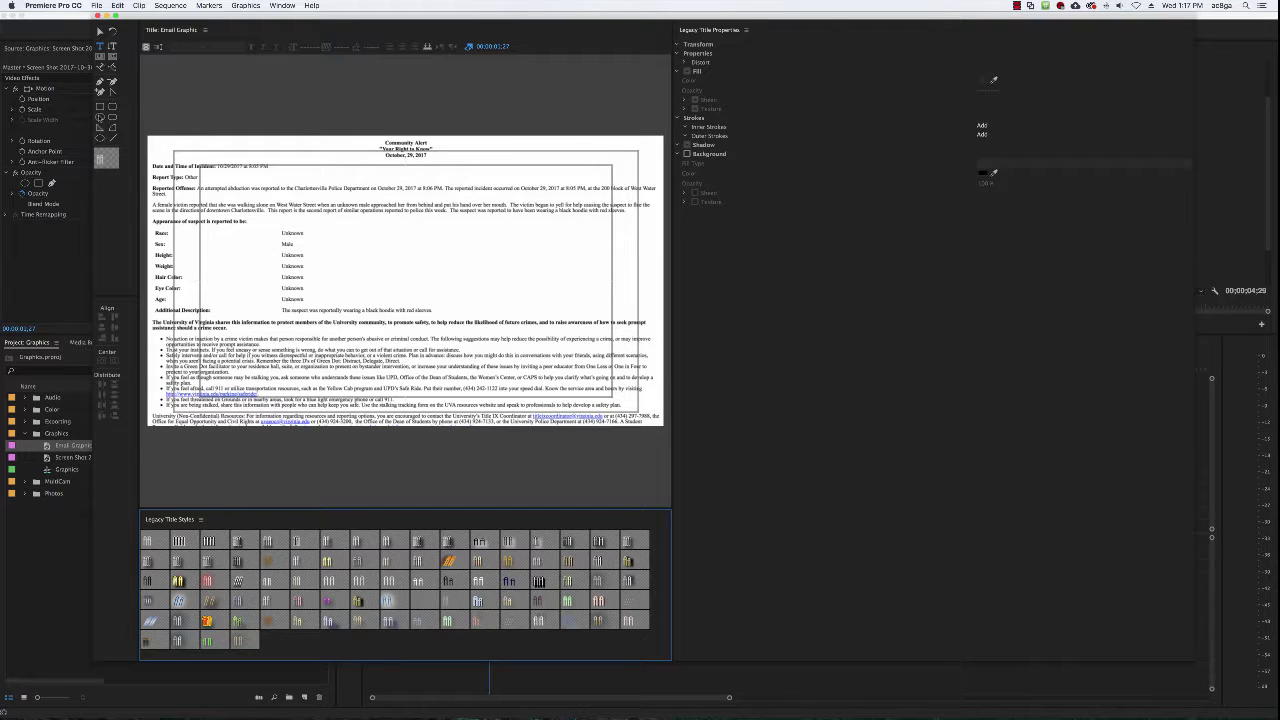
Type the abduction sentence ending 'on October 29, 2017 at 8:06PM' on the title canvas
{"action": "left_click", "coordinate": [103, 45]}
{"action": "left_click", "coordinate": [212, 236]}
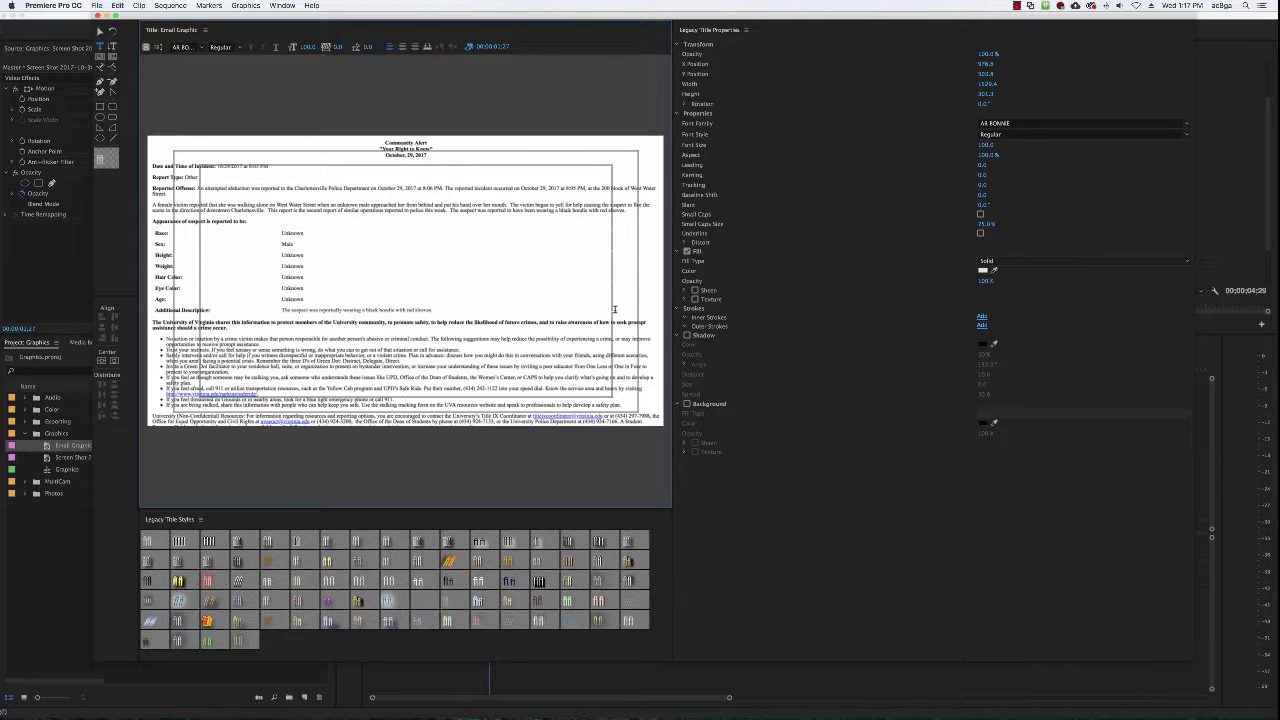
{"action": "type", "text": "aion was harlottesville police departmen"}
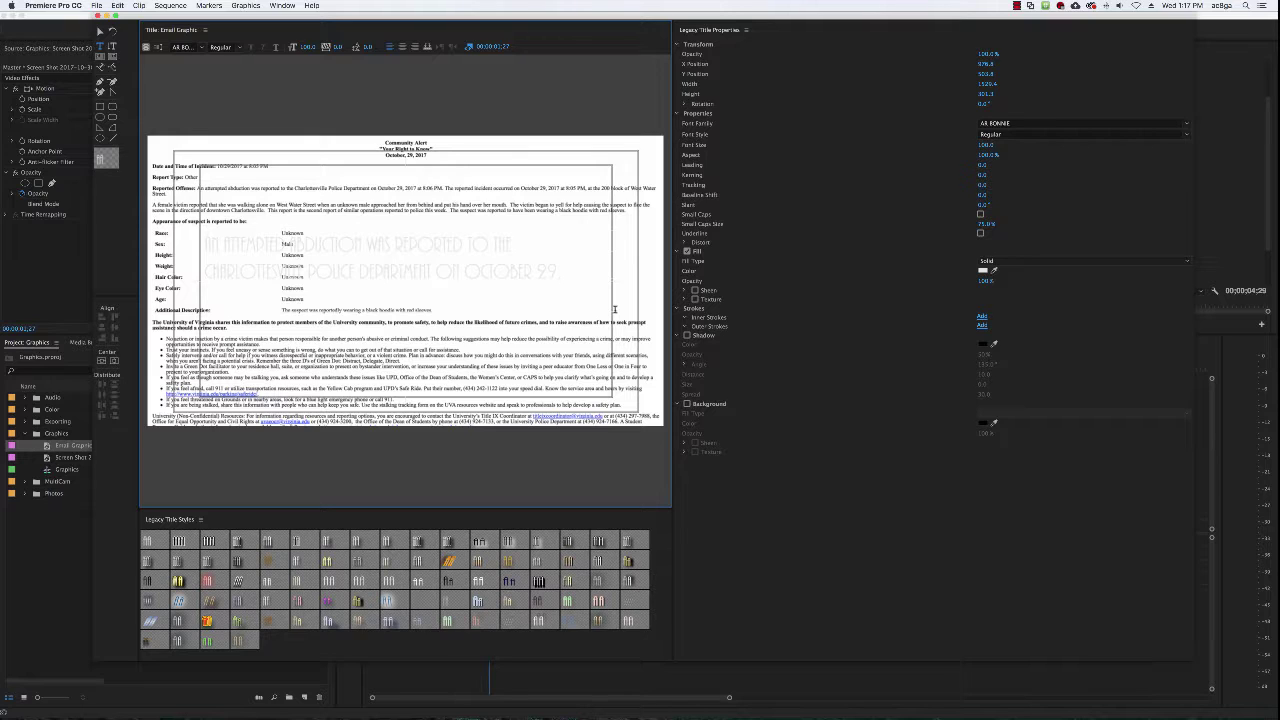
{"action": "type", "text": "8 PM"}
Set the title text to Helvetica Bold at font size 55
{"action": "left_click", "coordinate": [203, 48]}
{"action": "scroll", "coordinate": [207, 80], "scroll_direction": "down", "scroll_amount": 20}
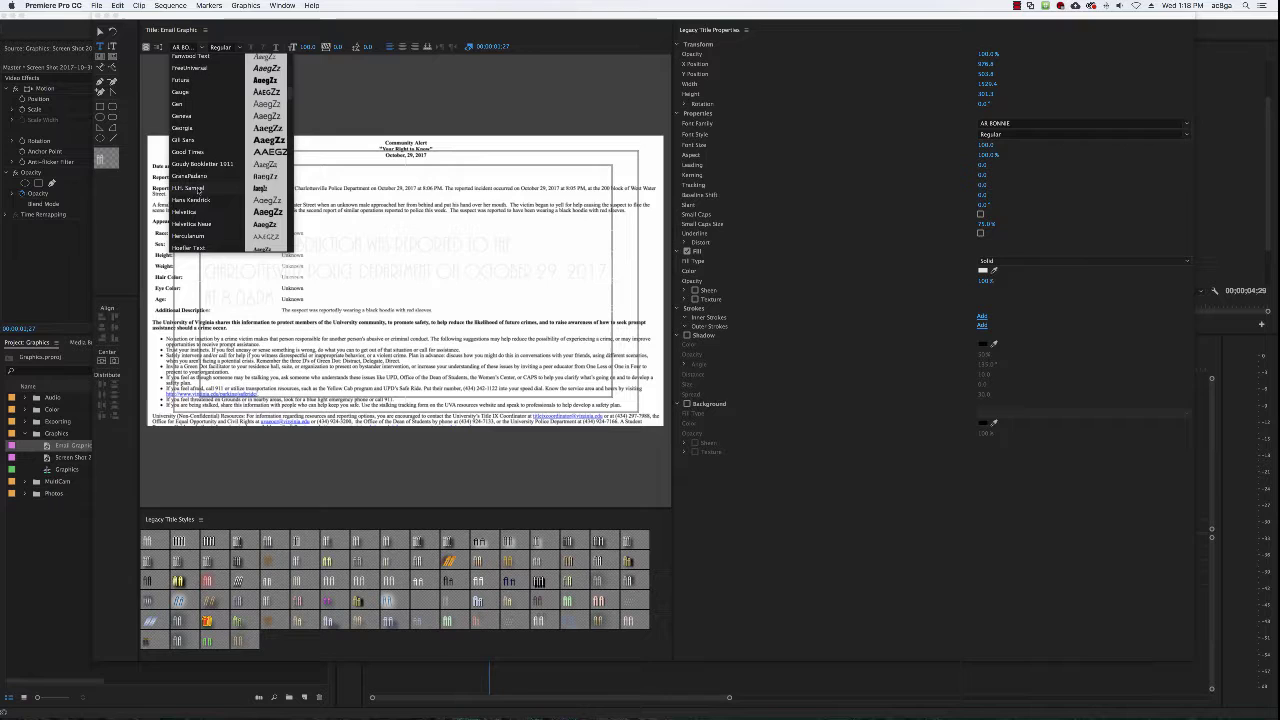
{"action": "left_click", "coordinate": [194, 214]}
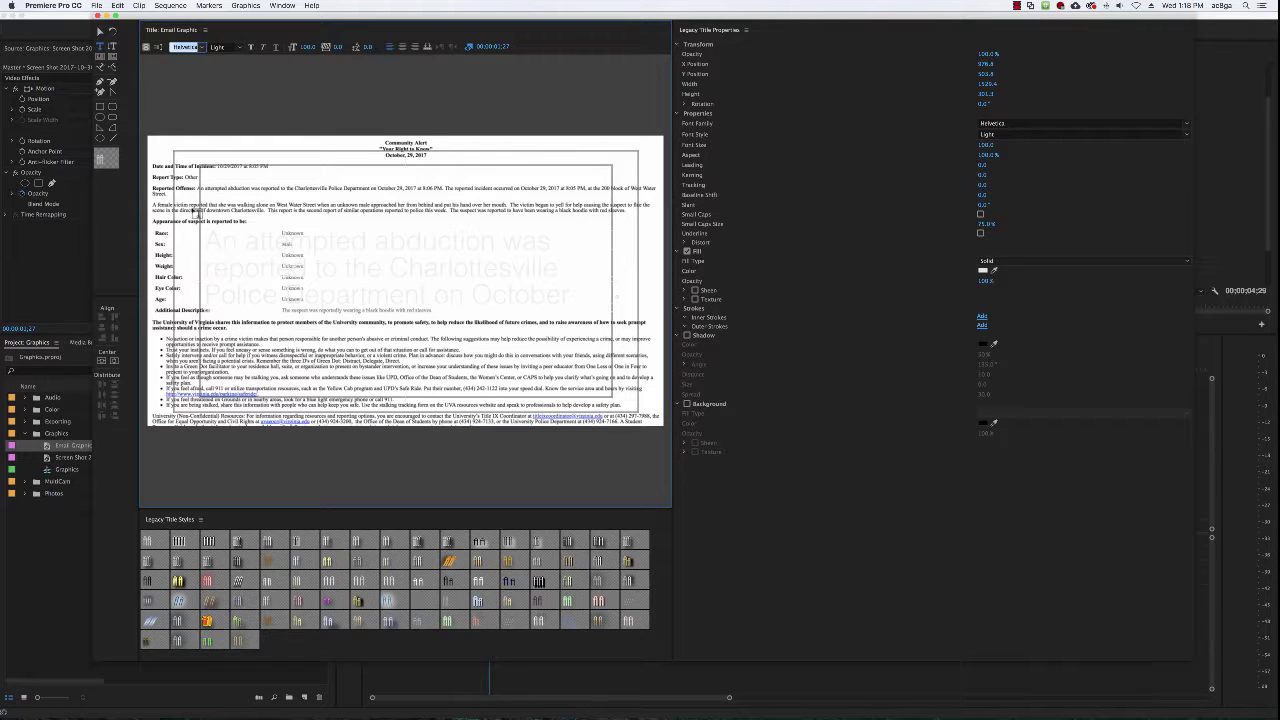
{"action": "left_click", "coordinate": [240, 48]}
{"action": "left_click", "coordinate": [236, 62]}
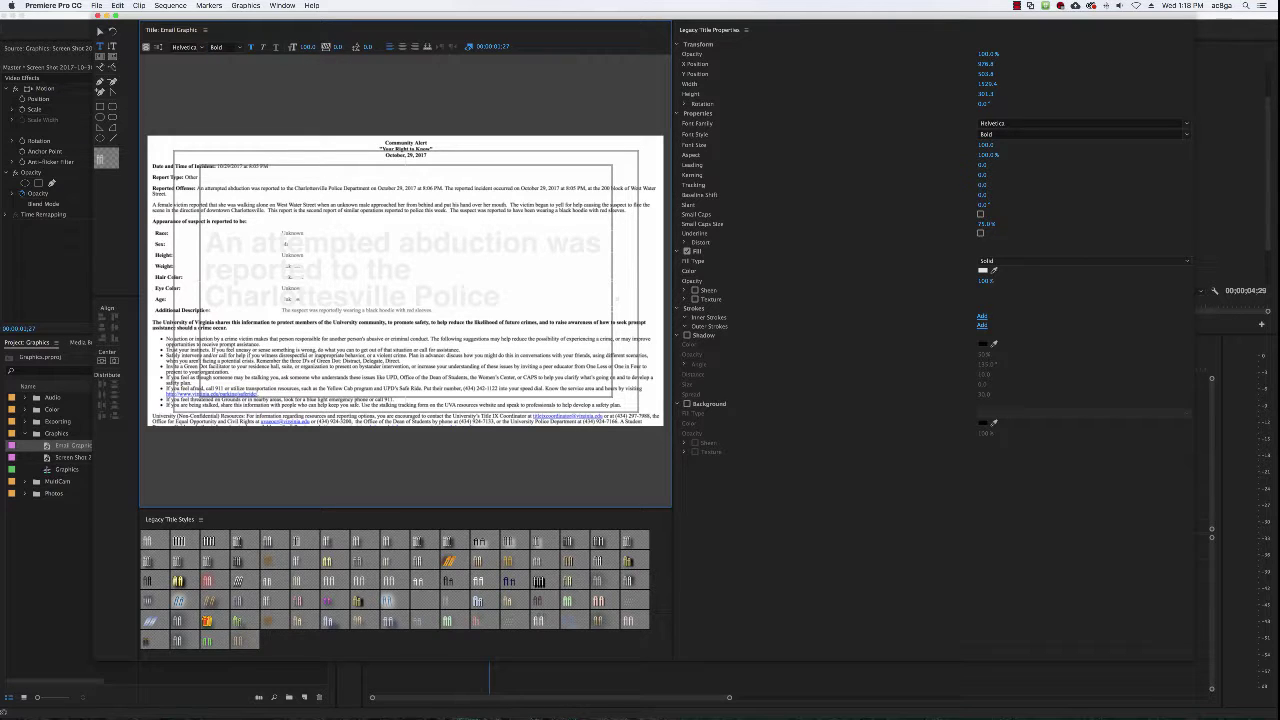
{"action": "left_click_drag", "start_coordinate": [307, 46], "coordinate": [272, 46]}
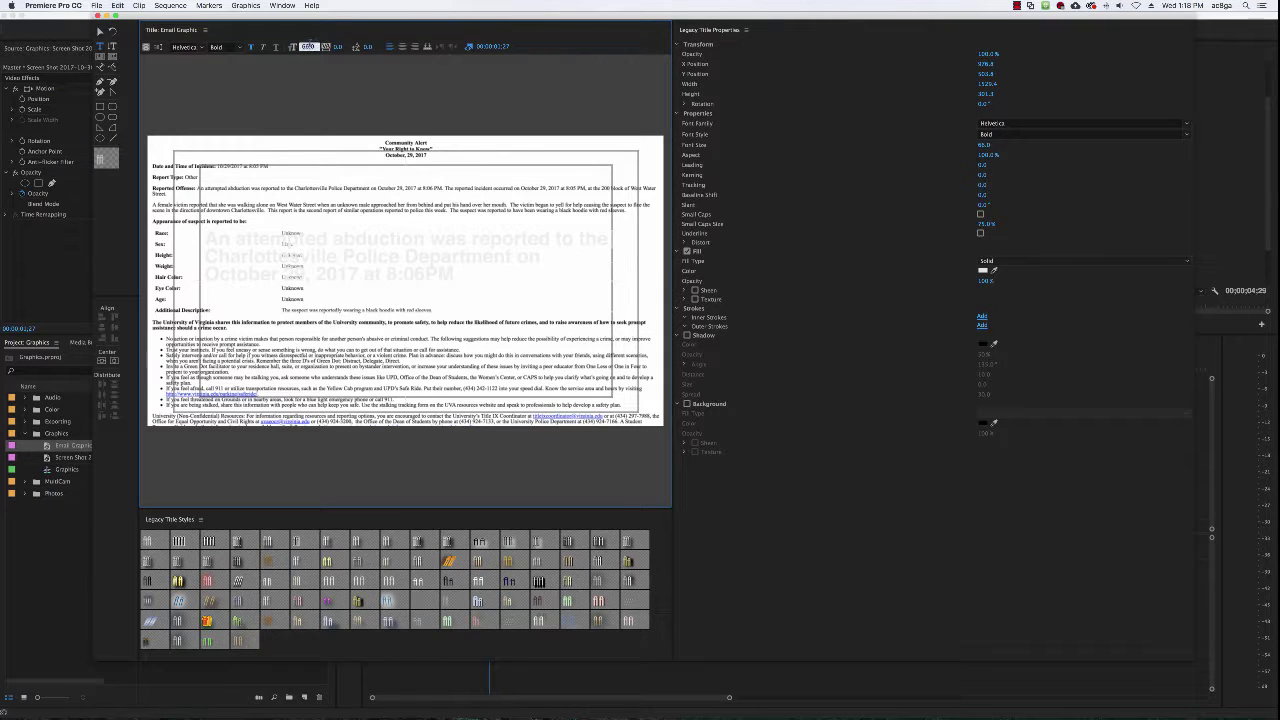
{"action": "type", "text": "55"}
{"action": "key", "text": "Return"}
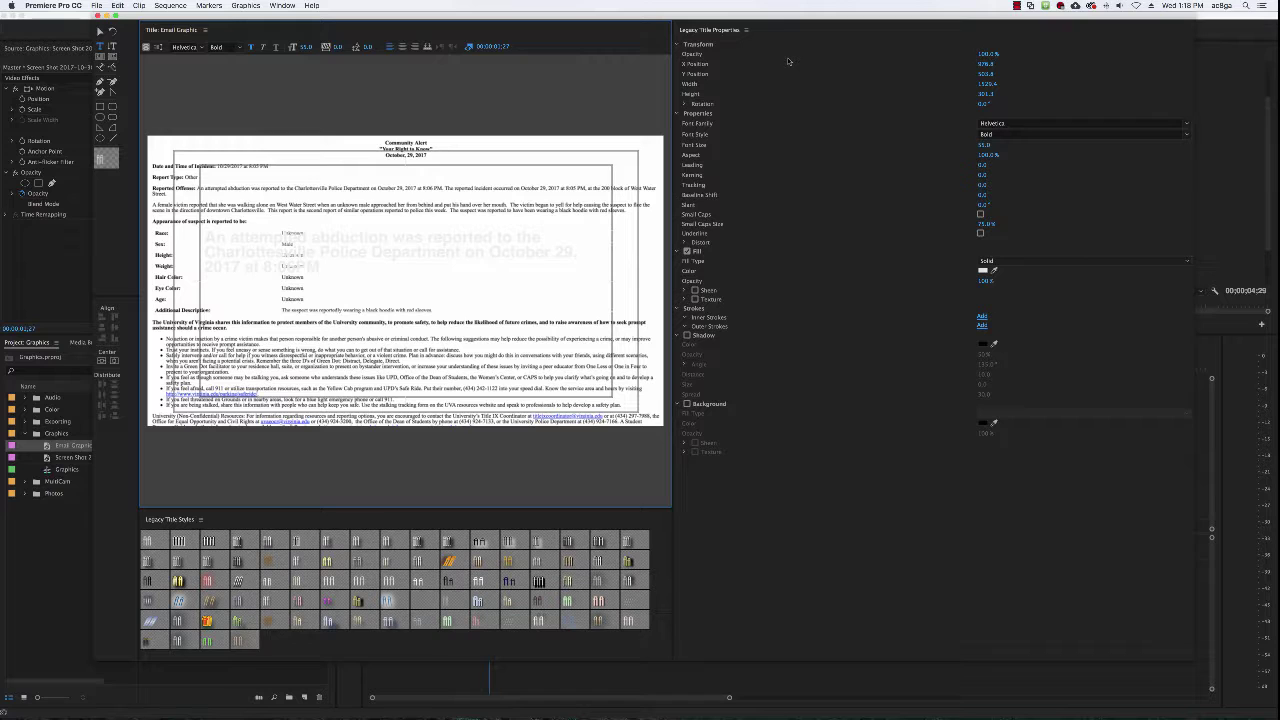
{"action": "left_click_drag", "start_coordinate": [987, 53], "coordinate": [966, 105]}
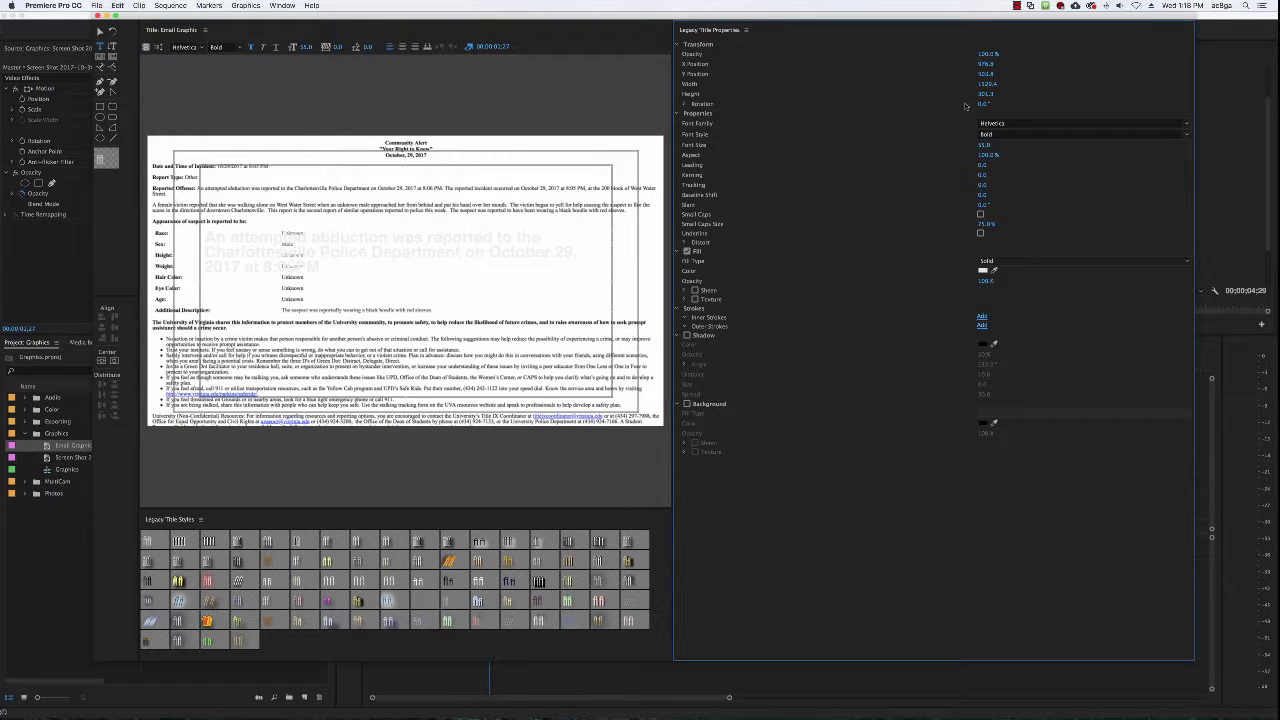
Give the title text a dark fill colour and a drop shadow
{"action": "left_click", "coordinate": [982, 270]}
{"action": "left_click", "coordinate": [545, 179]}
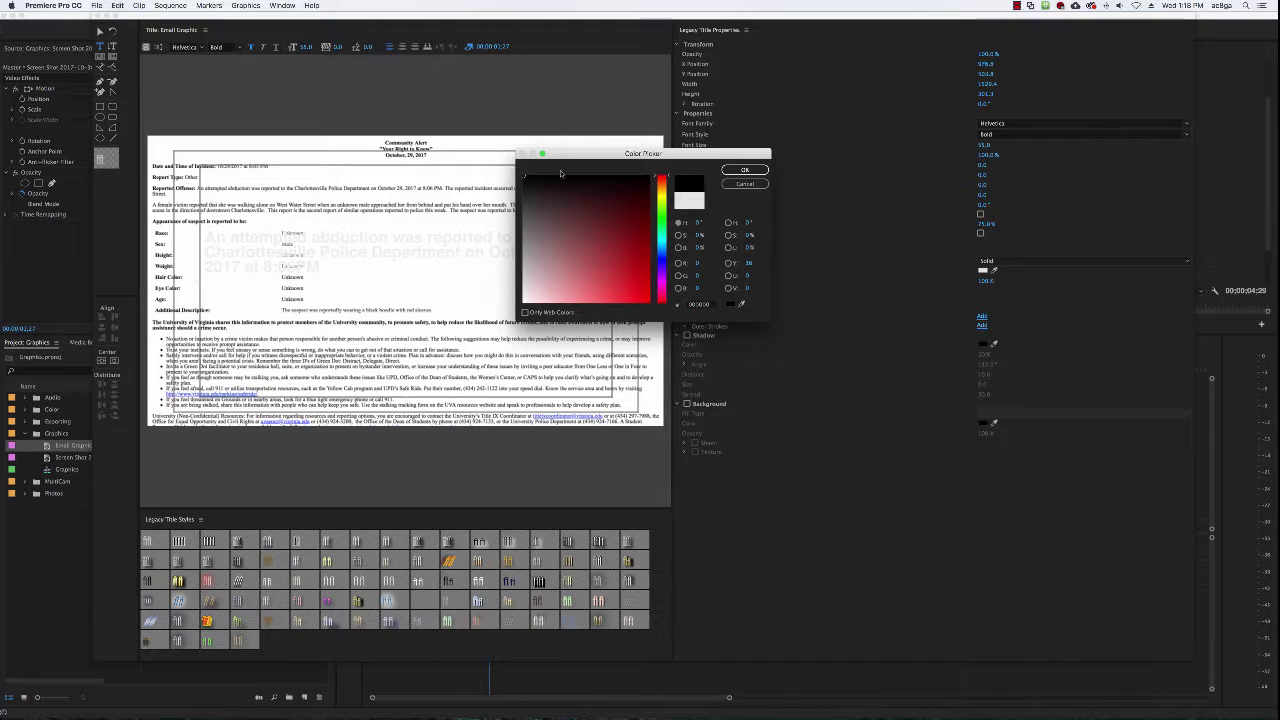
{"action": "left_click", "coordinate": [744, 170]}
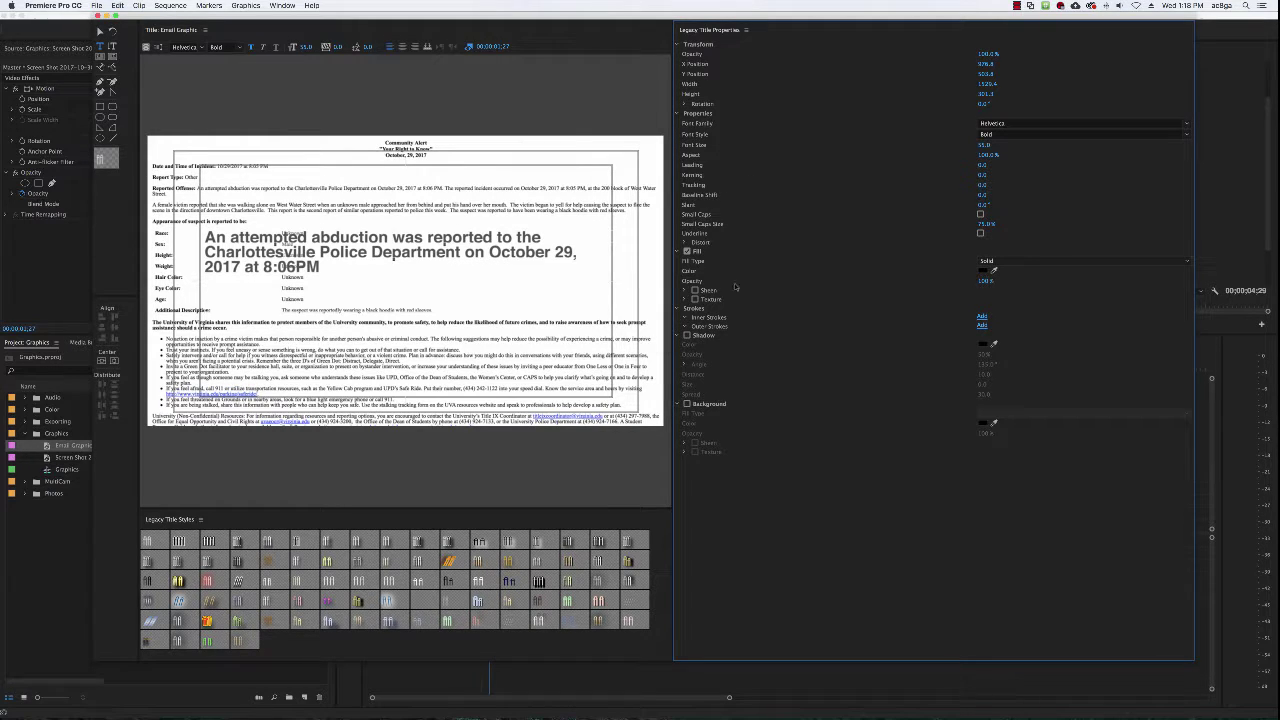
{"action": "left_click", "coordinate": [686, 335]}
Shrink the title text to size 28 and switch its font to Arial Regular
{"action": "left_click", "coordinate": [1187, 122]}
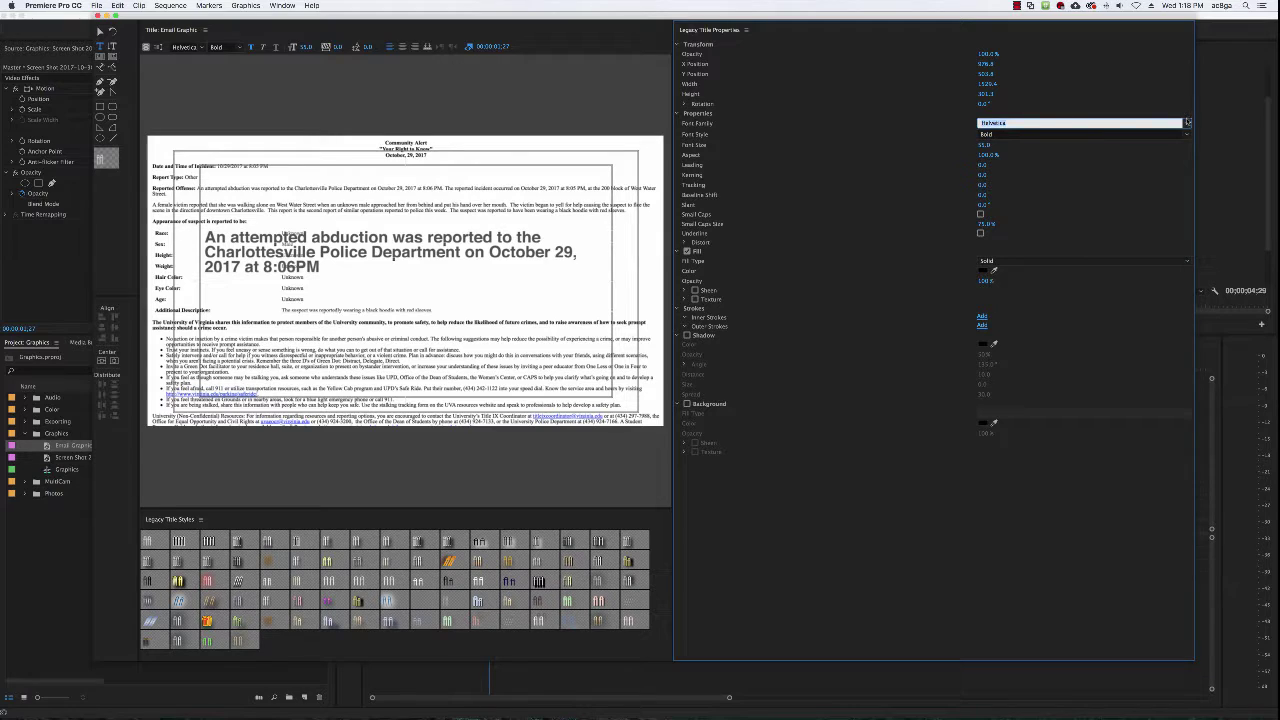
{"action": "left_click", "coordinate": [1187, 122]}
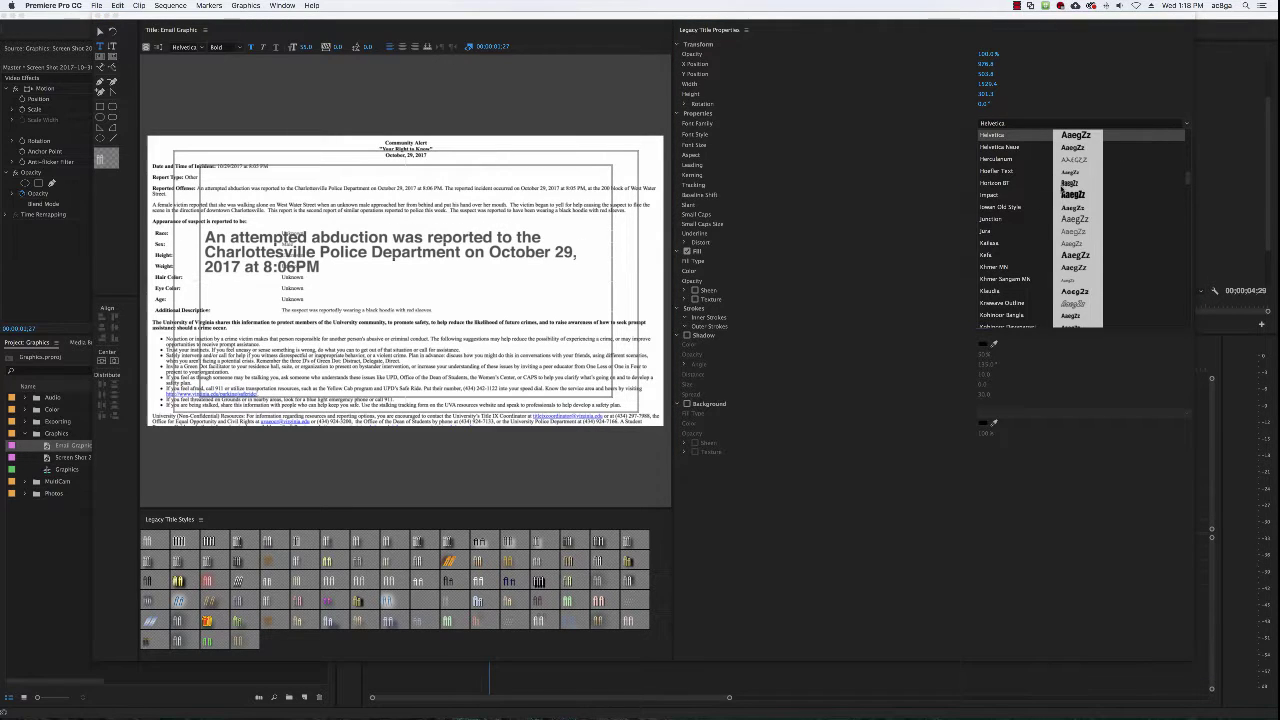
{"action": "left_click", "coordinate": [968, 192]}
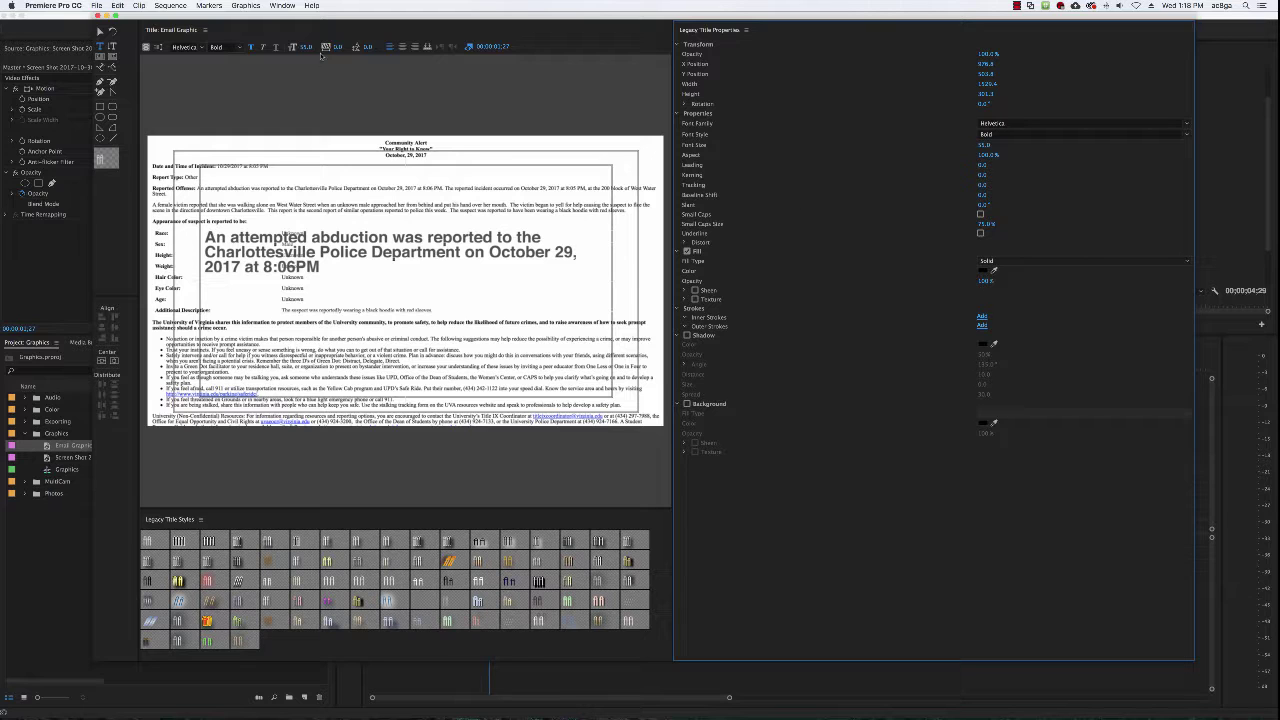
{"action": "left_click_drag", "start_coordinate": [307, 47], "coordinate": [270, 47]}
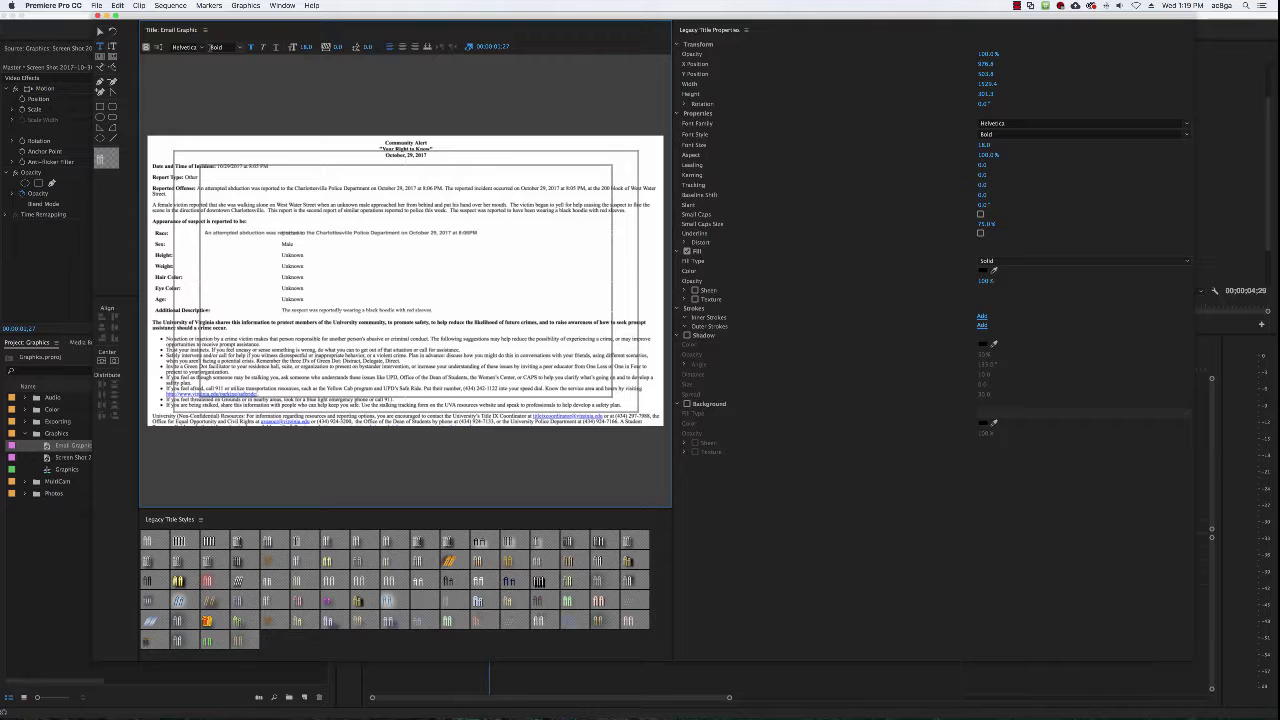
{"action": "left_click", "coordinate": [196, 47]}
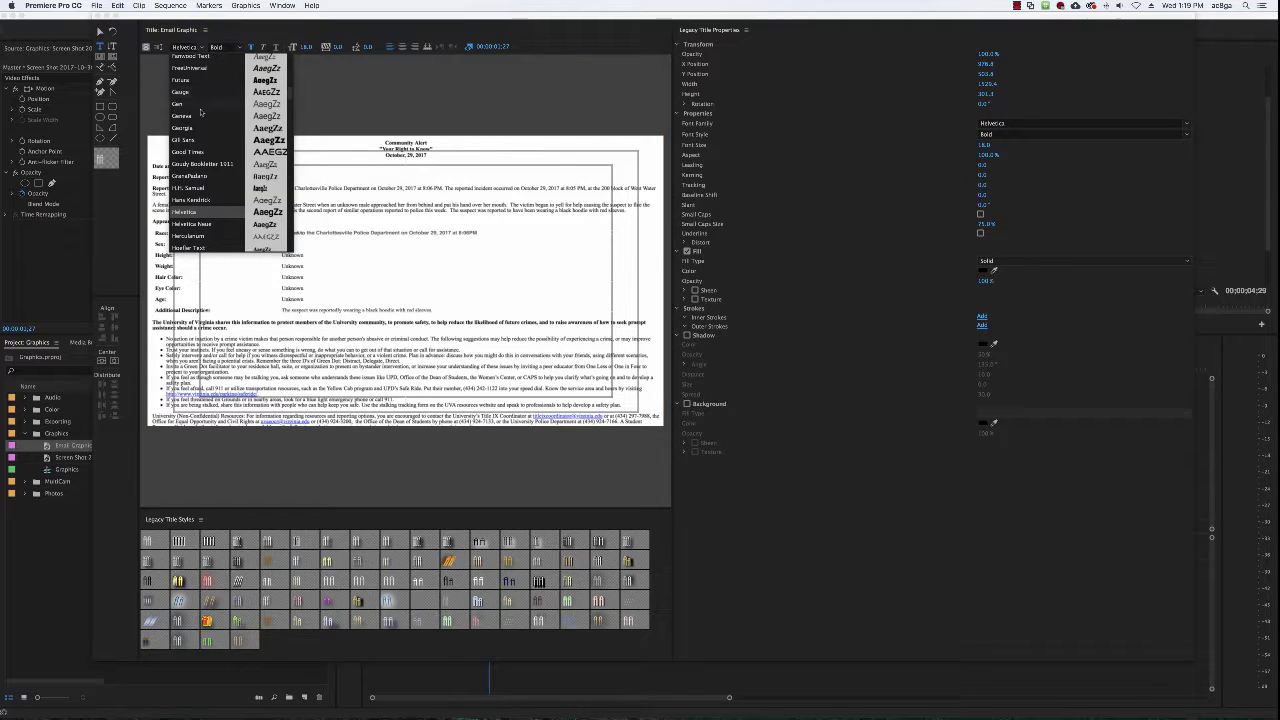
{"action": "scroll", "coordinate": [196, 160], "scroll_direction": "up", "scroll_amount": 10}
{"action": "left_click", "coordinate": [196, 156]}
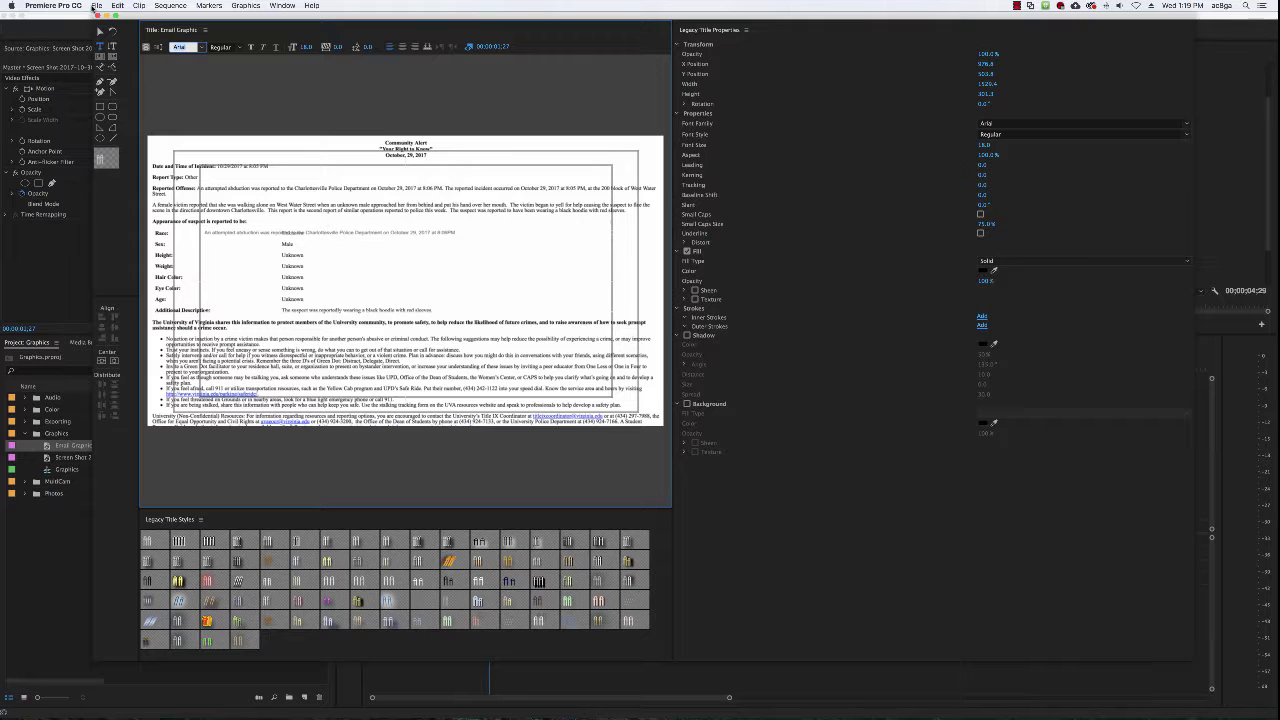
Put the Email Graphic title on V2 above the screenshot, with the playhead at 00;00;02;14
{"action": "left_click", "coordinate": [97, 16]}
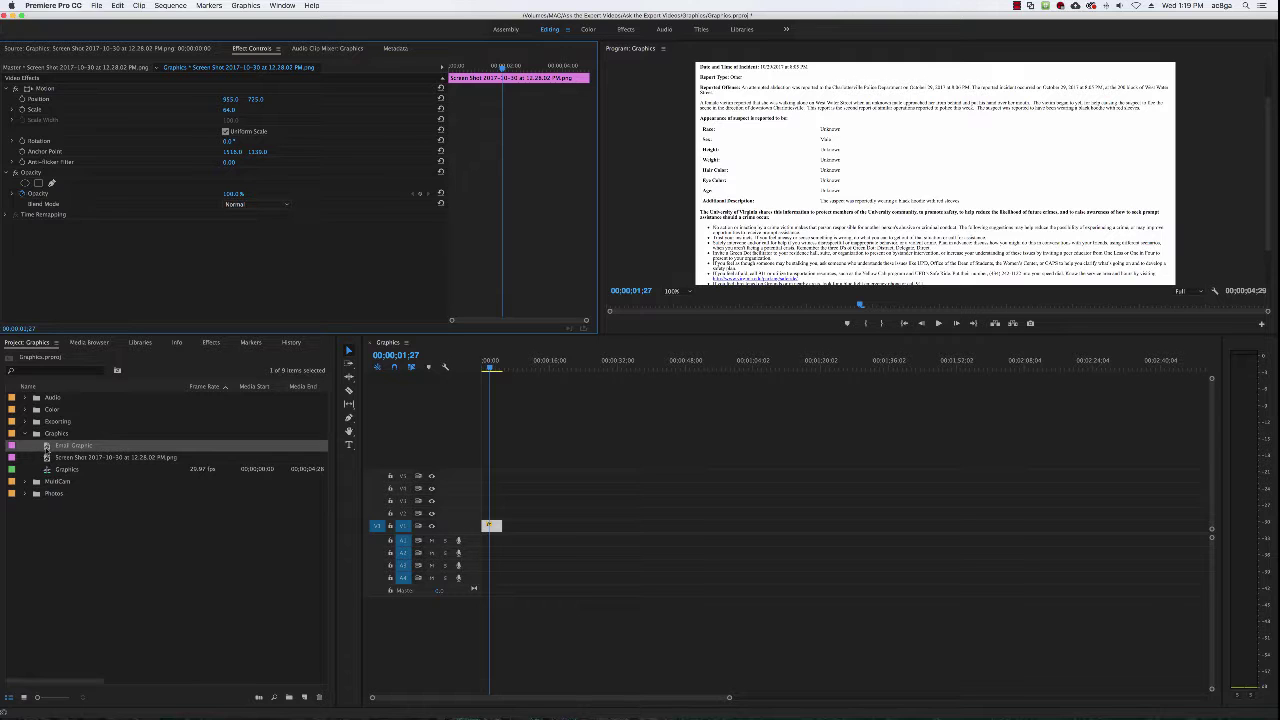
{"action": "left_click_drag", "start_coordinate": [45, 447], "coordinate": [488, 518]}
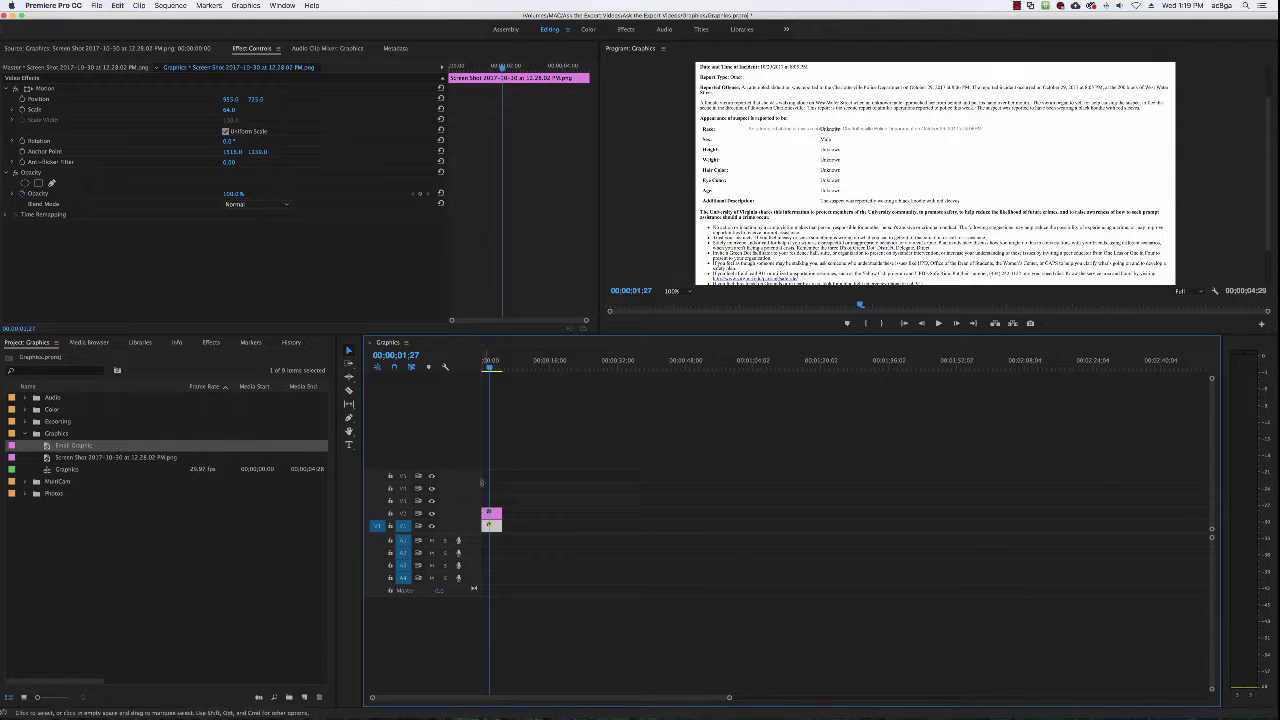
{"action": "left_click", "coordinate": [495, 369]}
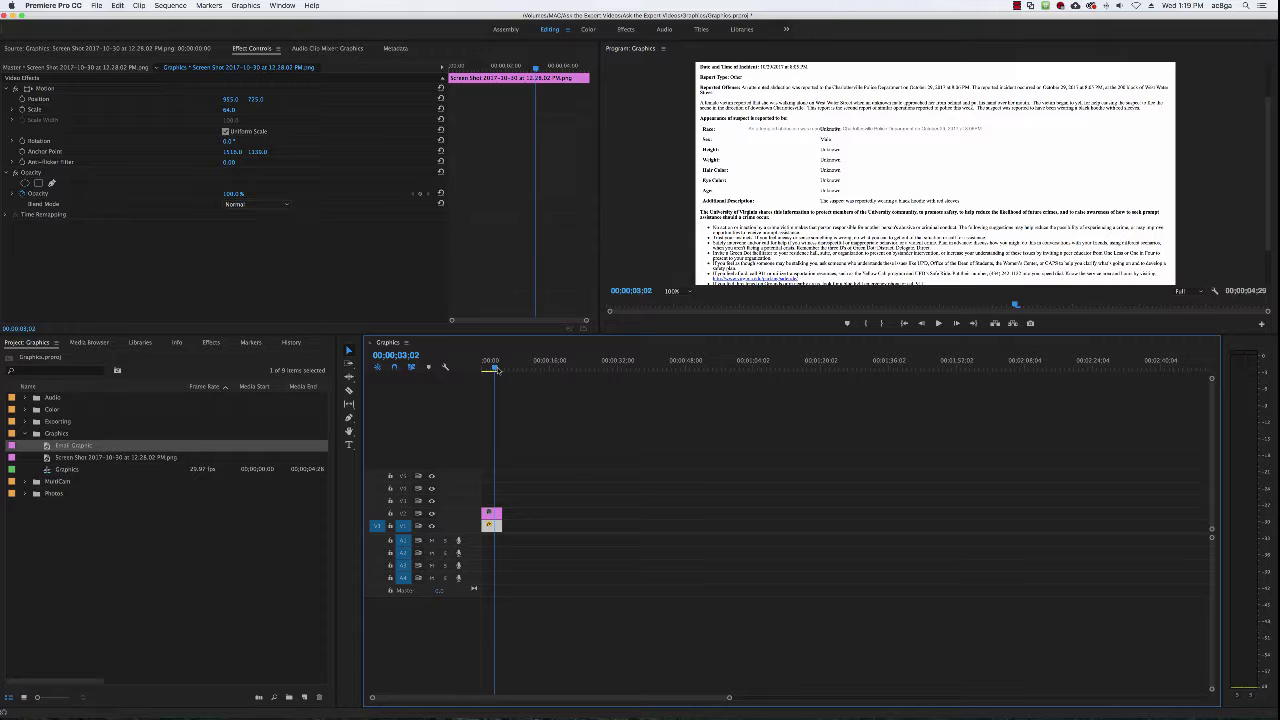
{"action": "left_click_drag", "start_coordinate": [495, 369], "coordinate": [490, 369]}
{"action": "left_click", "coordinate": [779, 129]}
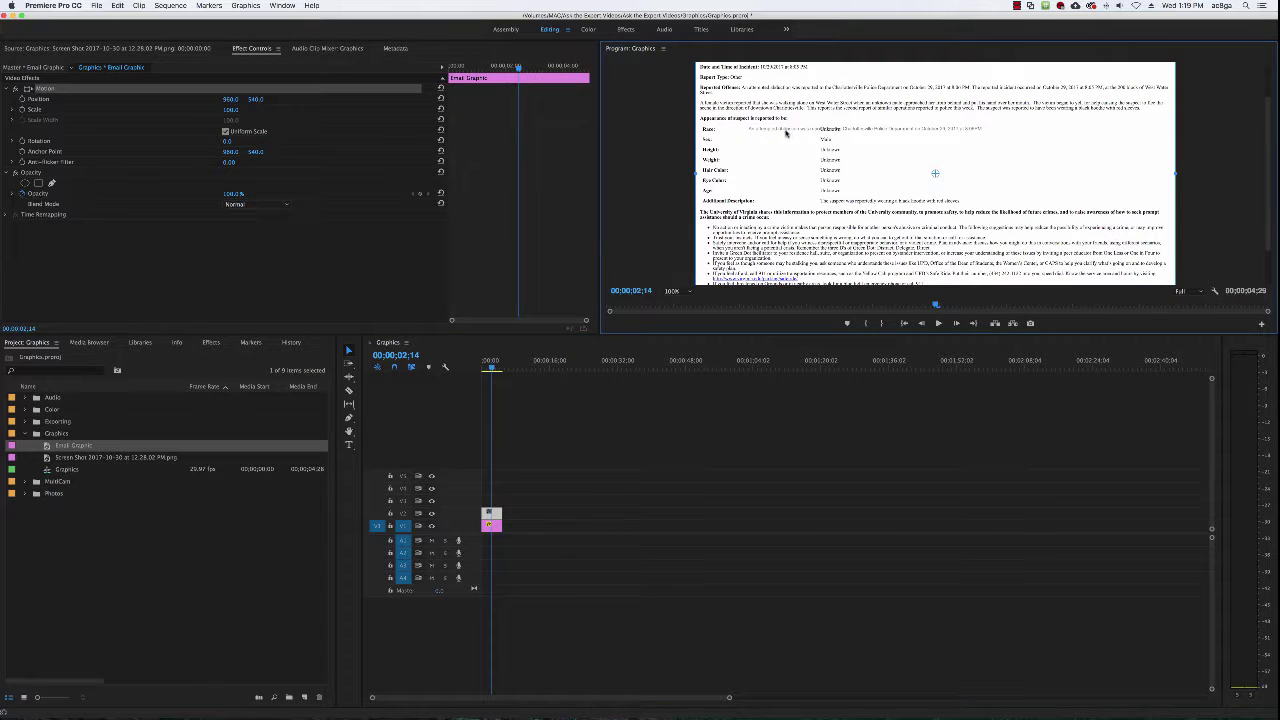
{"action": "left_click", "coordinate": [620, 415]}
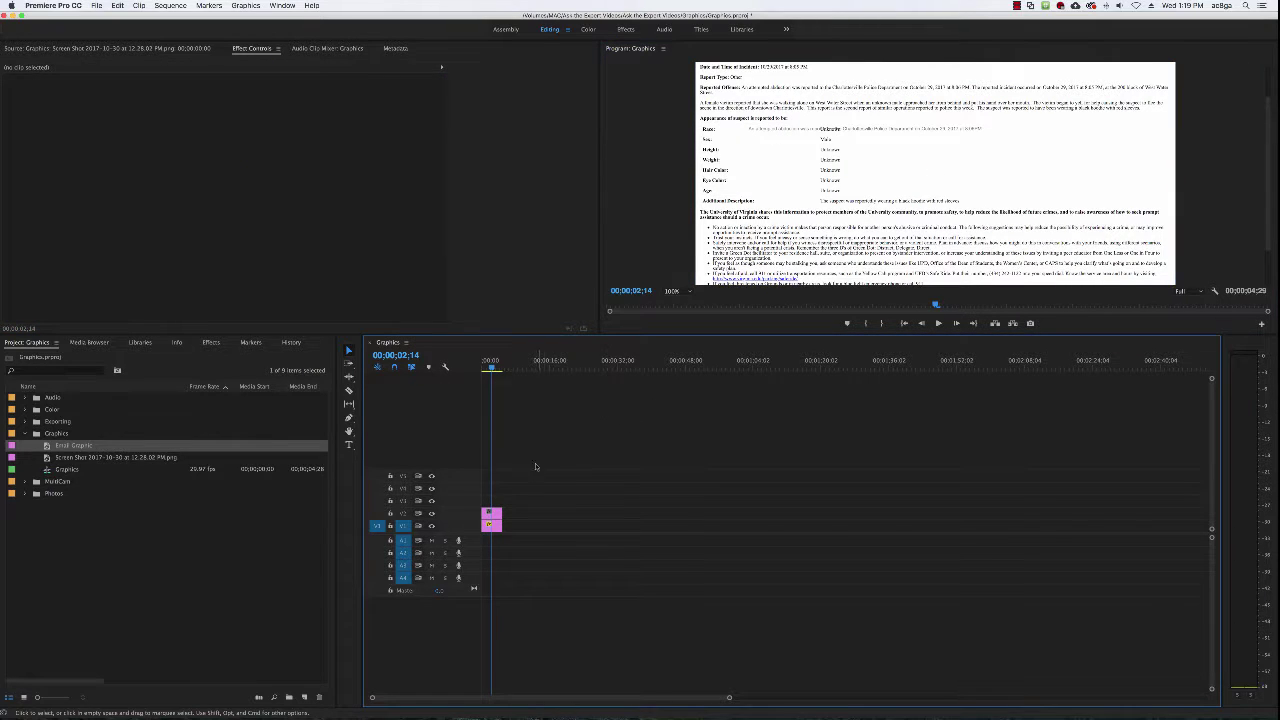
{"action": "double_click", "coordinate": [491, 517]}
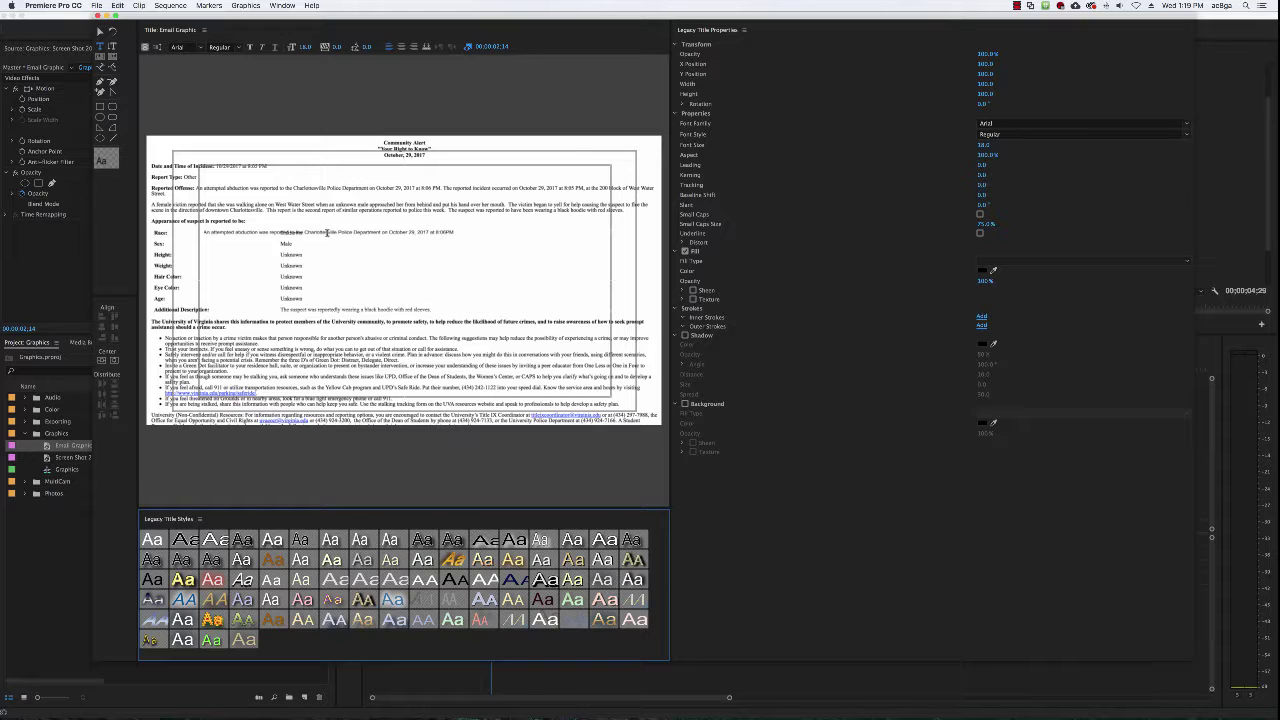
{"action": "left_click", "coordinate": [330, 231]}
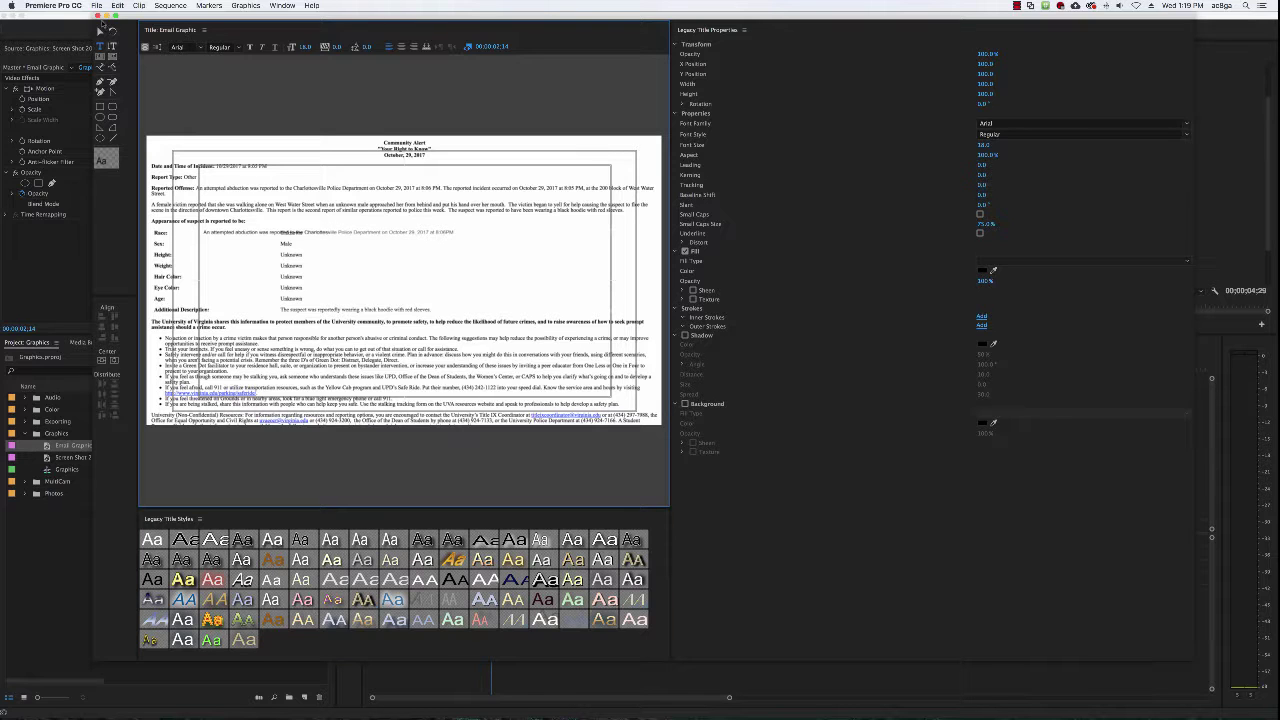
Set the Email Graphic clip to scale 100 and position 1133, 612
{"action": "left_click", "coordinate": [97, 16]}
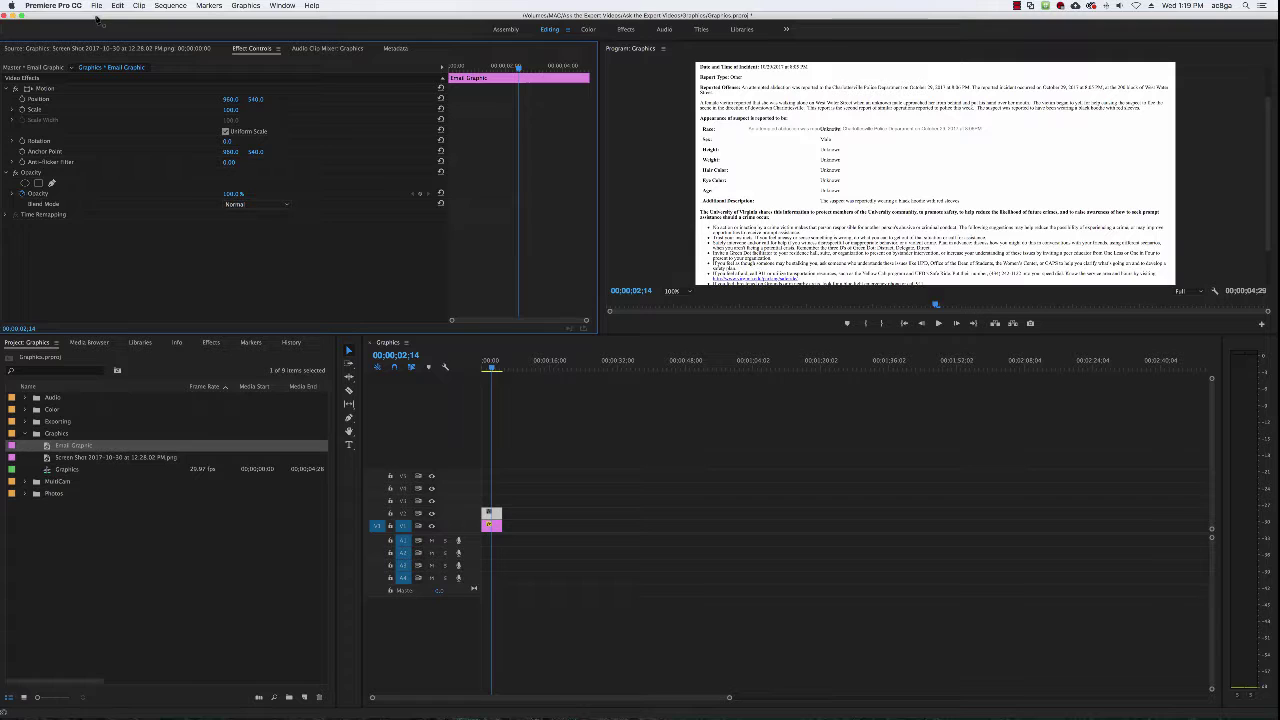
{"action": "left_click_drag", "start_coordinate": [255, 99], "coordinate": [200, 148]}
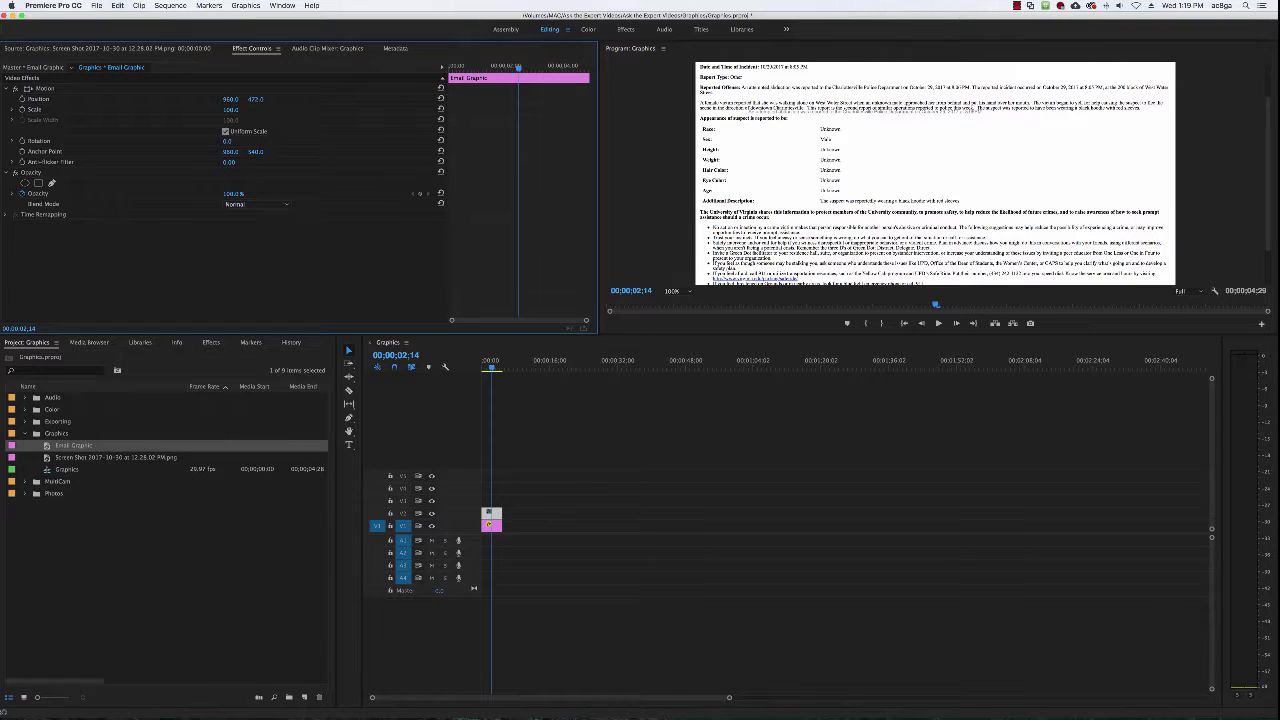
{"action": "mouse_move", "coordinate": [228, 101]}
{"action": "left_mouse_down"}
{"action": "mouse_move", "coordinate": [198, 101]}
{"action": "mouse_move", "coordinate": [295, 99]}
{"action": "mouse_move", "coordinate": [213, 103]}
{"action": "mouse_move", "coordinate": [285, 101]}
{"action": "mouse_move", "coordinate": [228, 117]}
{"action": "left_mouse_up"}
{"action": "left_click", "coordinate": [231, 109]}
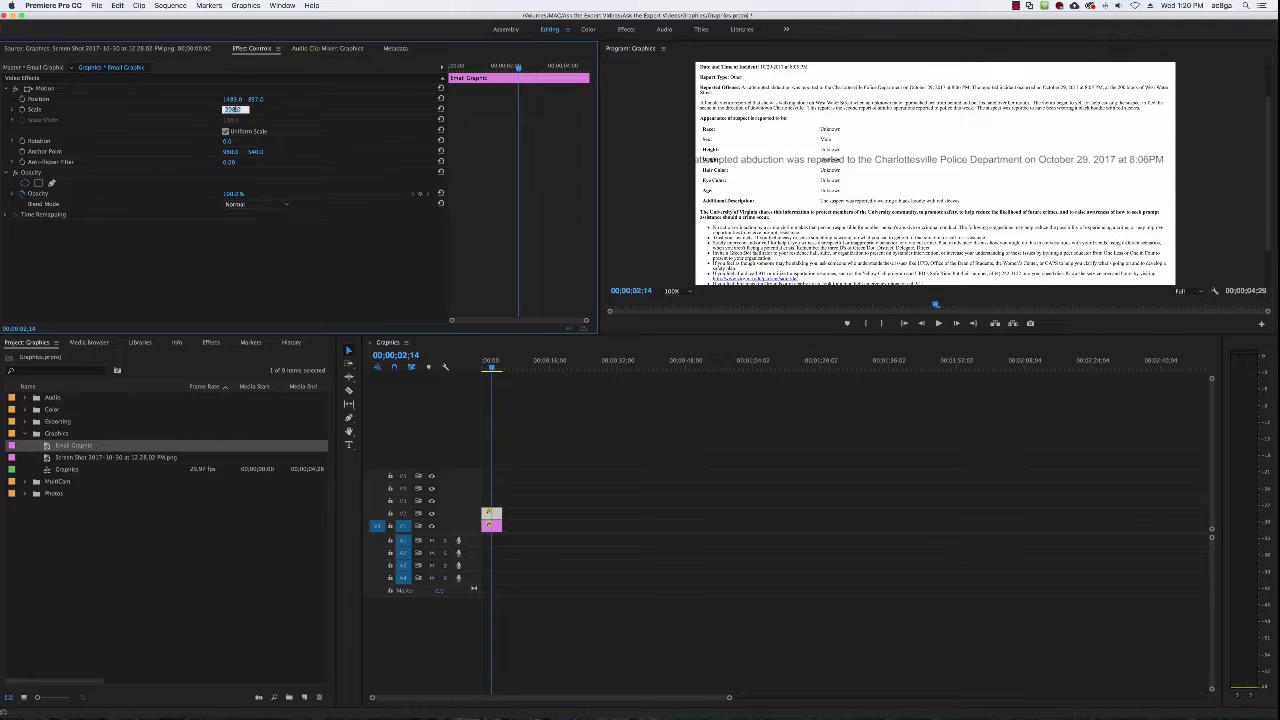
{"action": "type", "text": "100"}
{"action": "key", "text": "Return"}
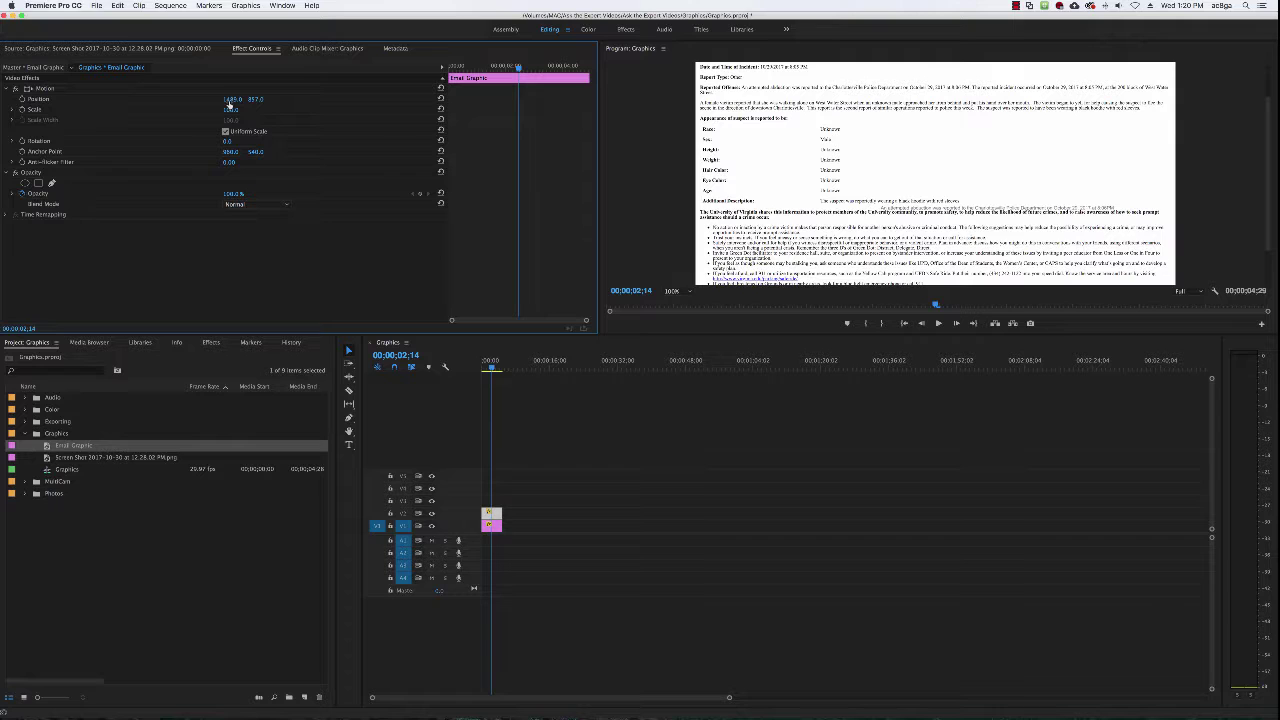
{"action": "left_click_drag", "start_coordinate": [232, 99], "coordinate": [258, 100]}
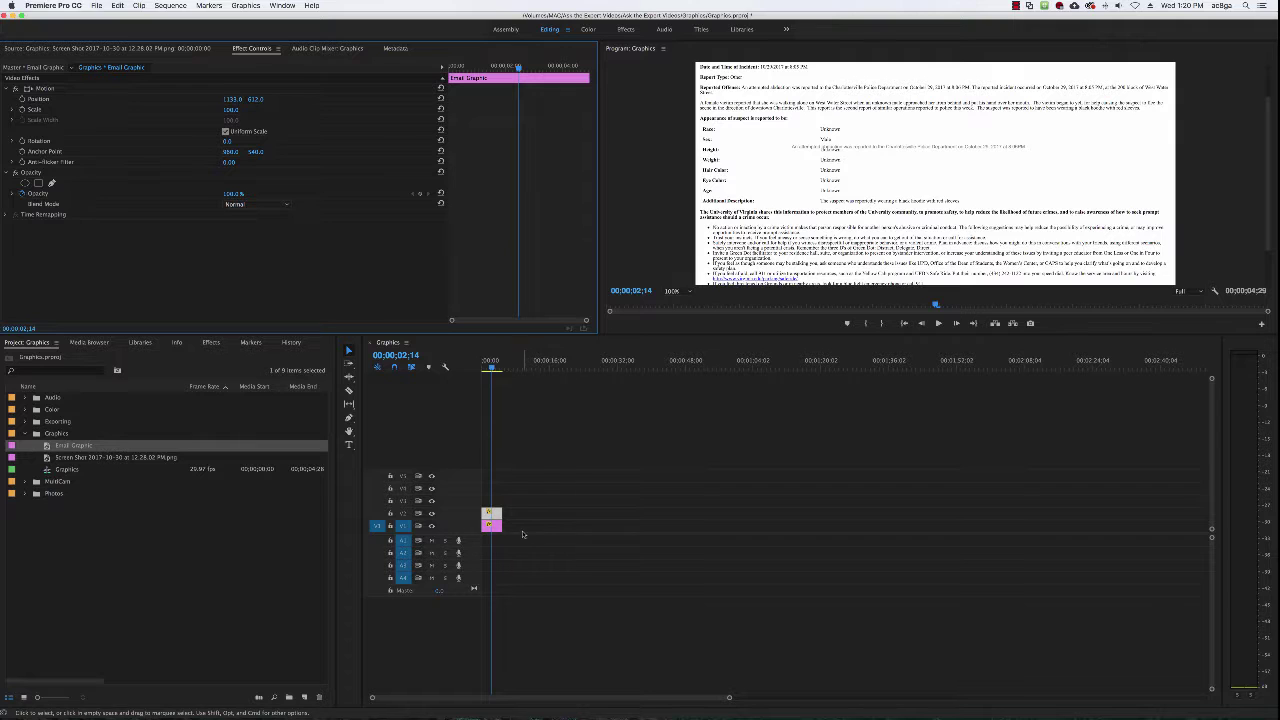
Lower the email screenshot clip's opacity to about 50% in Effect Controls
{"action": "double_click", "coordinate": [491, 520]}
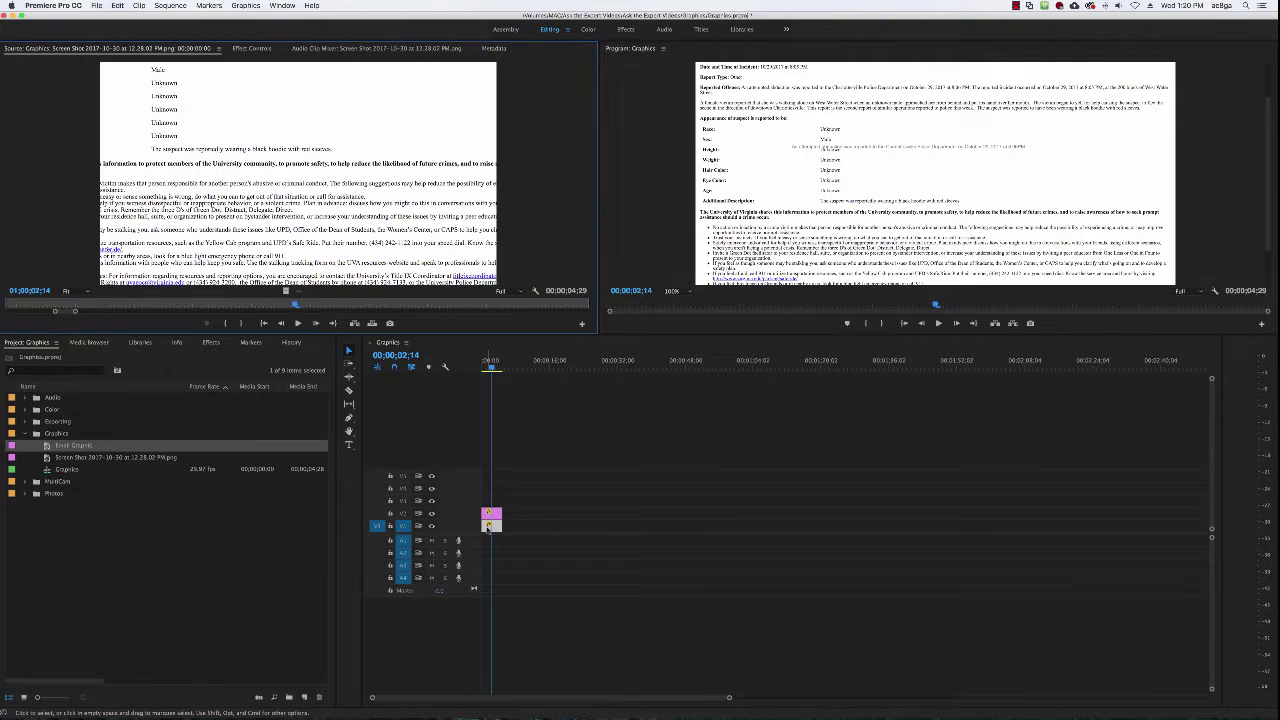
{"action": "left_click", "coordinate": [262, 49]}
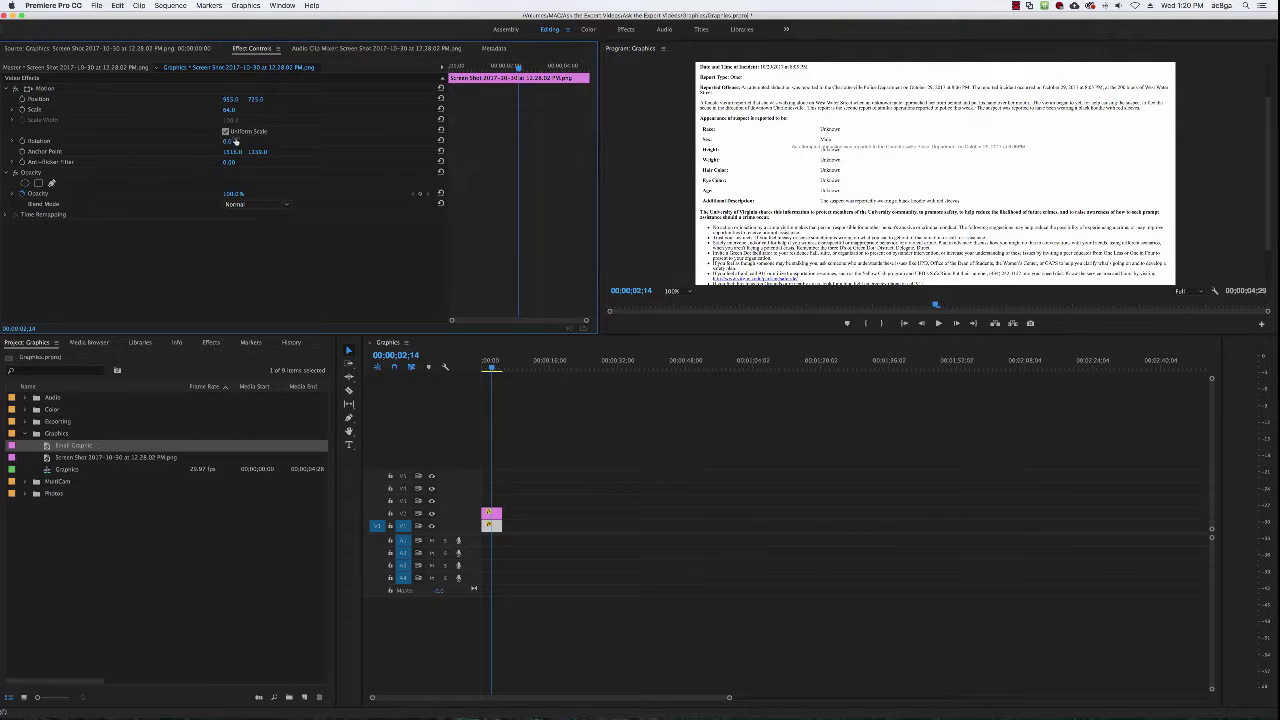
{"action": "left_click", "coordinate": [20, 196]}
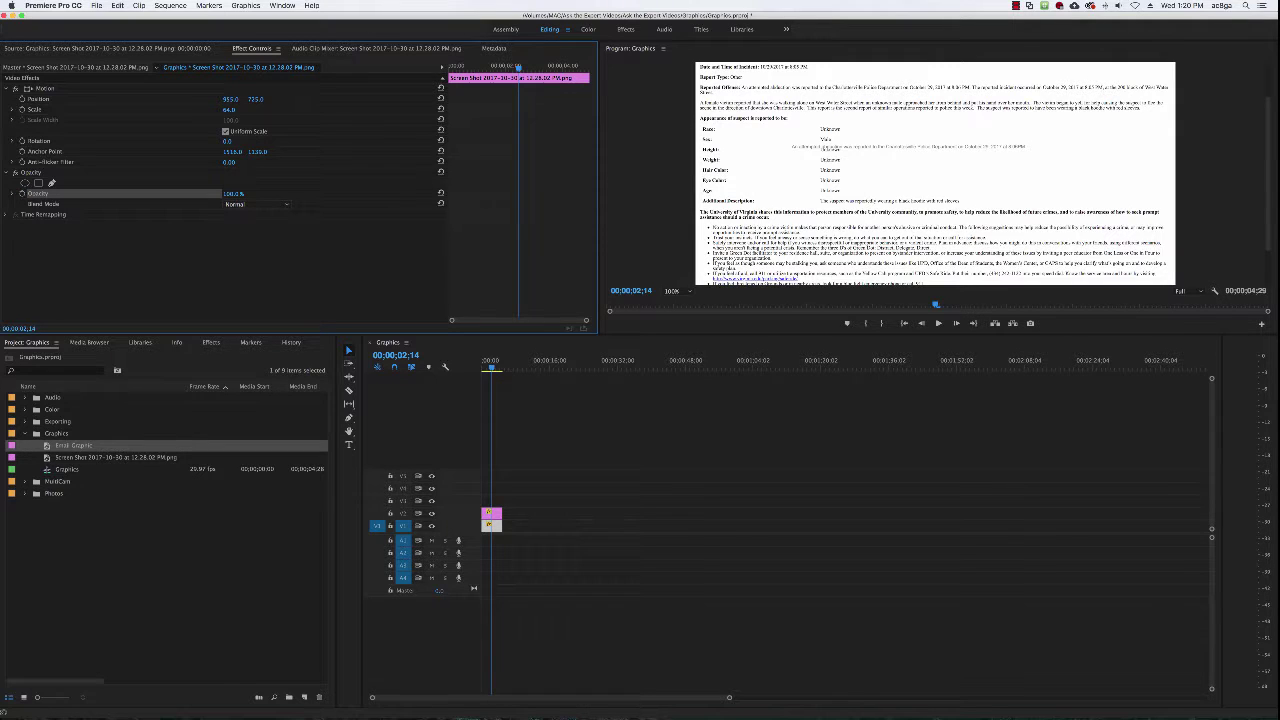
{"action": "left_click_drag", "start_coordinate": [232, 193], "coordinate": [184, 193]}
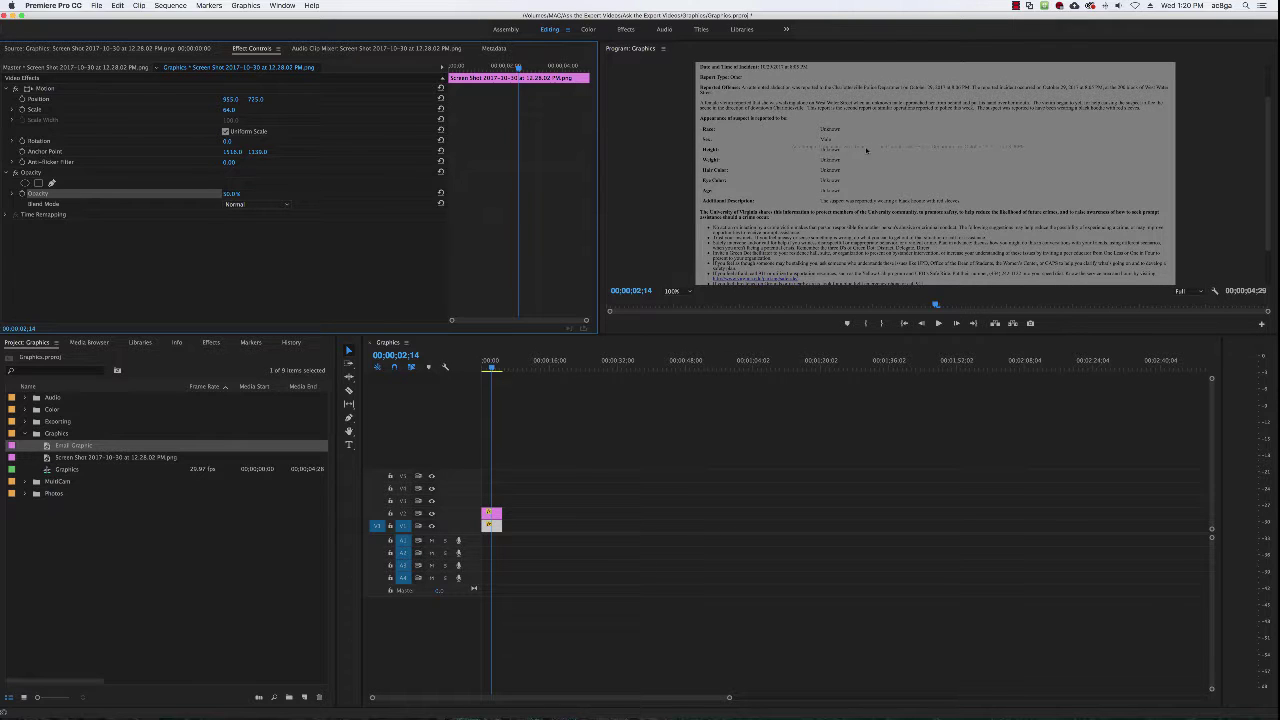
{"action": "left_click", "coordinate": [488, 515]}
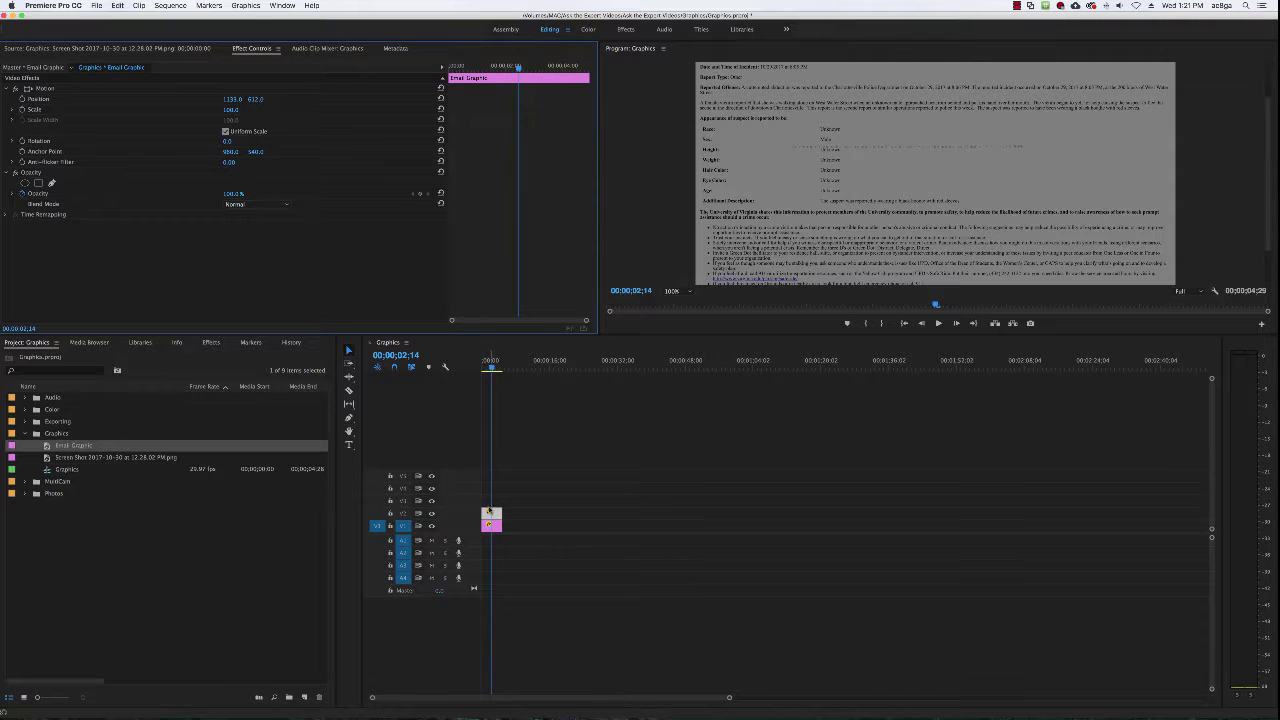
Make the Email Graphic sentence white, bold, at about size 55
{"action": "double_click", "coordinate": [488, 517]}
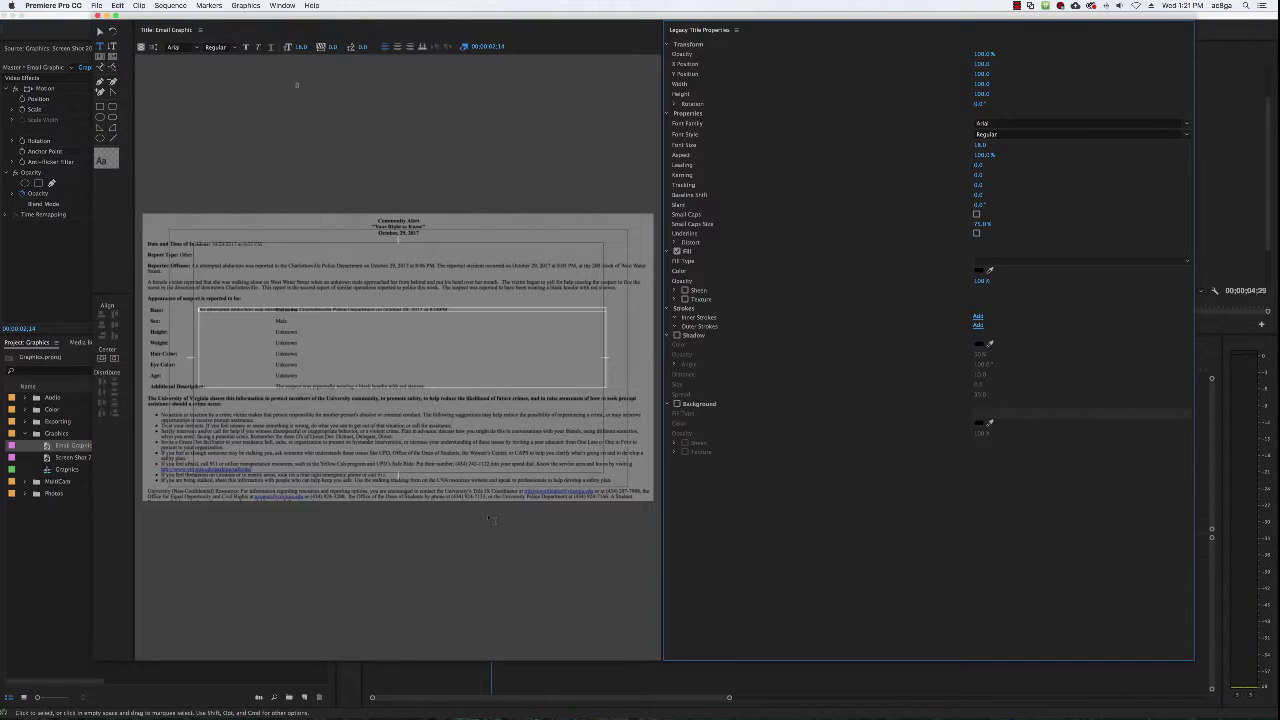
{"action": "left_click", "coordinate": [451, 309]}
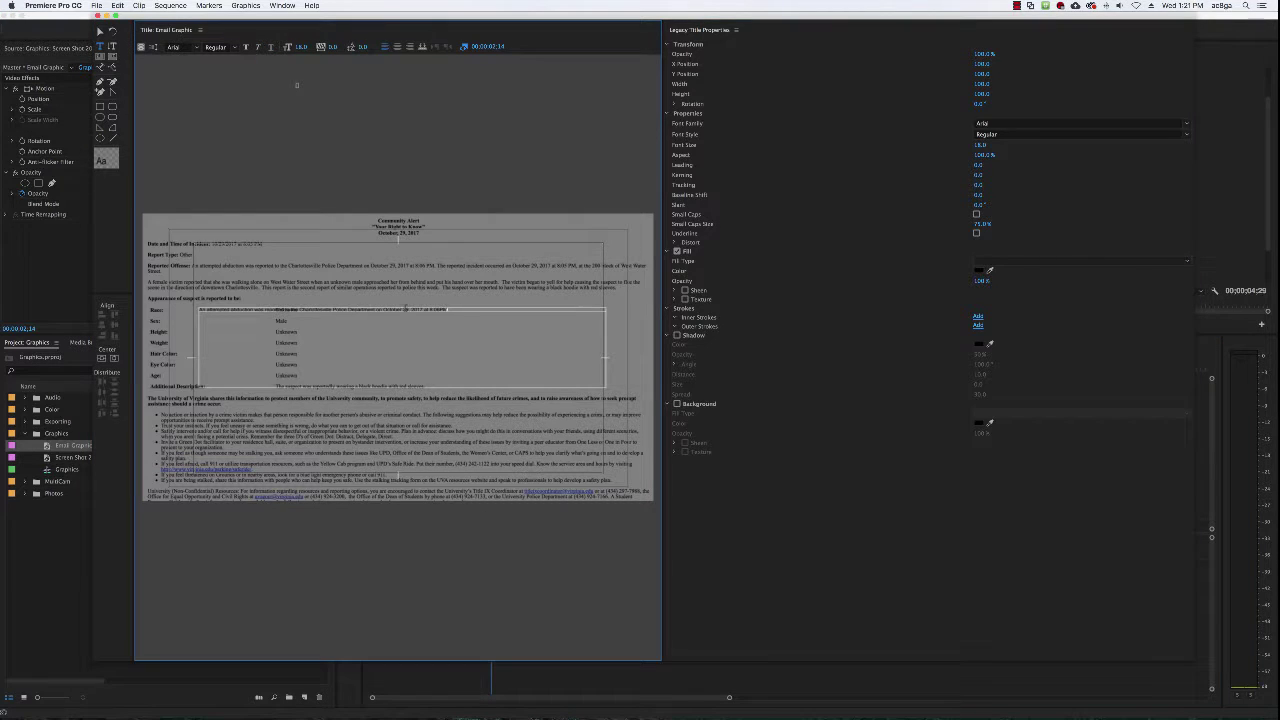
{"action": "left_click", "coordinate": [978, 270]}
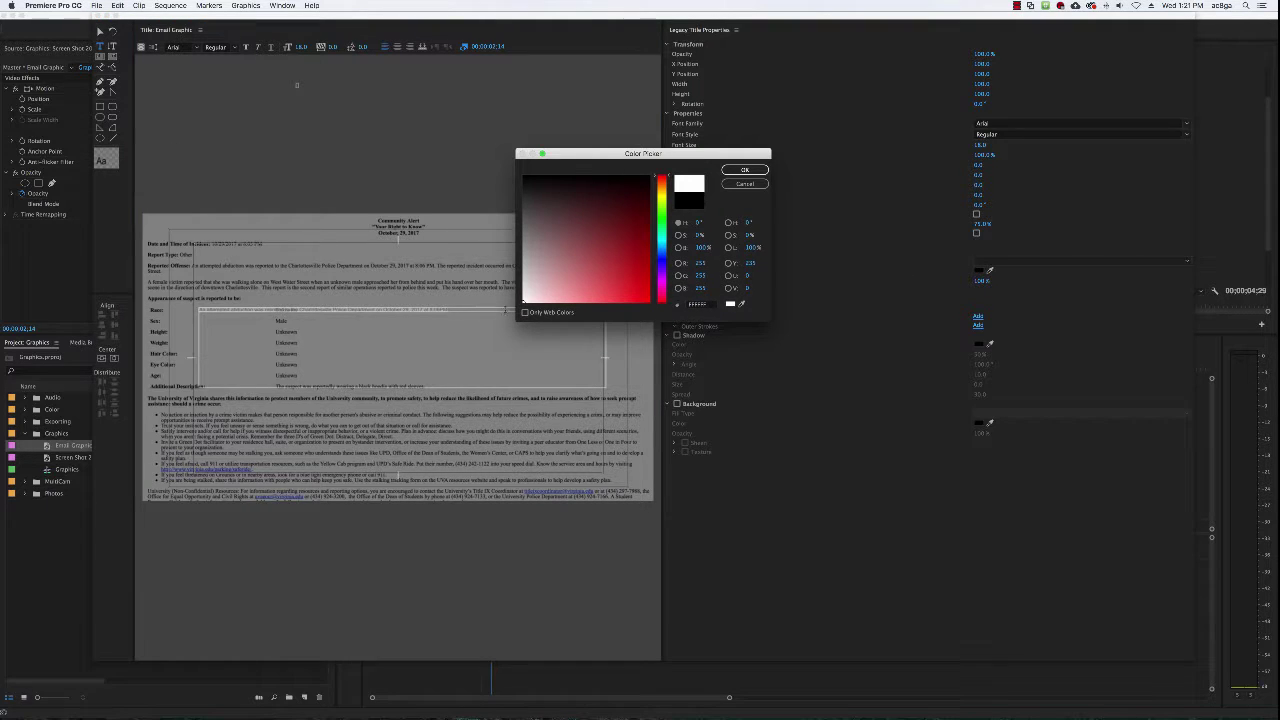
{"action": "left_click", "coordinate": [743, 170]}
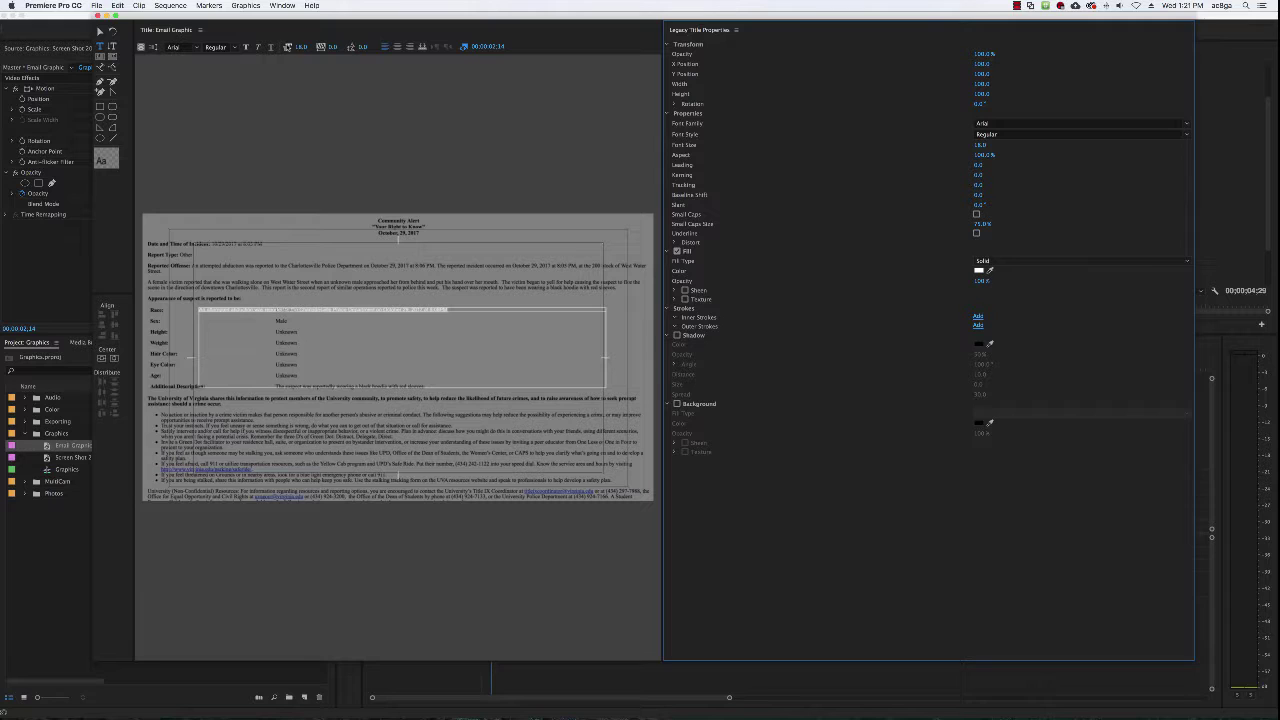
{"action": "left_click_drag", "start_coordinate": [297, 46], "coordinate": [348, 46]}
{"action": "left_click", "coordinate": [215, 47]}
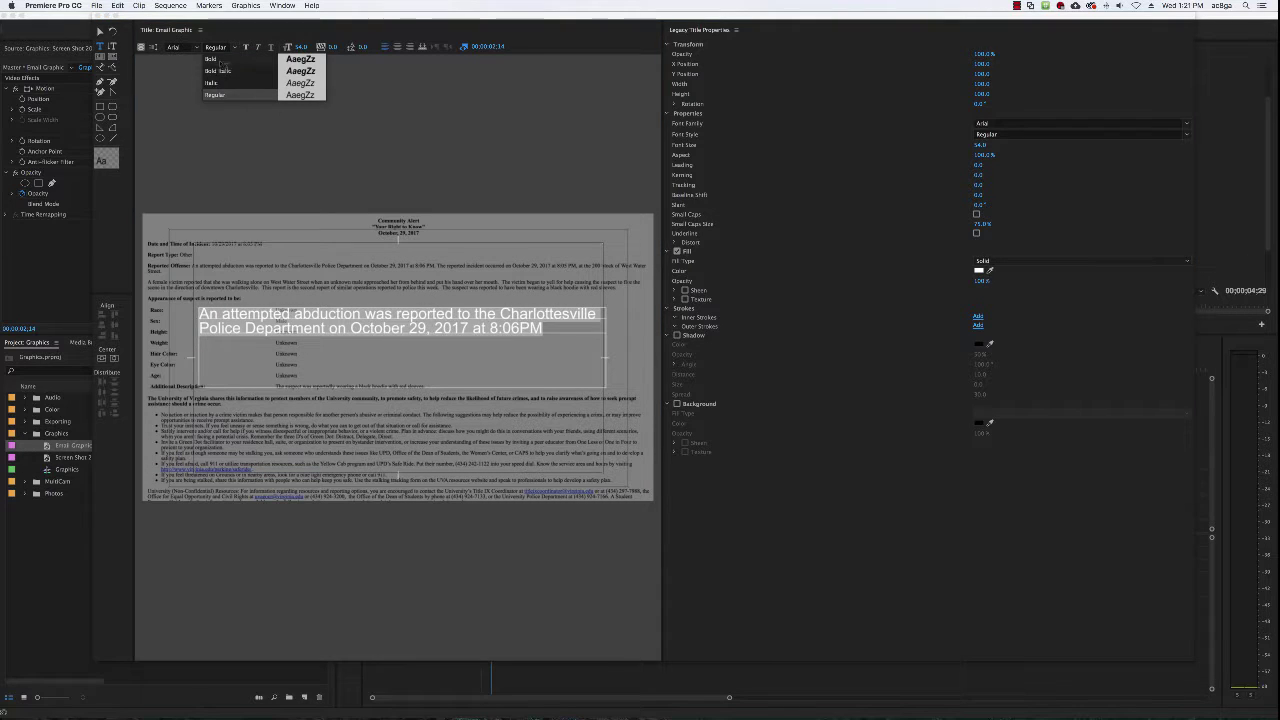
{"action": "left_click", "coordinate": [222, 63]}
Wrap the sentence in quotation marks and add a period before the closing quote
{"action": "left_click", "coordinate": [199, 313]}
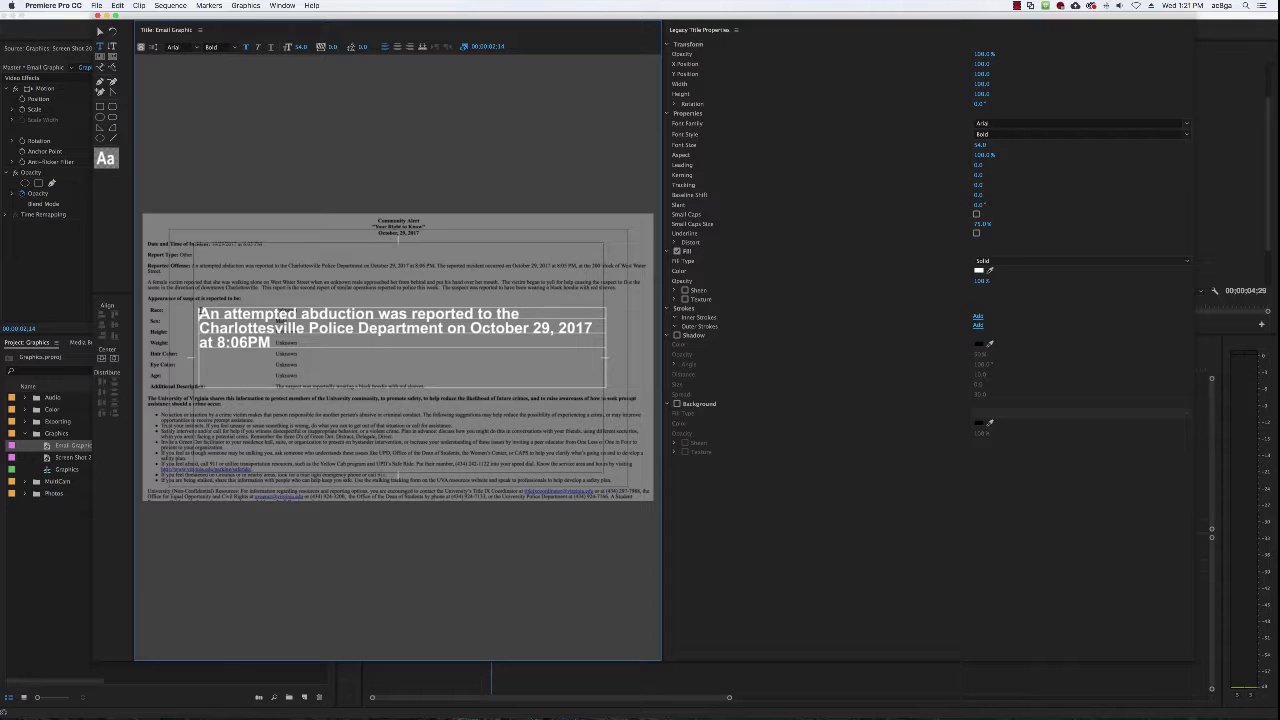
{"action": "type", "text": "\""}
{"action": "left_click", "coordinate": [272, 342]}
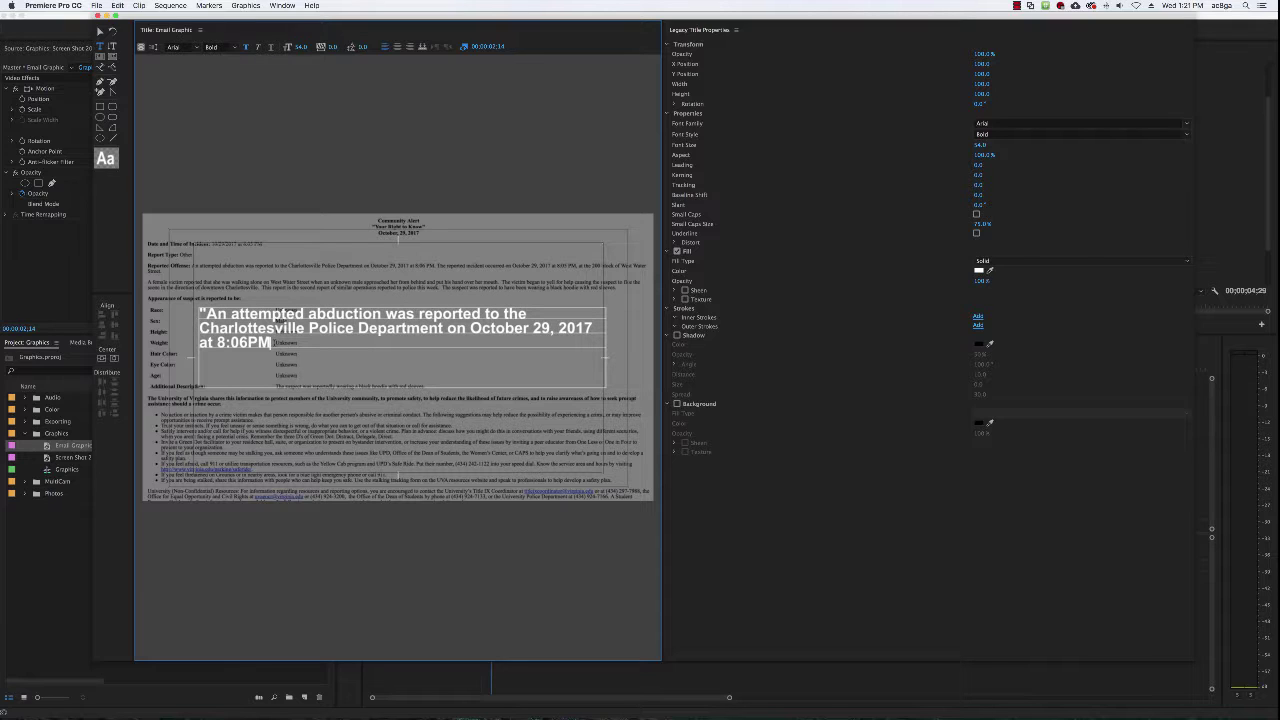
{"action": "type", "text": "\""}
{"action": "key", "text": "Left"}
{"action": "type", "text": "."}
Widen the text box, enlarge the text to about 59, and centre-align it
{"action": "left_click", "coordinate": [99, 32]}
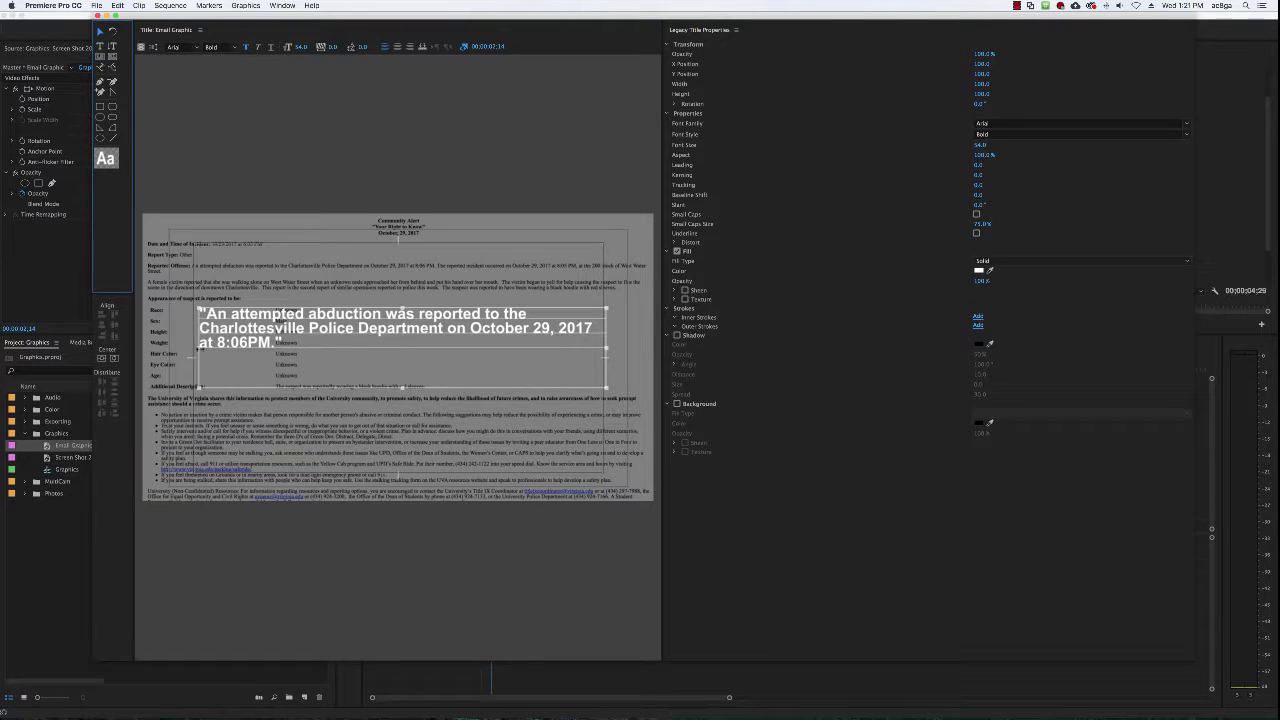
{"action": "left_click_drag", "start_coordinate": [198, 348], "coordinate": [174, 348]}
{"action": "left_click_drag", "start_coordinate": [607, 349], "coordinate": [627, 347]}
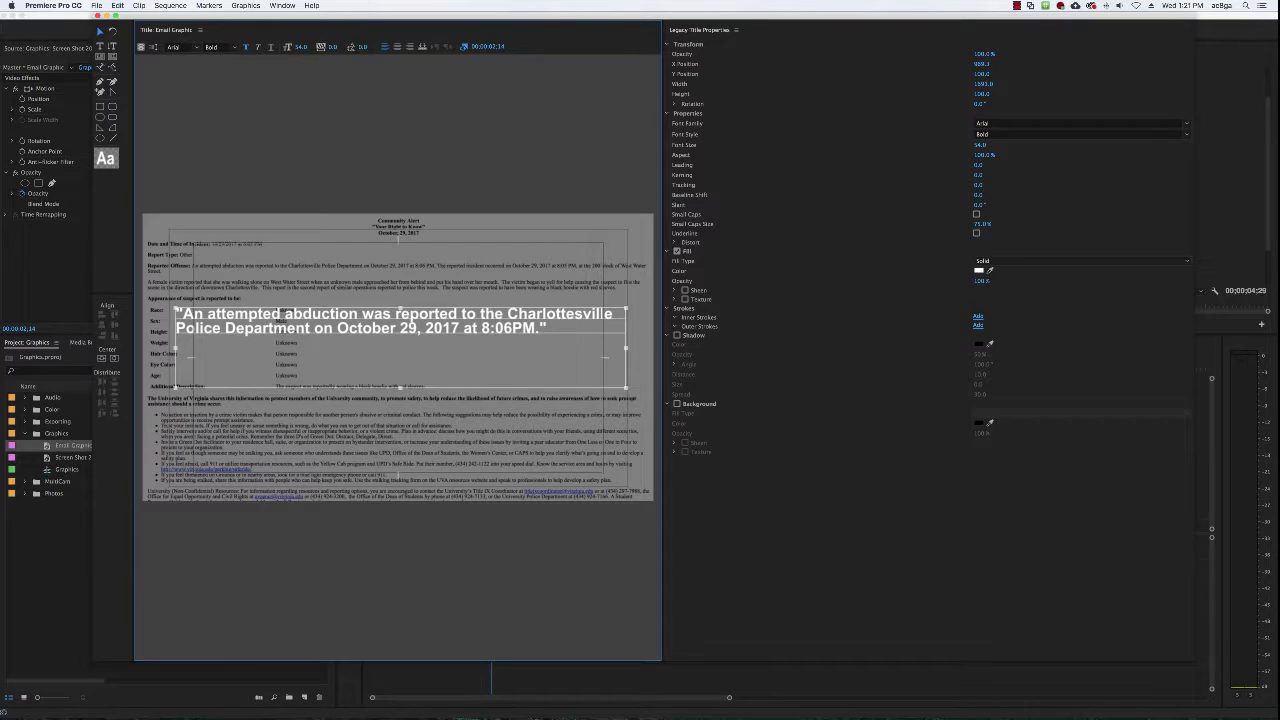
{"action": "left_click_drag", "start_coordinate": [301, 46], "coordinate": [305, 46]}
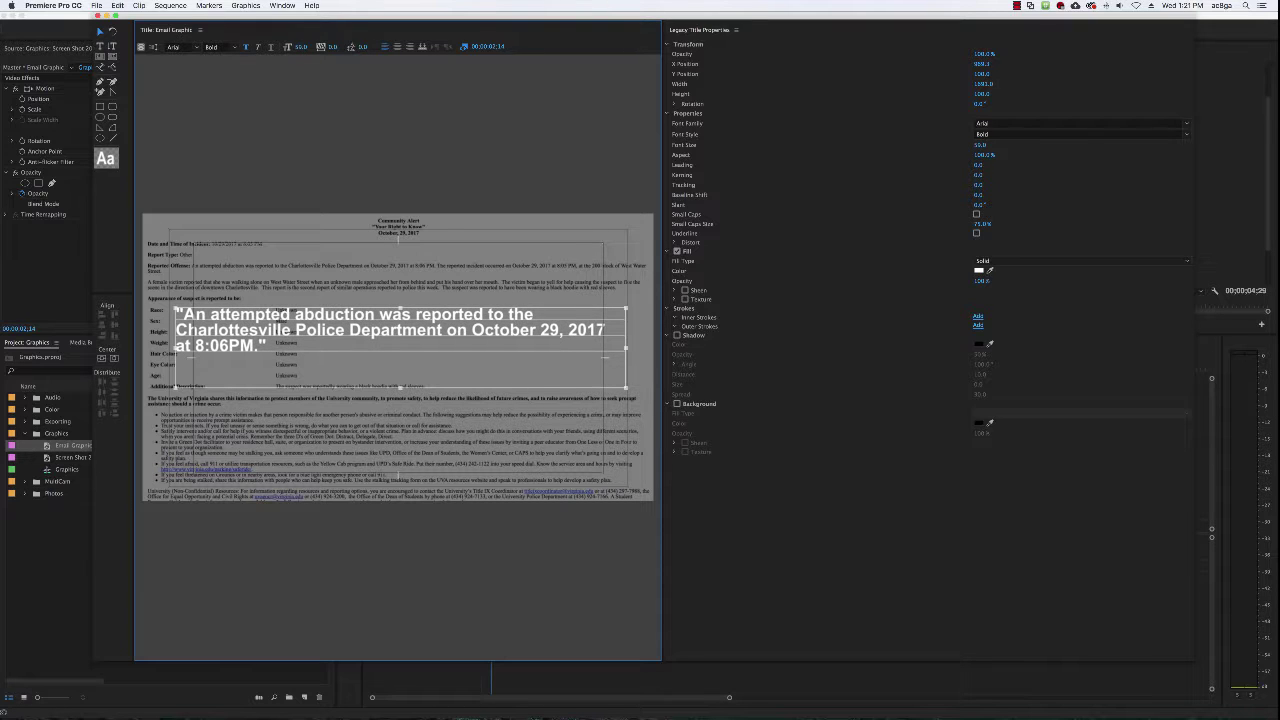
{"action": "left_click", "coordinate": [397, 47]}
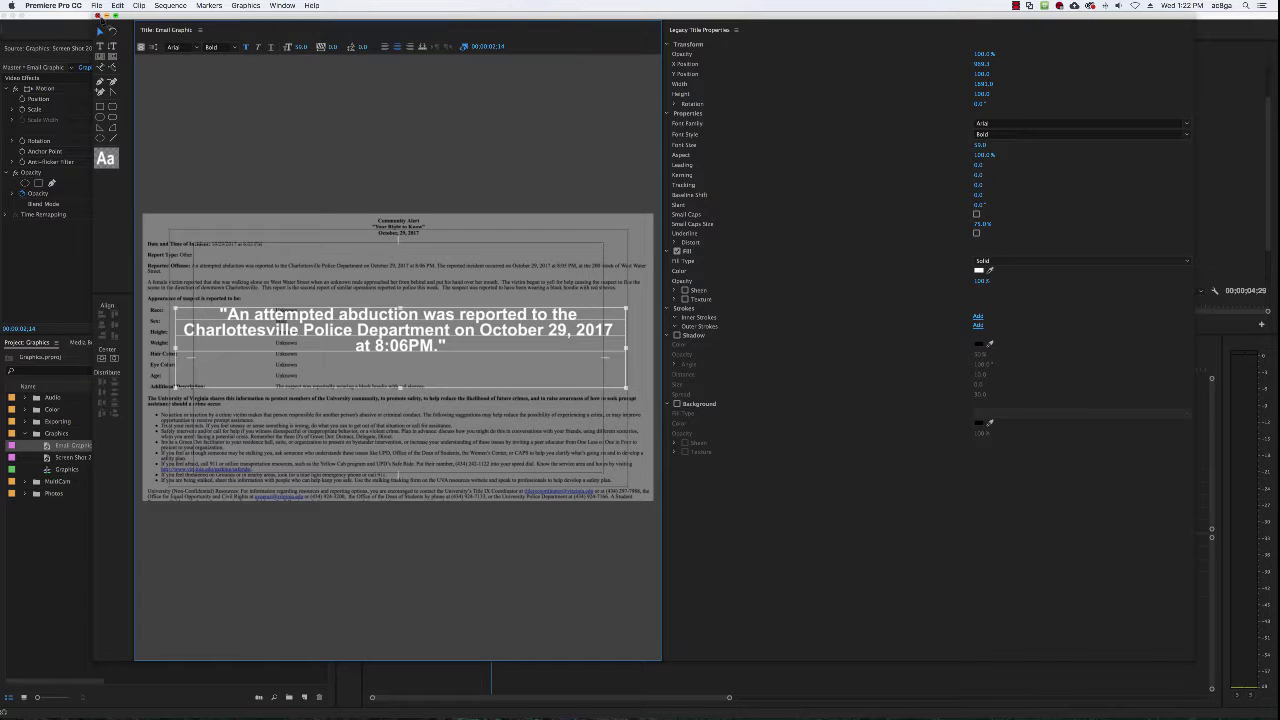
{"action": "left_click", "coordinate": [97, 16]}
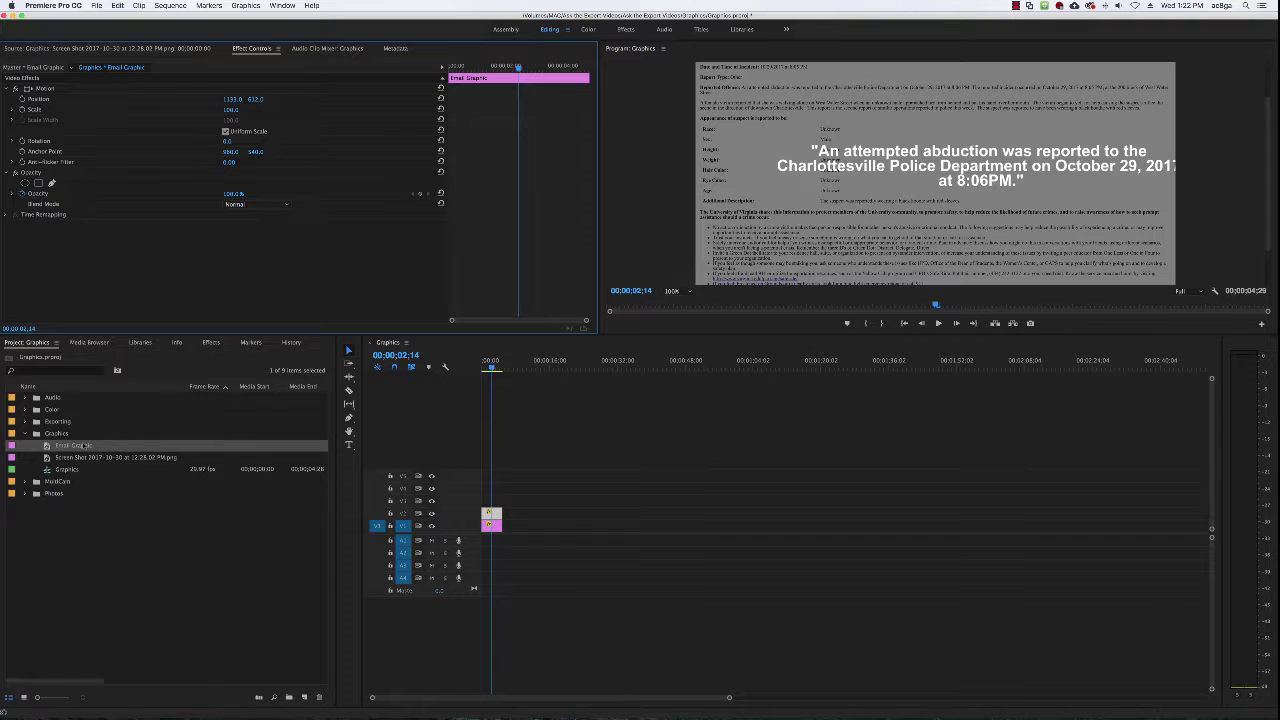
Shift the caption's Position X to centre it and set Position Y to 600
{"action": "double_click", "coordinate": [497, 518]}
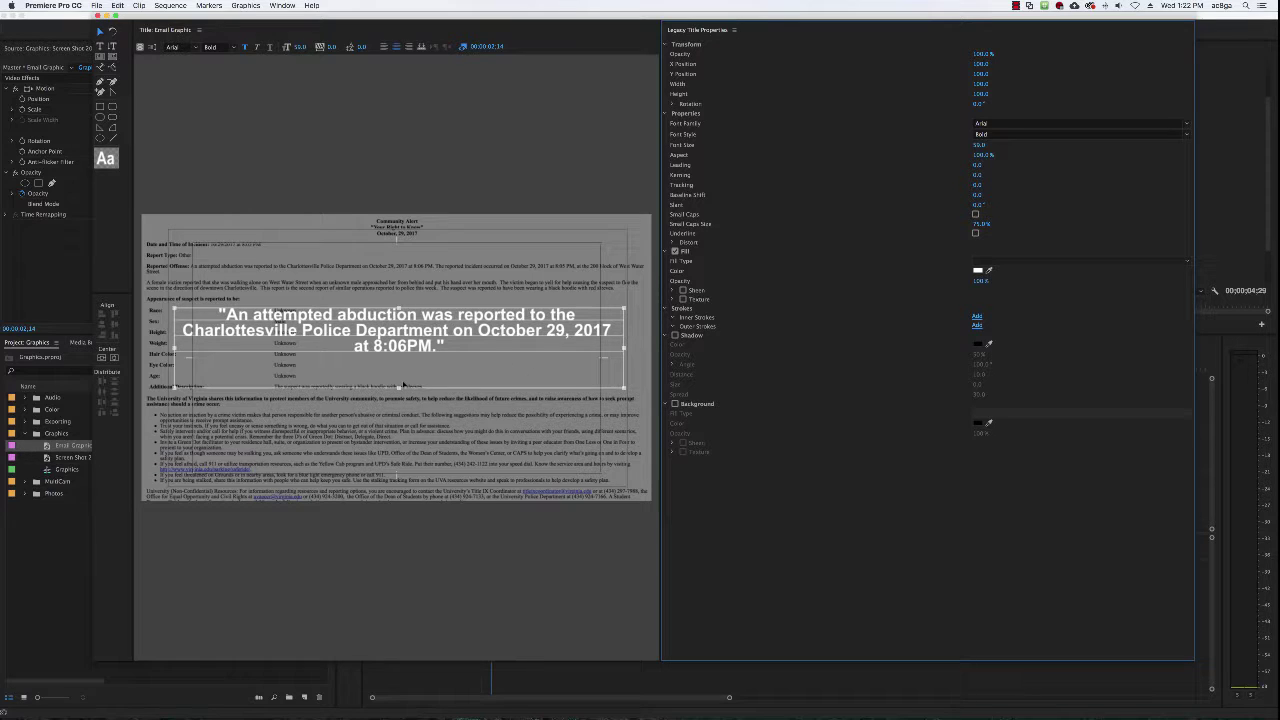
{"action": "left_click", "coordinate": [101, 14]}
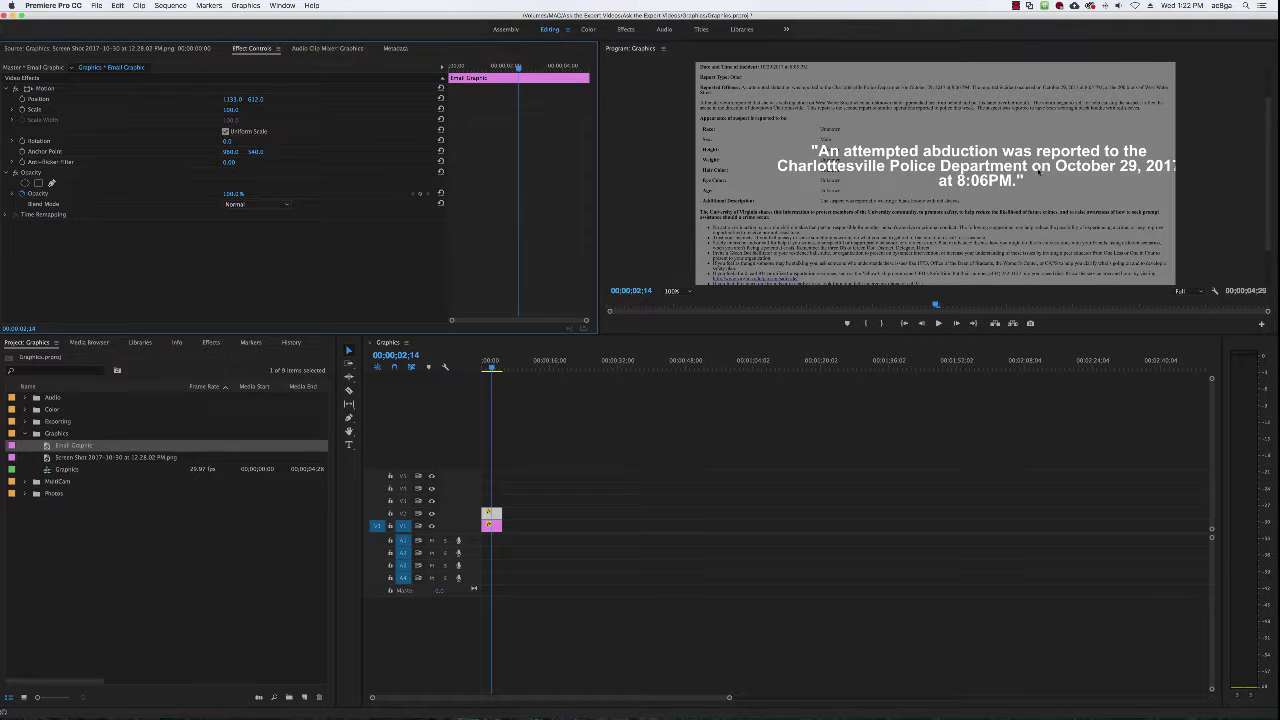
{"action": "mouse_move", "coordinate": [234, 100]}
{"action": "left_mouse_down"}
{"action": "mouse_move", "coordinate": [206, 100]}
{"action": "mouse_move", "coordinate": [255, 98]}
{"action": "mouse_move", "coordinate": [255, 41]}
{"action": "mouse_move", "coordinate": [259, 100]}
{"action": "left_mouse_up"}
{"action": "left_click", "coordinate": [258, 100]}
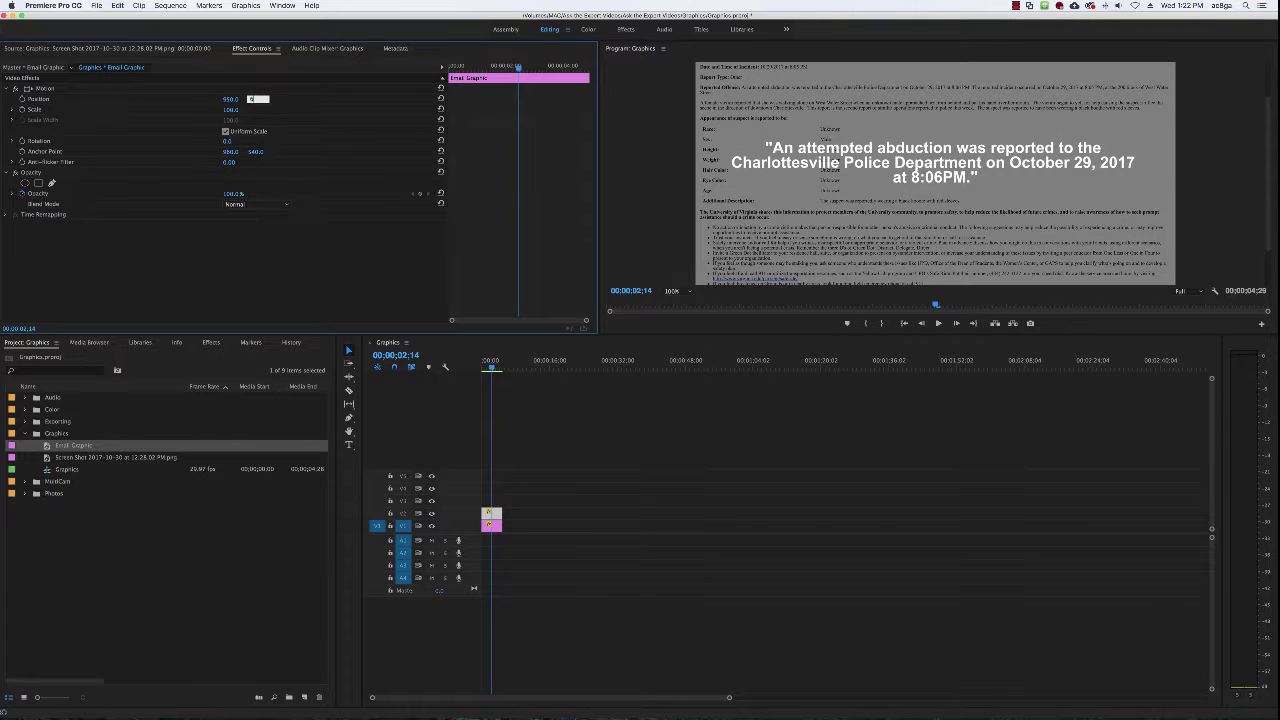
{"action": "type", "text": "600"}
{"action": "key", "text": "Return"}
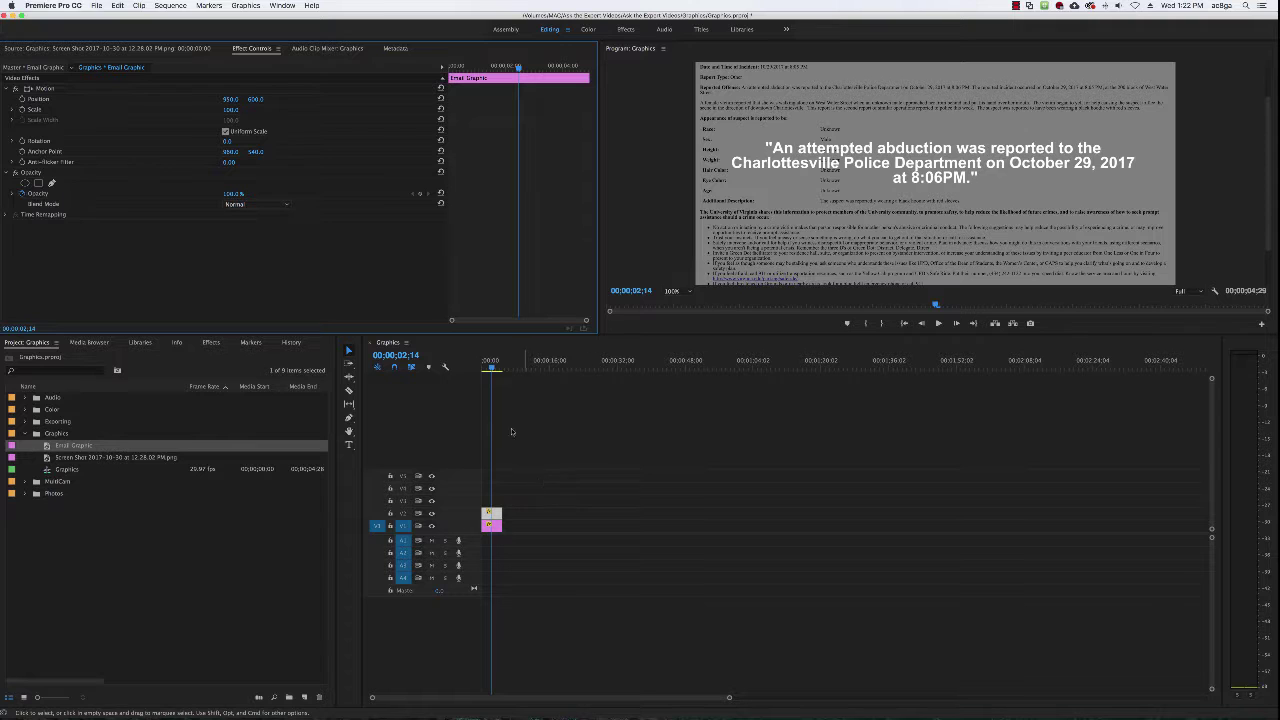
{"action": "left_click", "coordinate": [490, 515]}
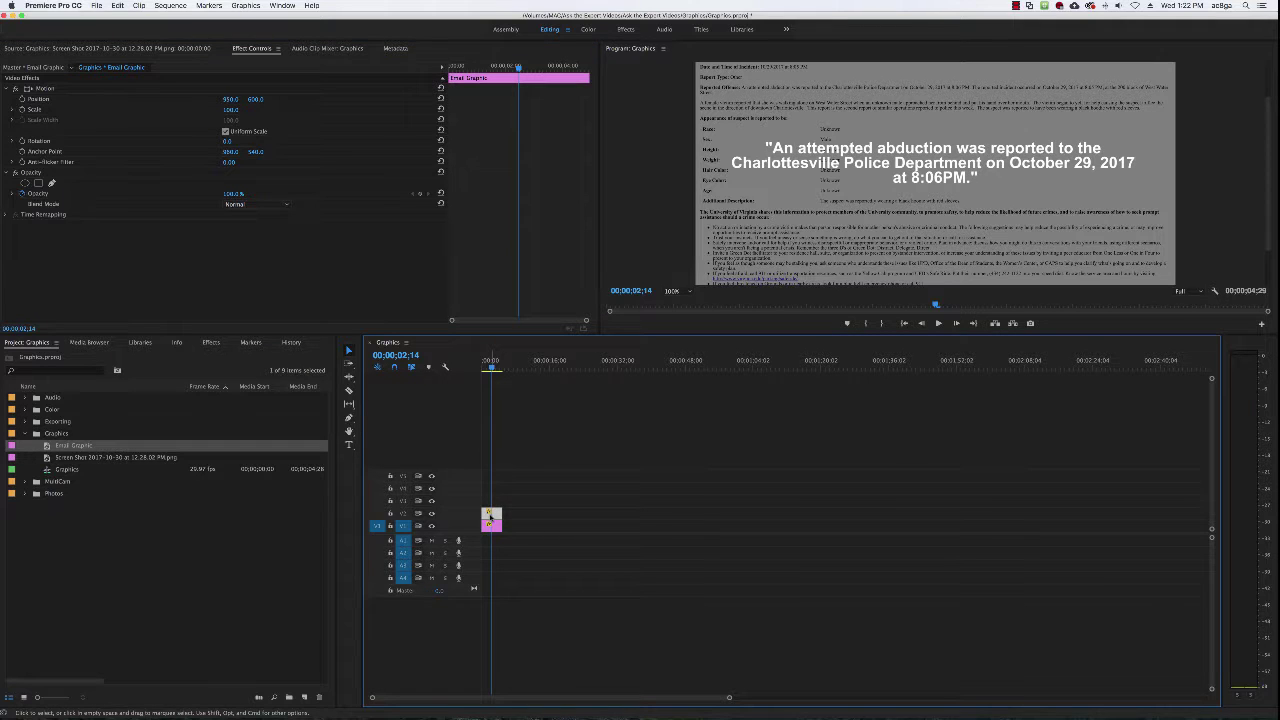
{"action": "double_click", "coordinate": [490, 517]}
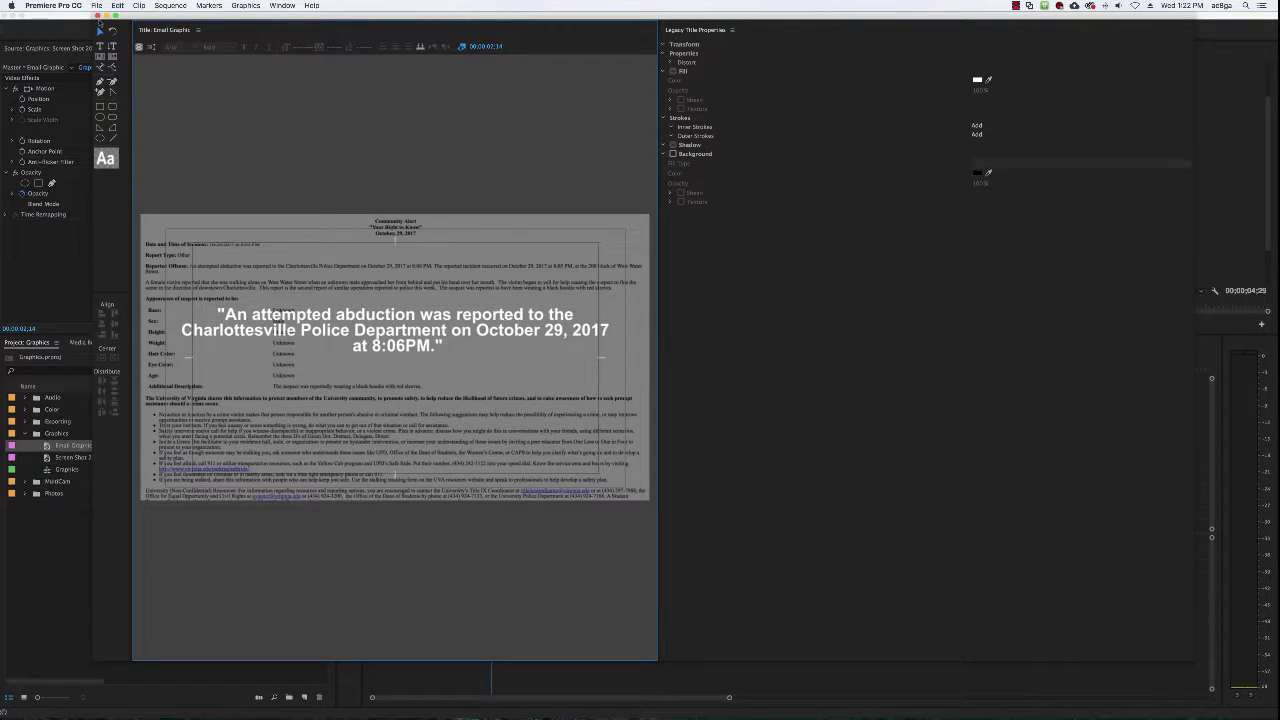
{"action": "left_click", "coordinate": [97, 16]}
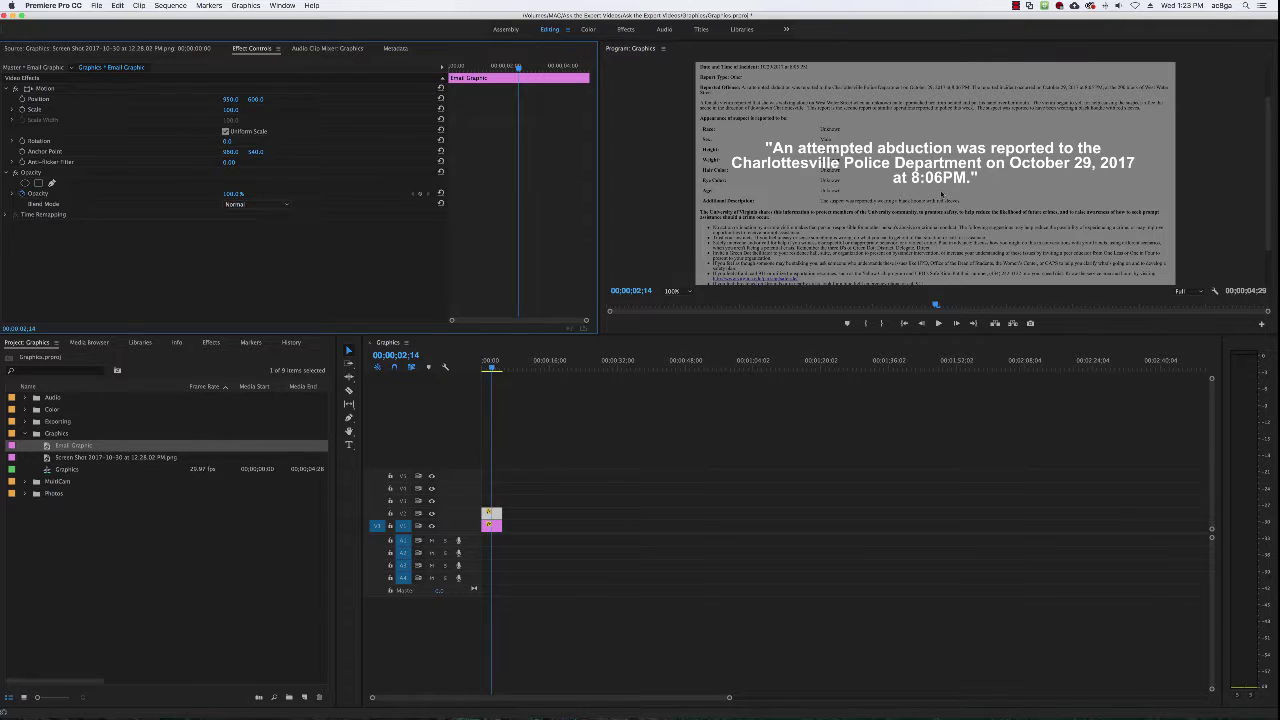
{"action": "key", "text": "Left"}
{"action": "key", "text": "Left"}
{"action": "key", "text": "Left"}
{"action": "key", "text": "Left"}
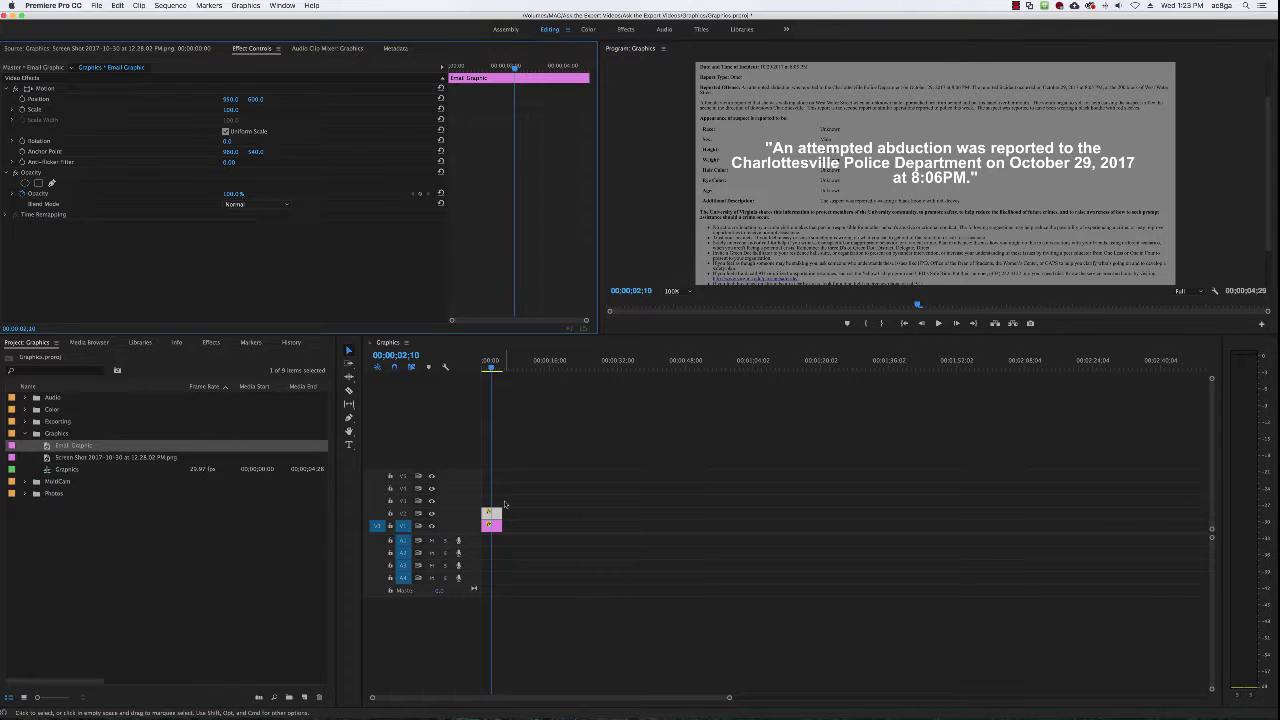
Delete the Email Graphic caption and the dimmed screenshot clip from the sequence
{"action": "left_click", "coordinate": [494, 514]}
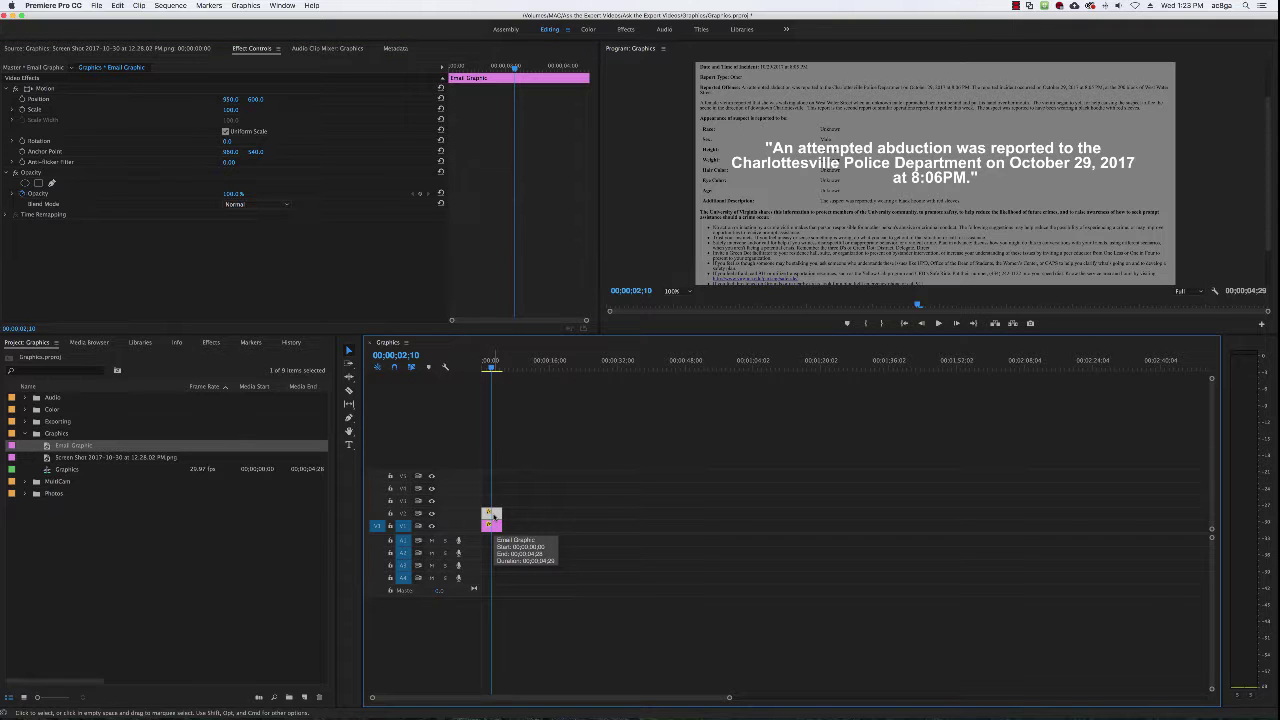
{"action": "key", "text": "Delete"}
{"action": "left_click", "coordinate": [492, 521]}
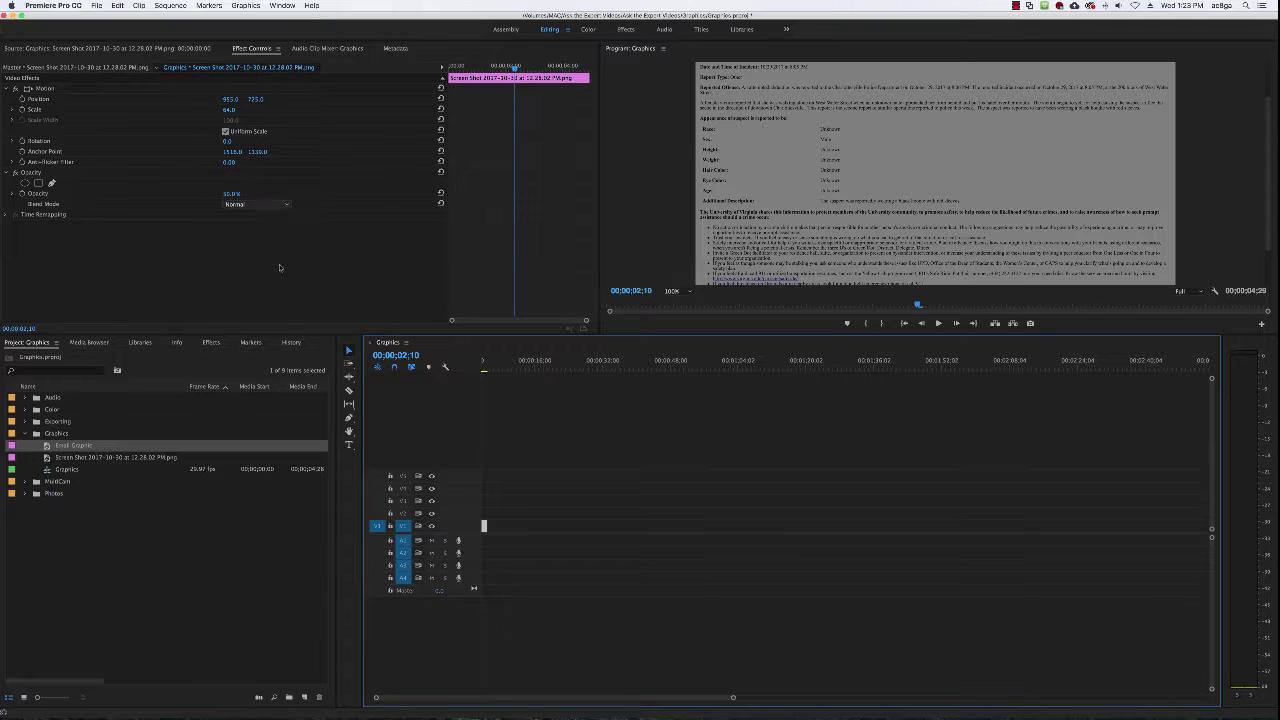
{"action": "left_click", "coordinate": [483, 526]}
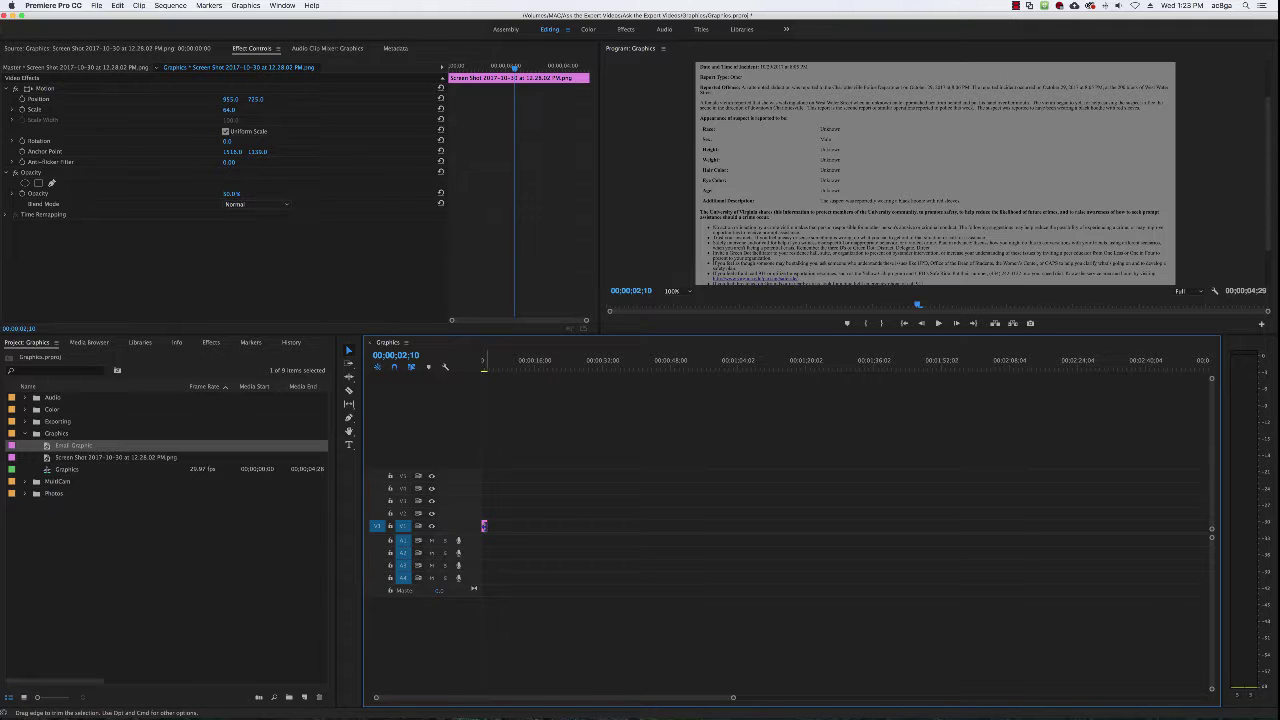
{"action": "key", "text": "backslash"}
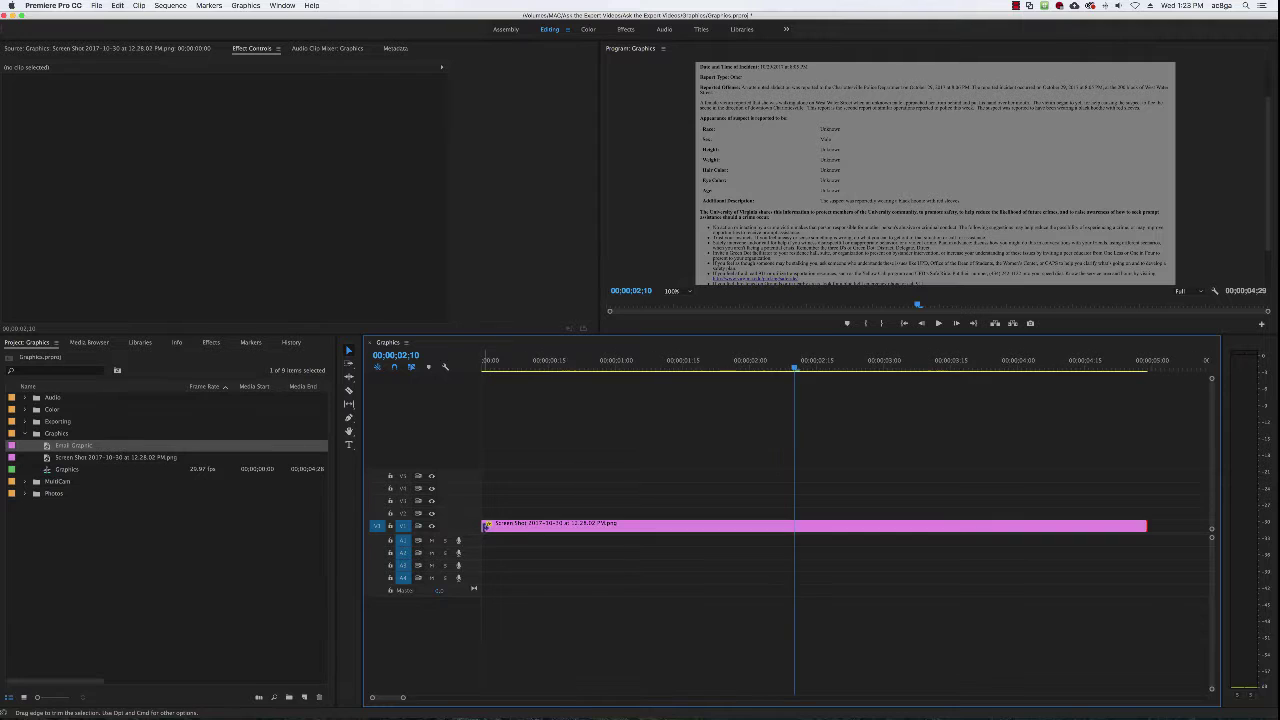
{"action": "left_click", "coordinate": [490, 526]}
{"action": "key", "text": "Delete"}
Place a fresh screenshot copy on V1 and scale it down to 64
{"action": "left_click", "coordinate": [57, 458]}
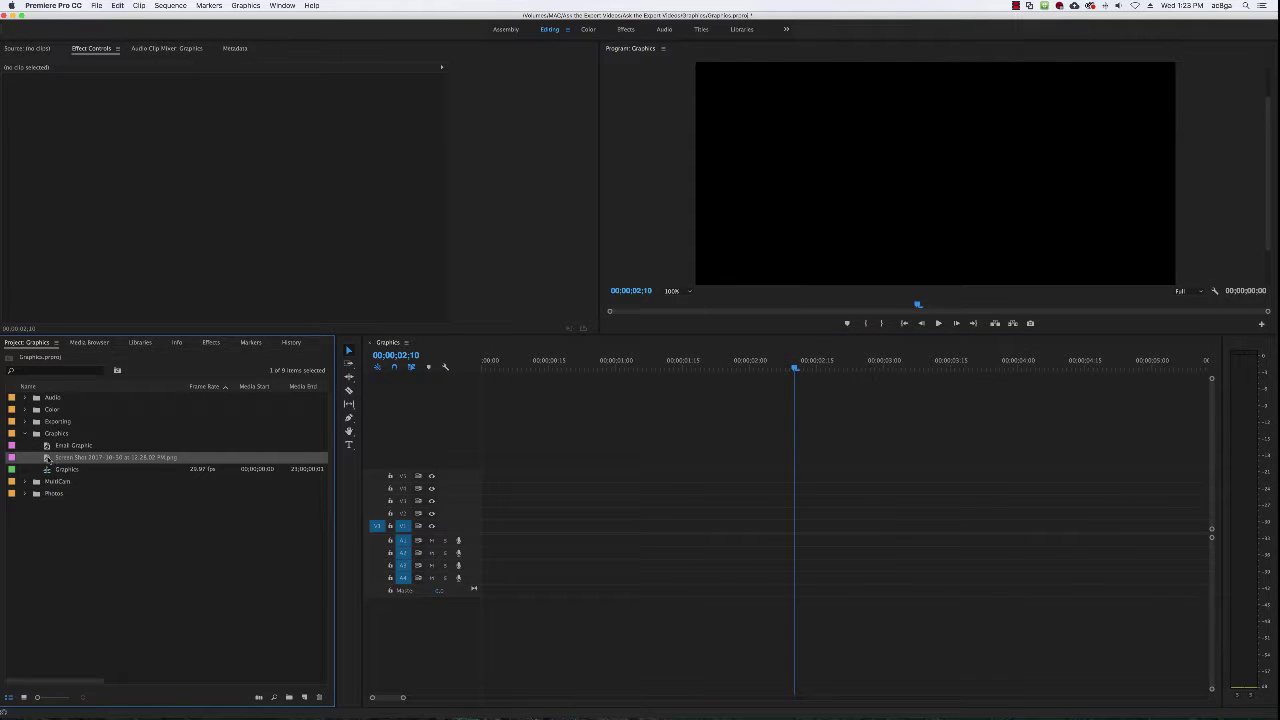
{"action": "left_click_drag", "start_coordinate": [57, 460], "coordinate": [480, 526]}
{"action": "left_click", "coordinate": [541, 366]}
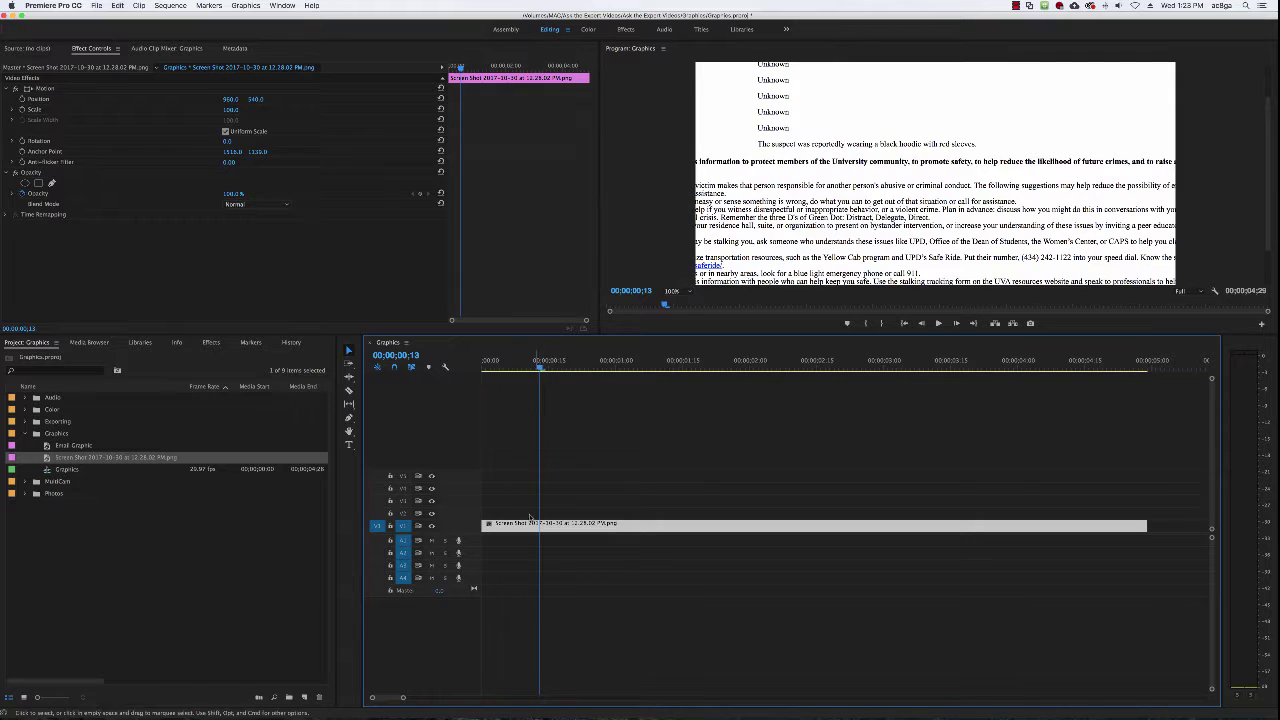
{"action": "left_click_drag", "start_coordinate": [230, 109], "coordinate": [115, 123]}
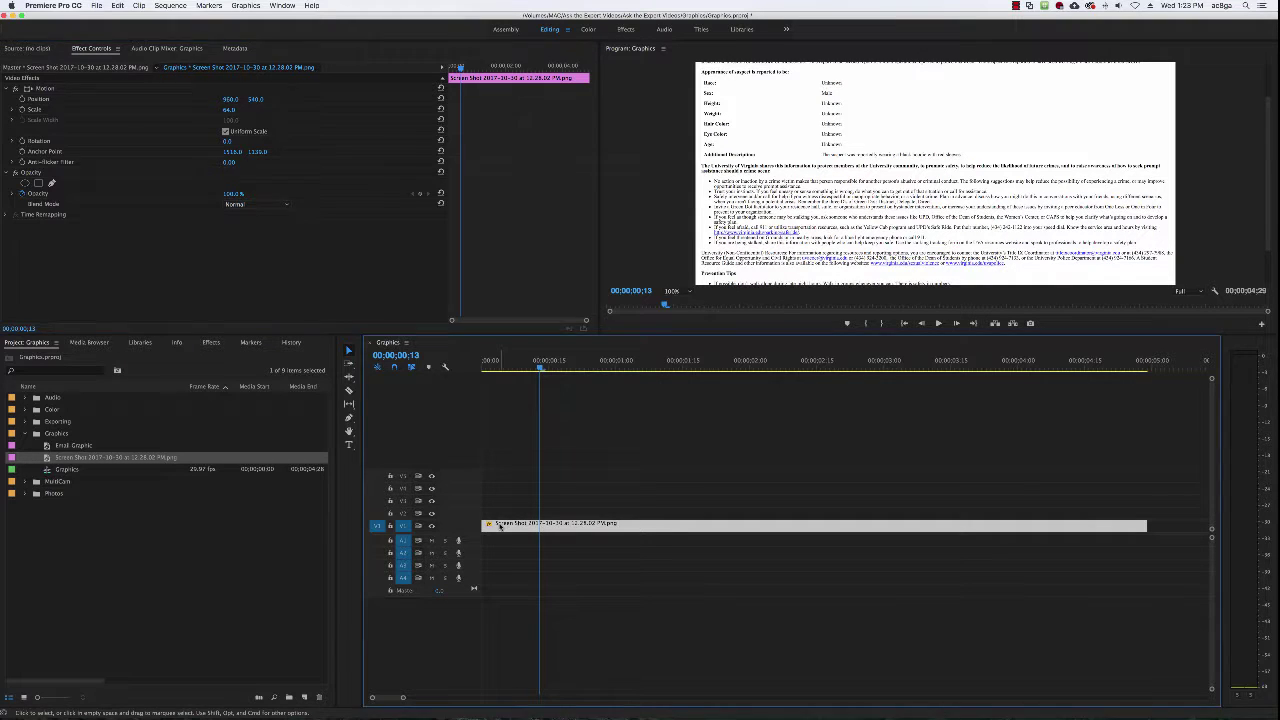
{"action": "double_click", "coordinate": [520, 523]}
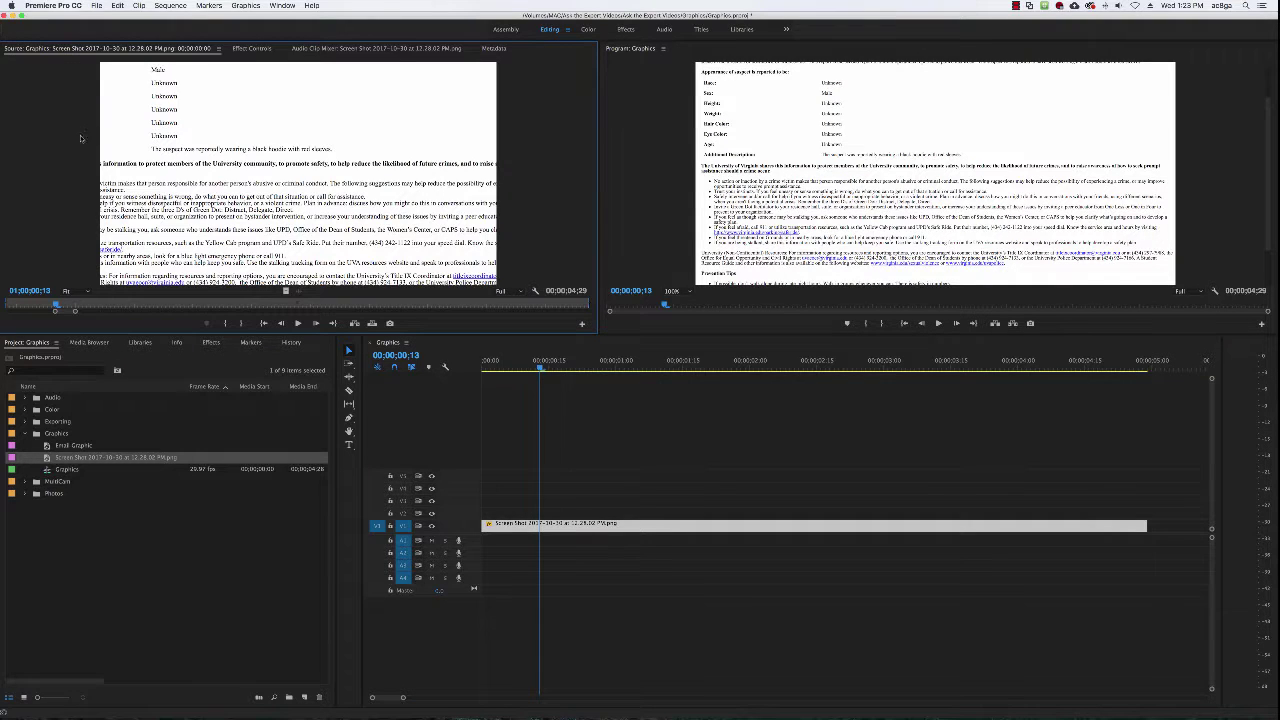
{"action": "left_click", "coordinate": [250, 48]}
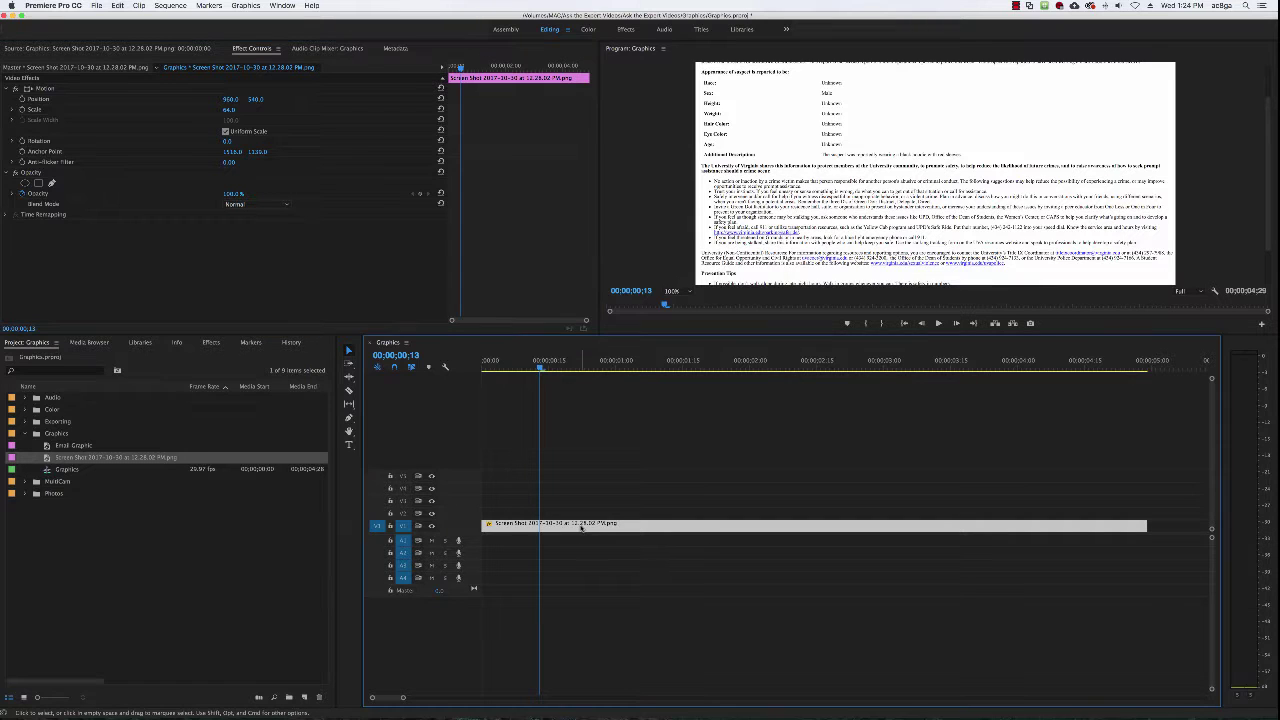
Duplicate the screenshot onto V2 and move that copy down to position 960, 736
{"action": "left_click_drag", "start_coordinate": [580, 527], "coordinate": [583, 512]}
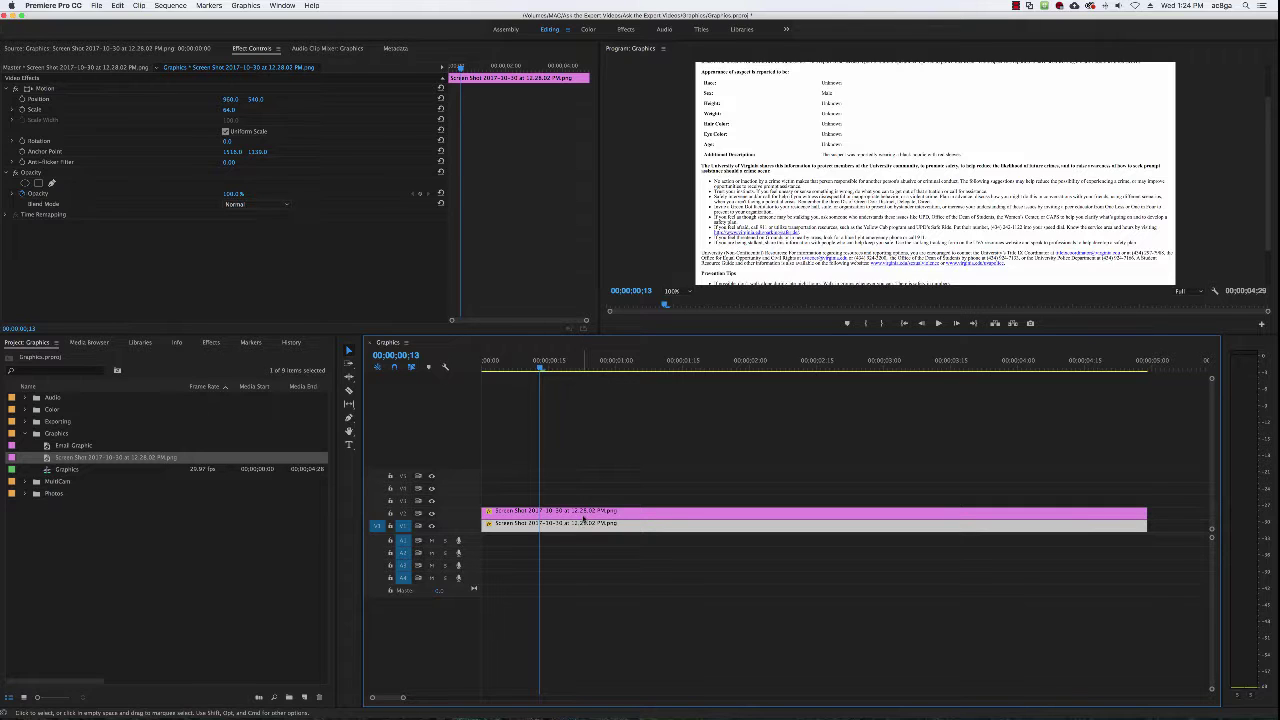
{"action": "left_click", "coordinate": [584, 521]}
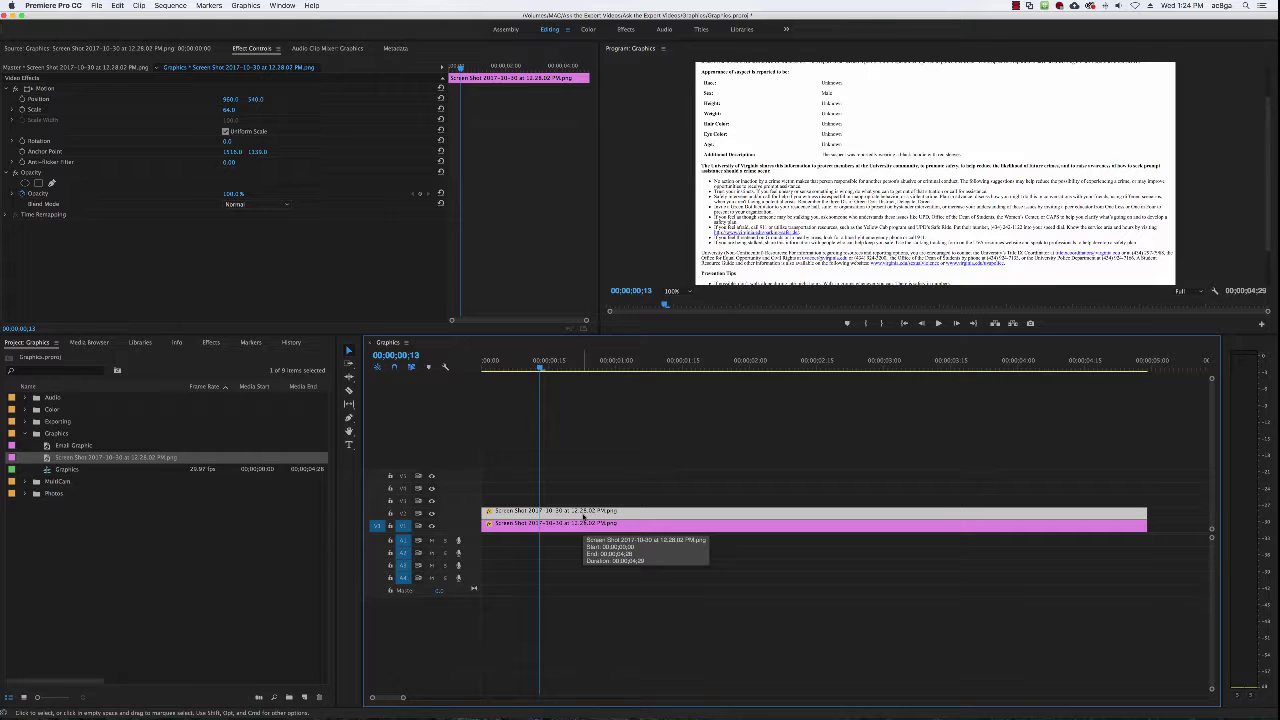
{"action": "left_click_drag", "start_coordinate": [584, 514], "coordinate": [583, 494]}
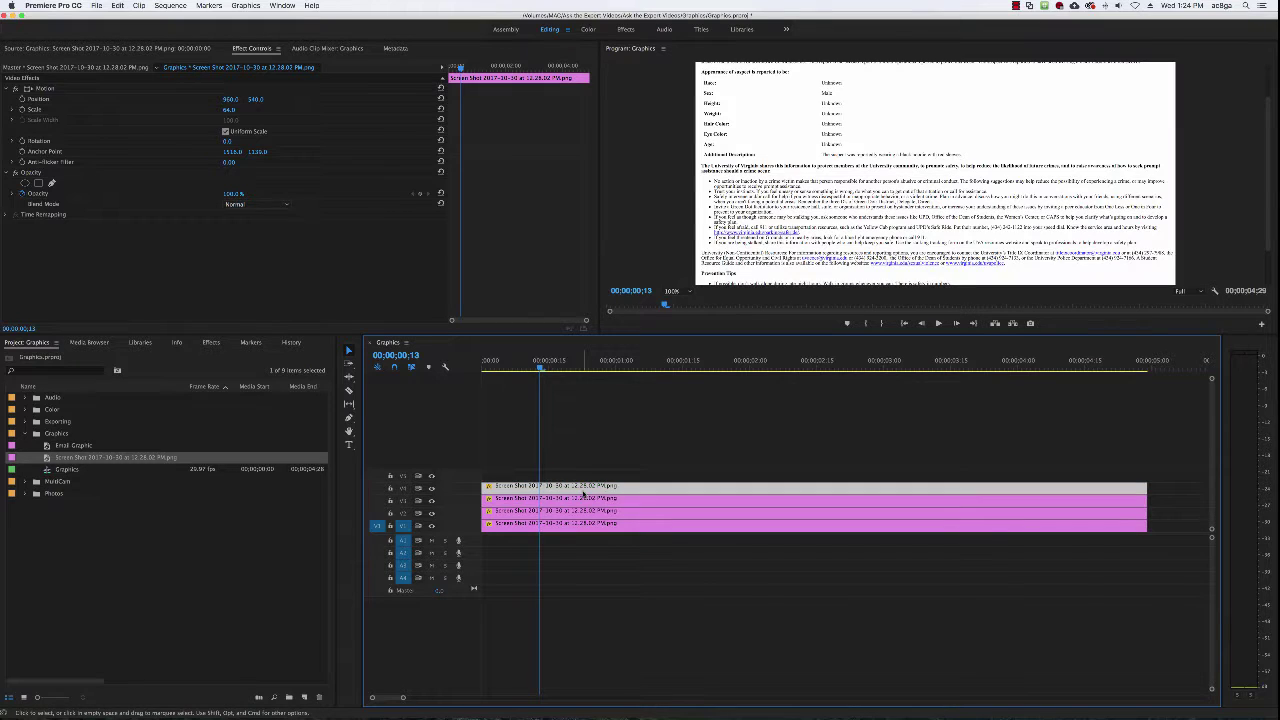
{"action": "key", "text": "super+z"}
{"action": "key", "text": "super+z"}
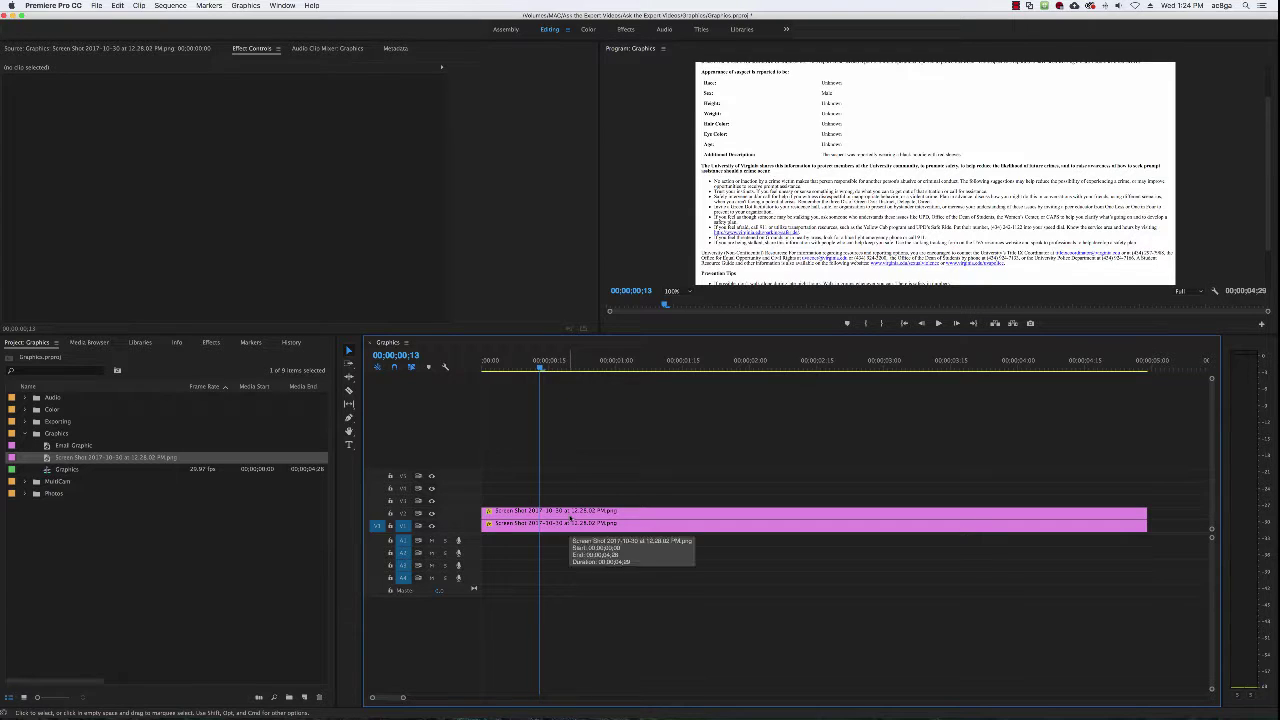
{"action": "left_click", "coordinate": [585, 512]}
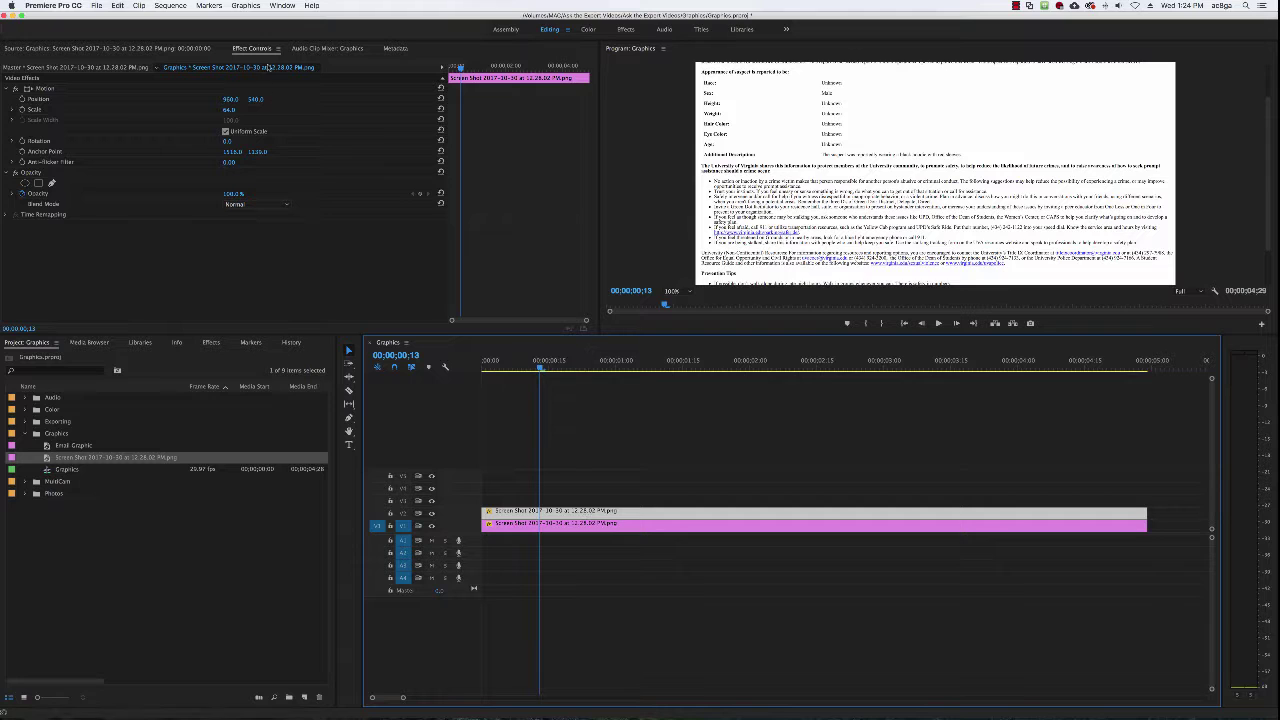
{"action": "left_click_drag", "start_coordinate": [255, 99], "coordinate": [375, 99]}
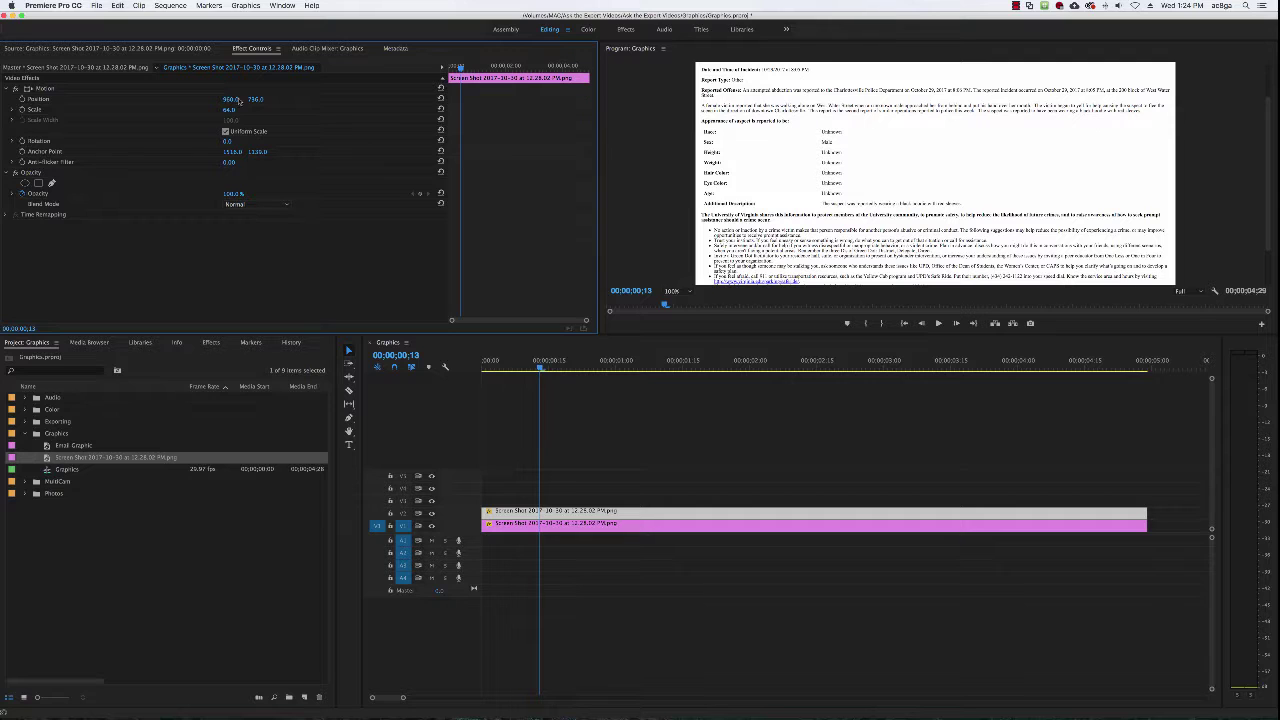
{"action": "left_click", "coordinate": [563, 528]}
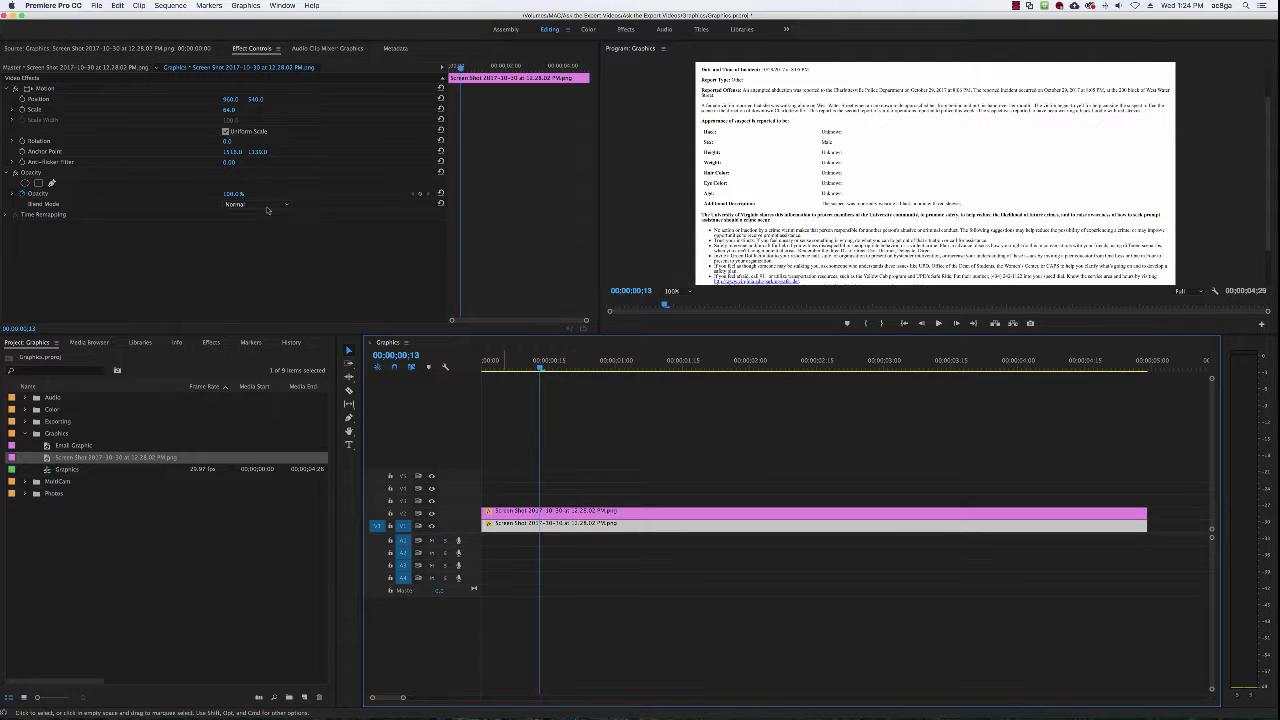
{"action": "double_click", "coordinate": [586, 512]}
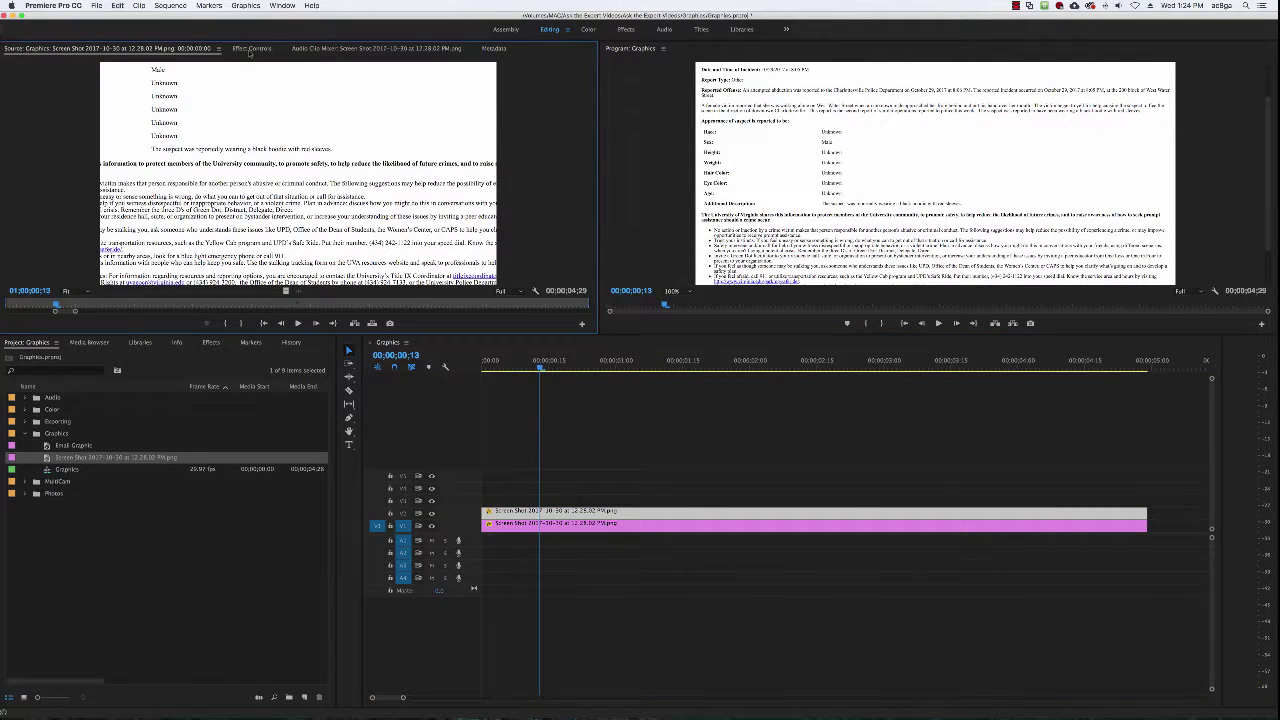
{"action": "left_click", "coordinate": [250, 50]}
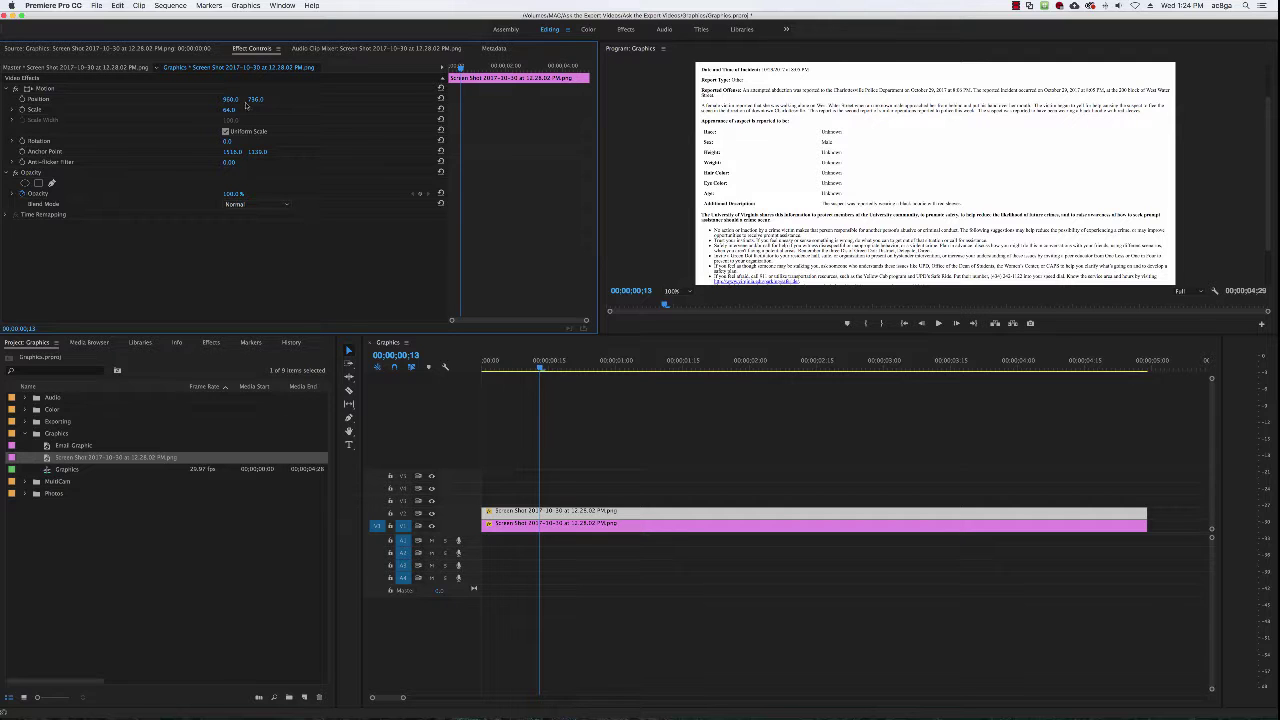
{"action": "double_click", "coordinate": [537, 523]}
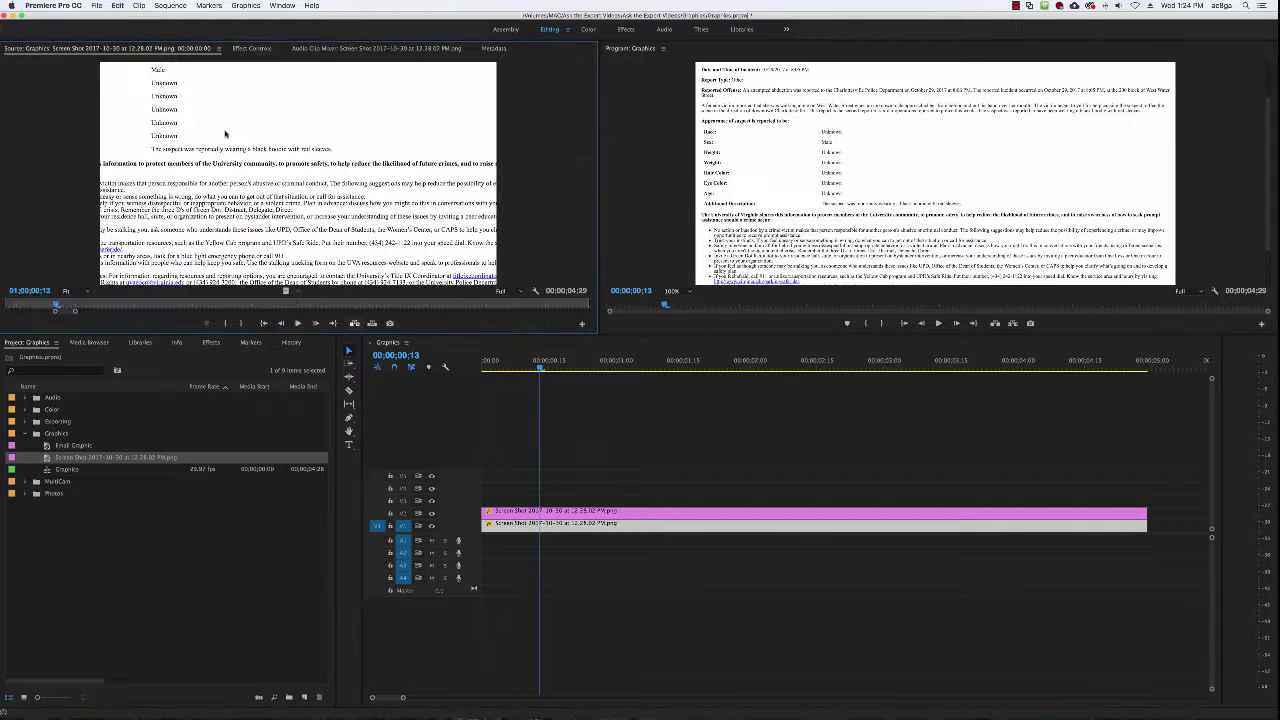
{"action": "left_click", "coordinate": [251, 48]}
{"action": "left_click", "coordinate": [258, 98]}
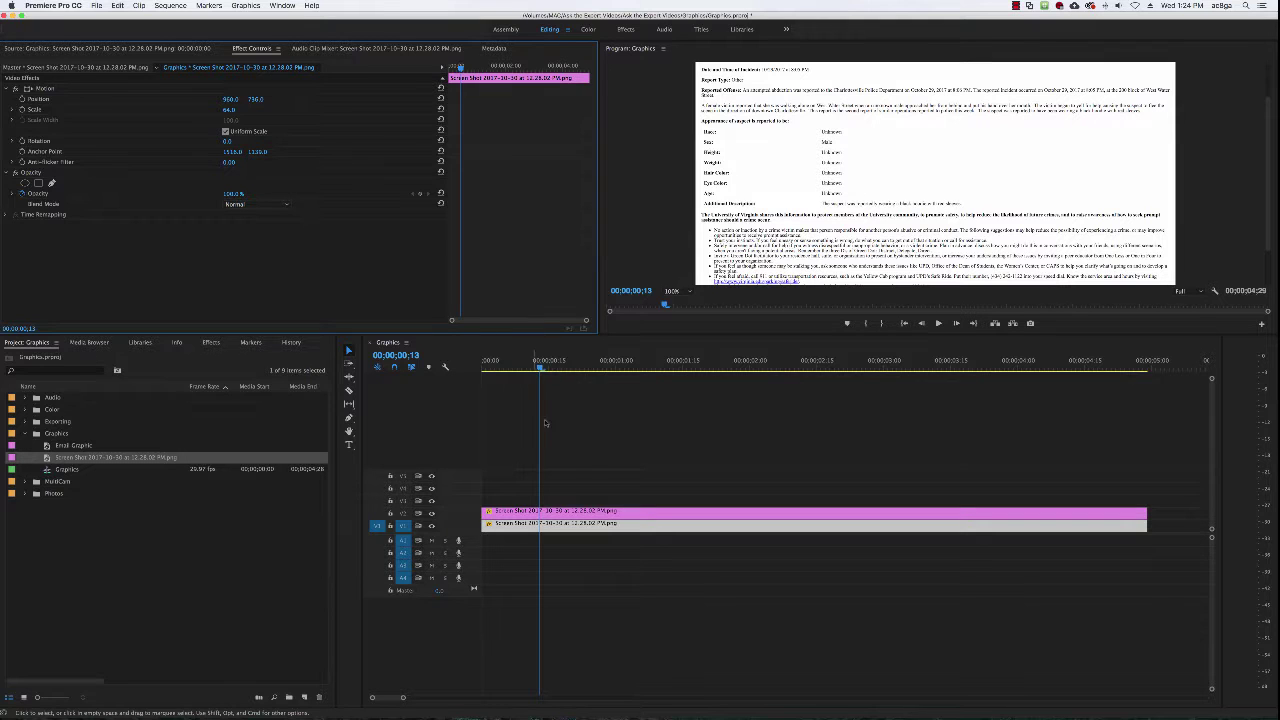
{"action": "left_click", "coordinate": [575, 481]}
{"action": "left_click", "coordinate": [584, 512]}
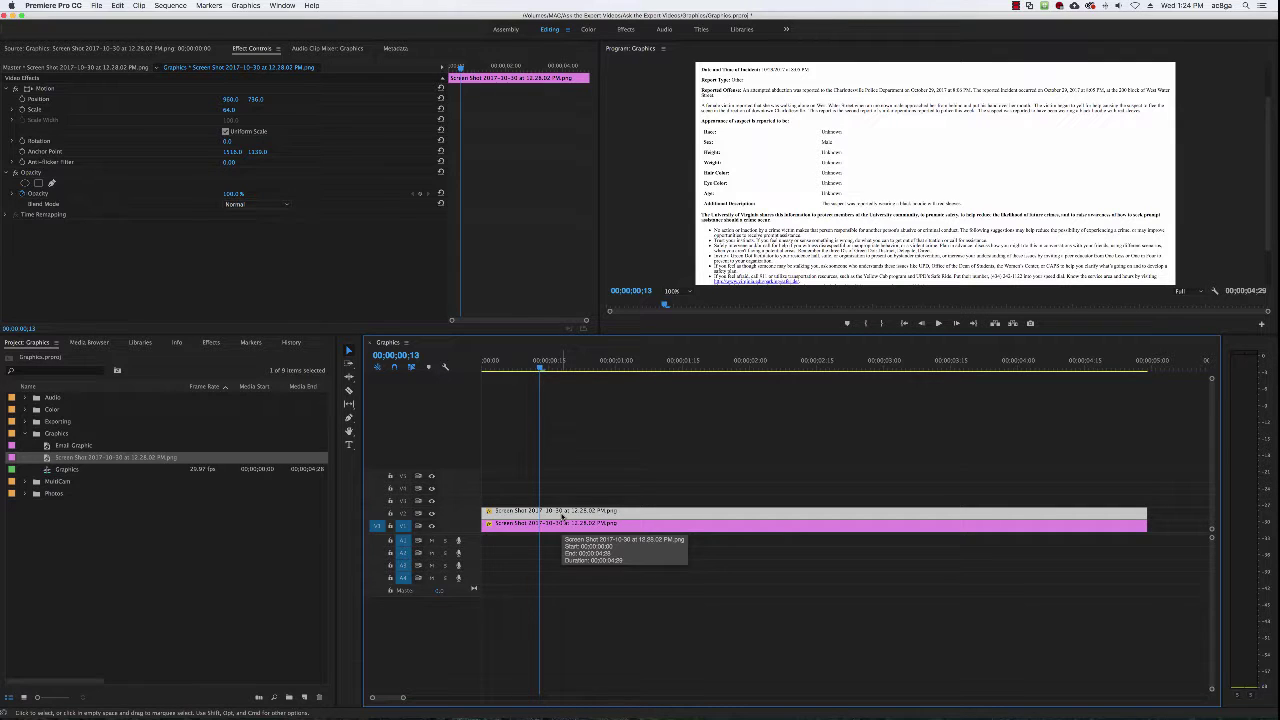
{"action": "double_click", "coordinate": [561, 516]}
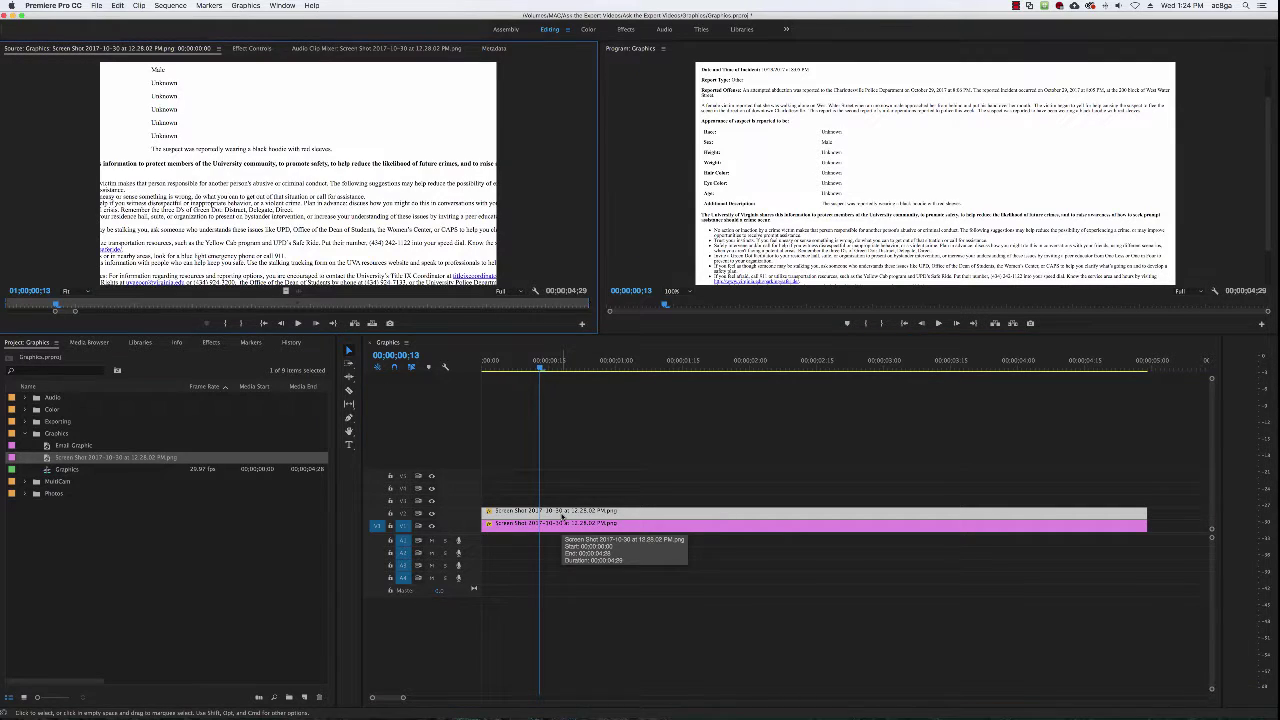
{"action": "left_click", "coordinate": [251, 48]}
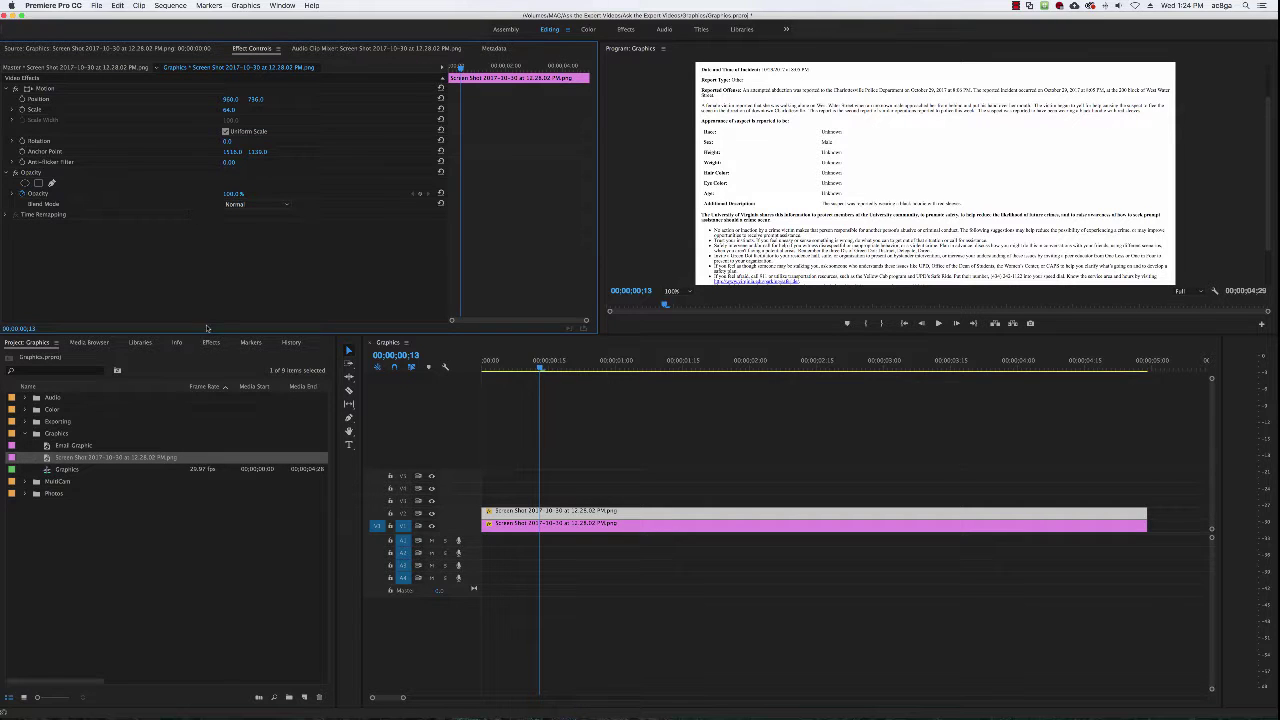
Search the effects for 'crop' and apply Crop to the upper screenshot clip
{"action": "left_click", "coordinate": [211, 342]}
{"action": "left_click", "coordinate": [57, 357]}
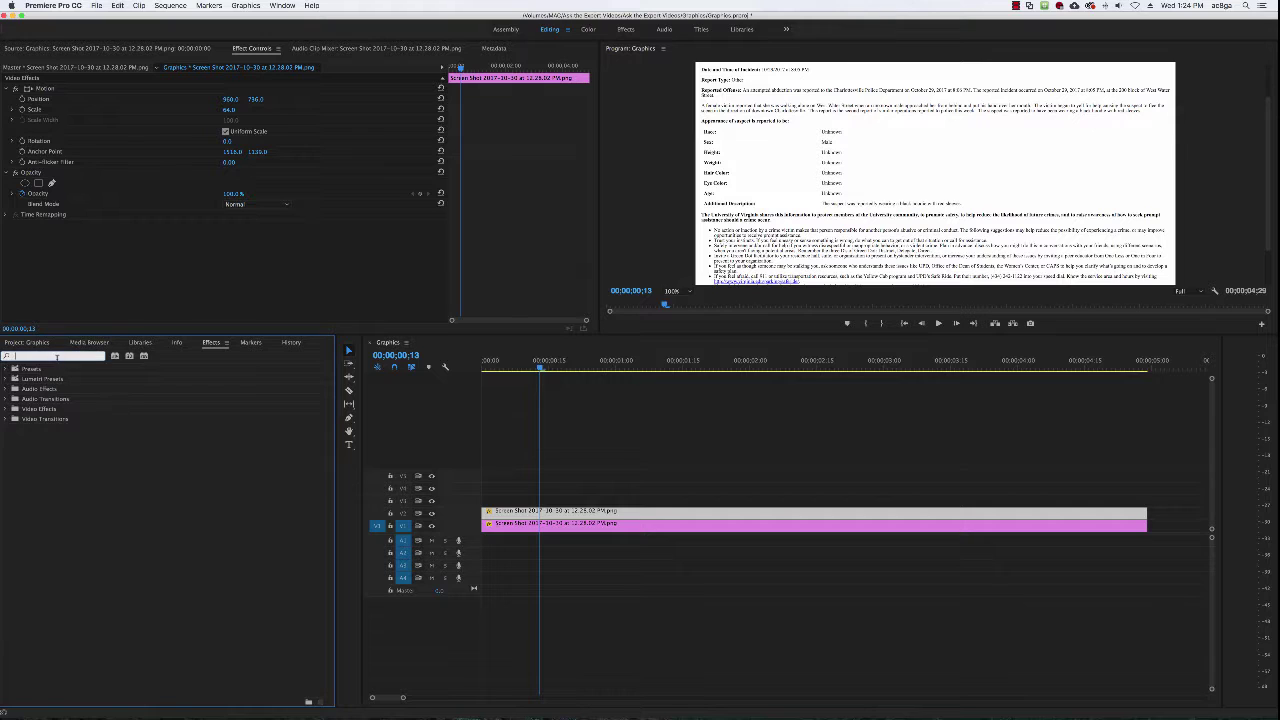
{"action": "type", "text": "crop"}
{"action": "left_click", "coordinate": [40, 429]}
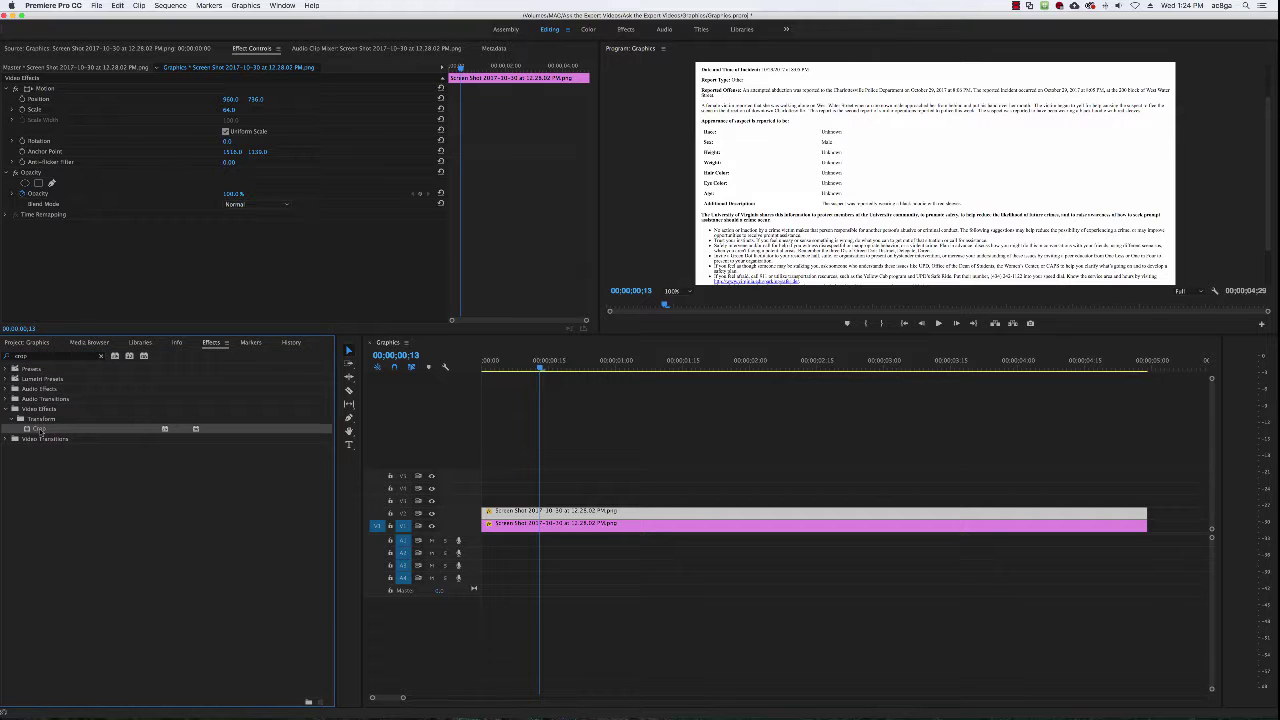
{"action": "left_click_drag", "start_coordinate": [266, 447], "coordinate": [578, 512]}
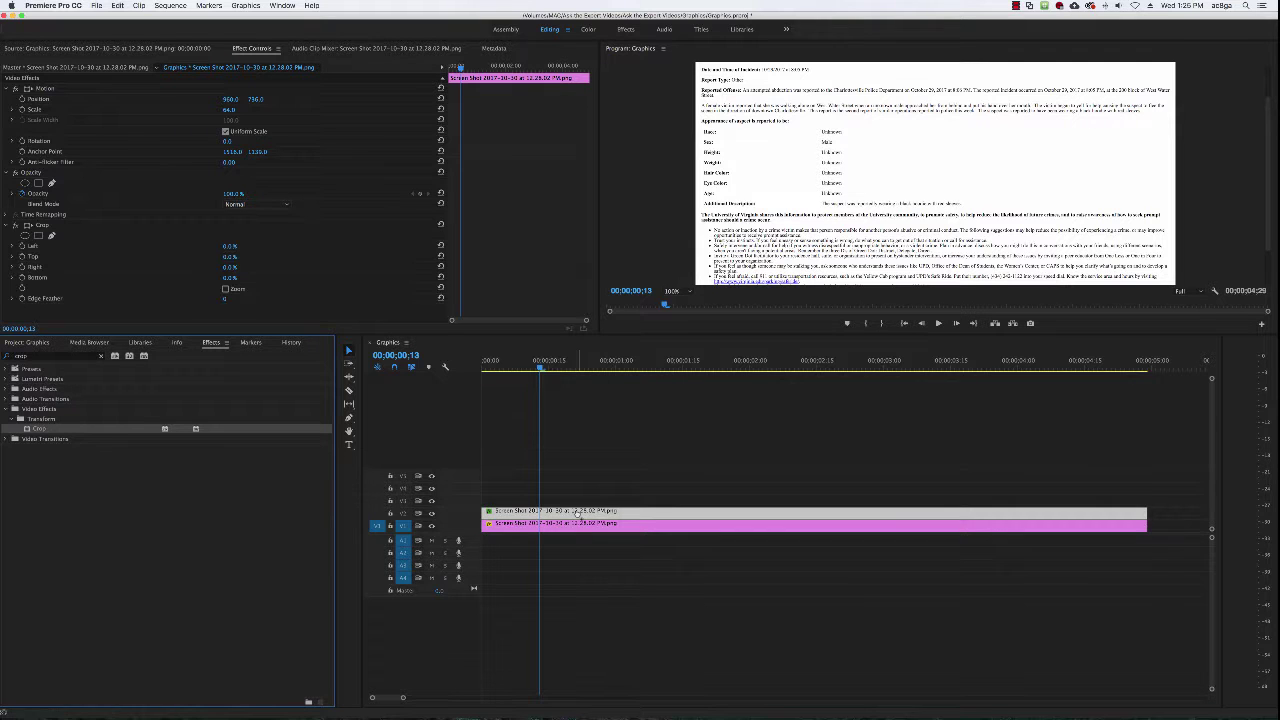
Load the upper clip's effect settings, reapply Crop, and select its Bottom value
{"action": "left_click", "coordinate": [431, 528]}
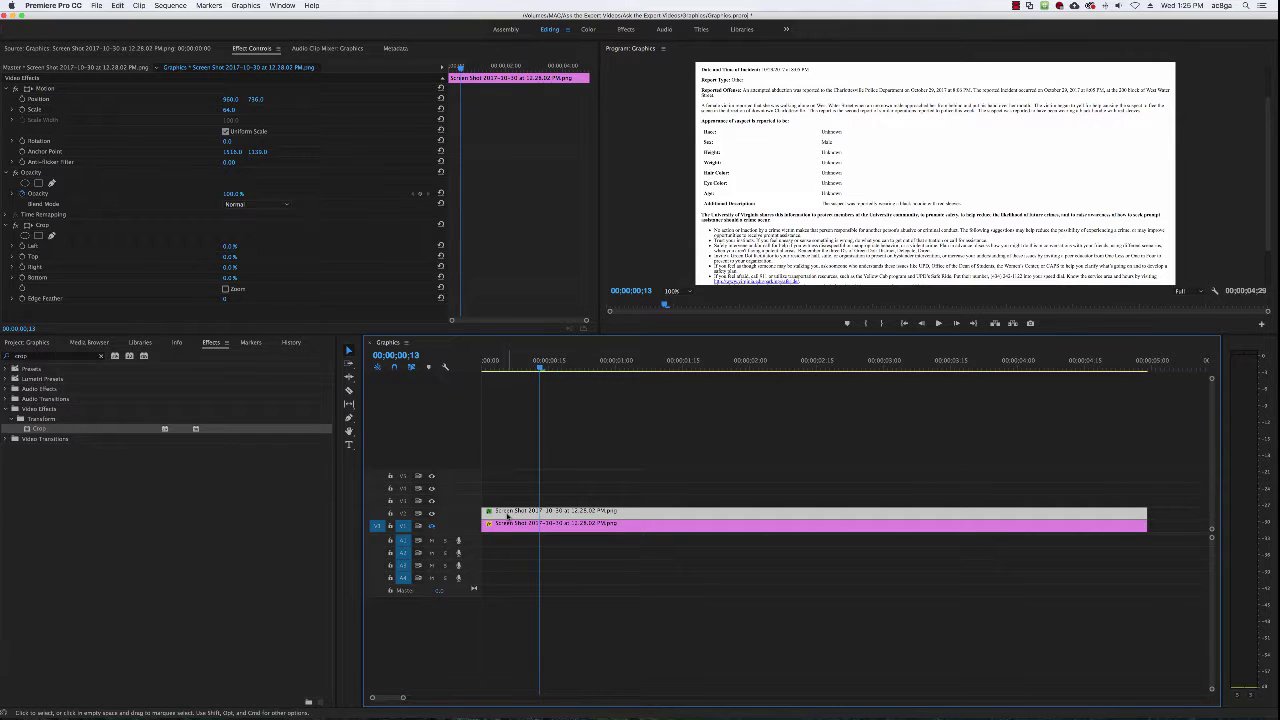
{"action": "double_click", "coordinate": [507, 514]}
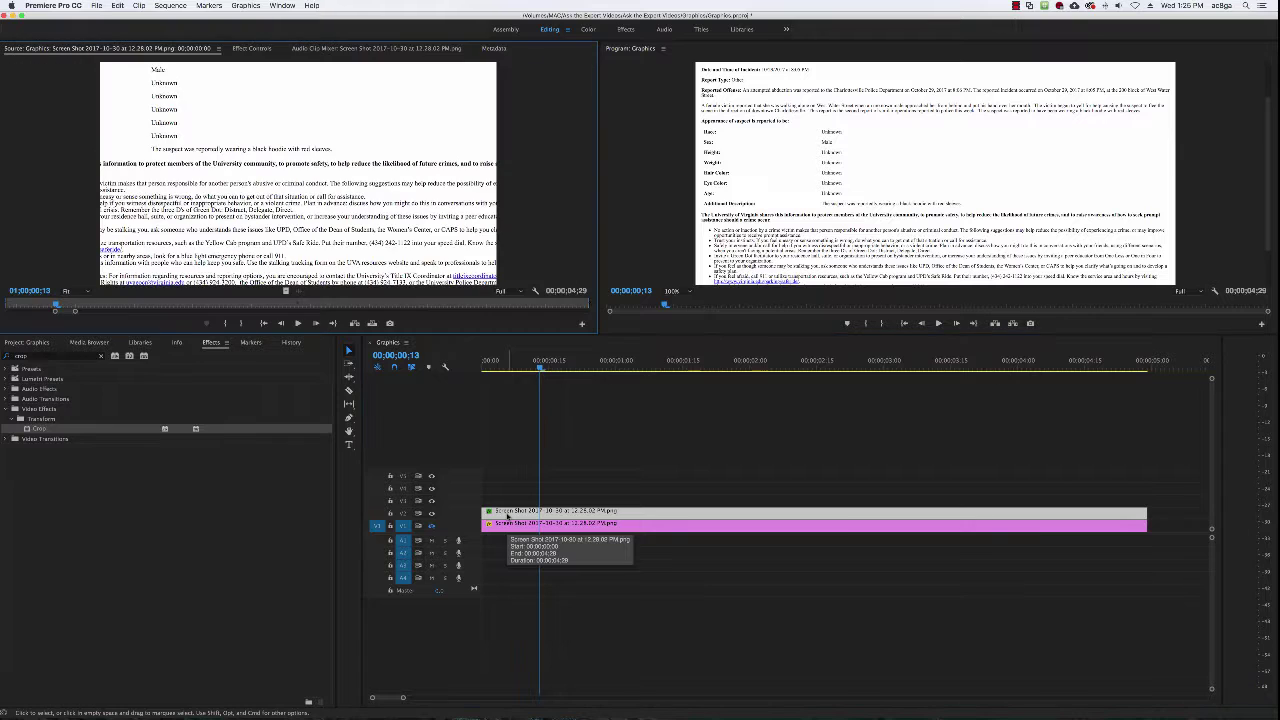
{"action": "left_click", "coordinate": [252, 48]}
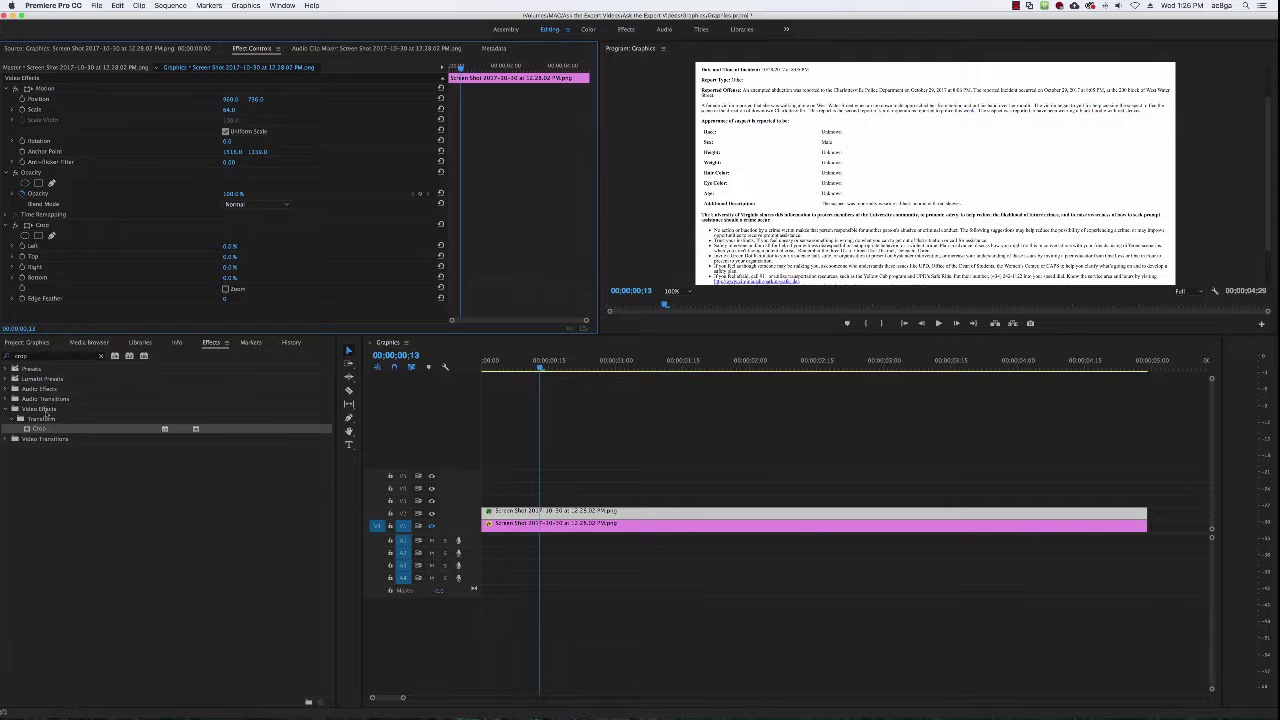
{"action": "left_click_drag", "start_coordinate": [38, 431], "coordinate": [512, 512]}
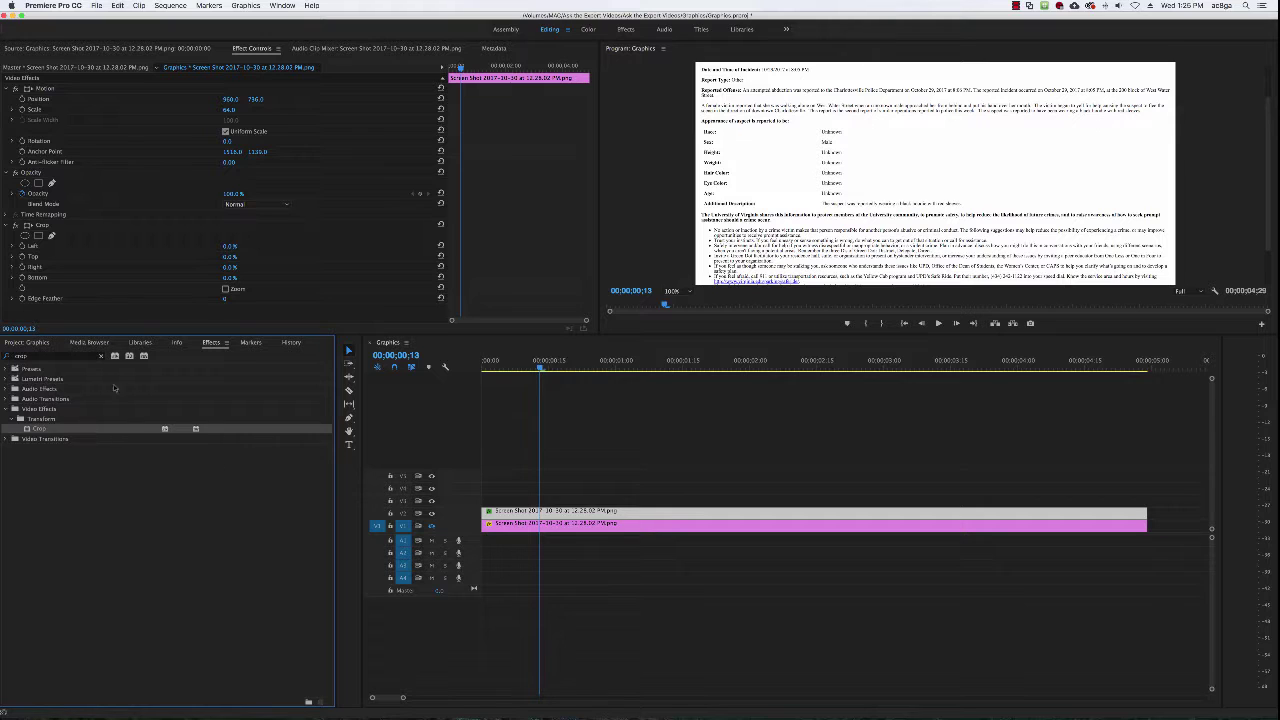
{"action": "left_click", "coordinate": [230, 277]}
Crop the upper copy to Bottom 80% and Top 17%, then re-enable V1
{"action": "type", "text": "10"}
{"action": "key", "text": "Return"}
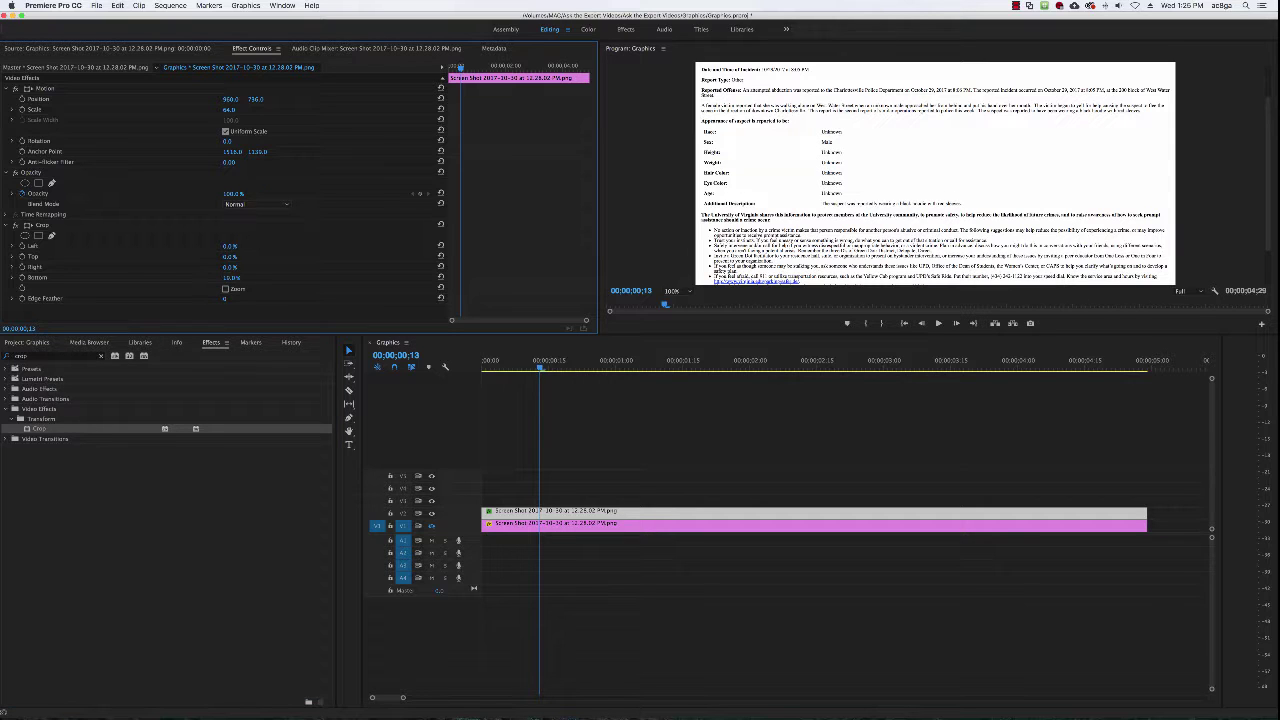
{"action": "left_click_drag", "start_coordinate": [230, 277], "coordinate": [296, 277]}
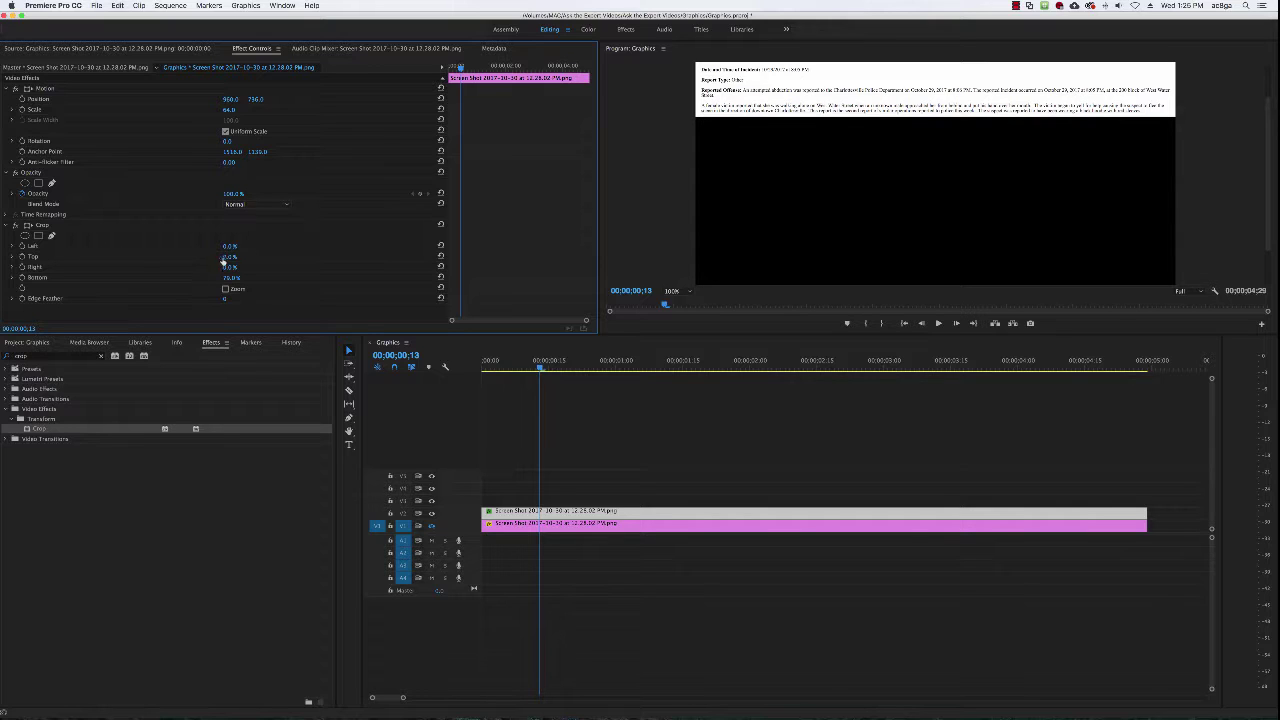
{"action": "left_click_drag", "start_coordinate": [230, 256], "coordinate": [241, 256]}
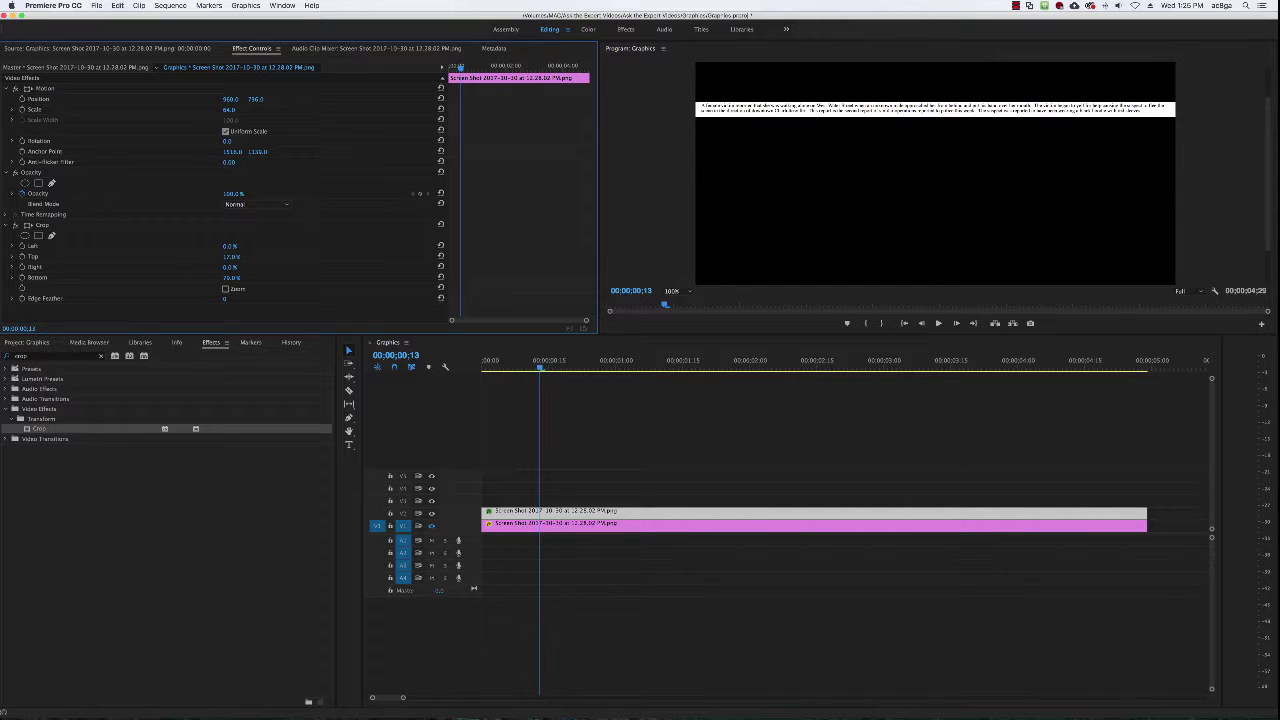
{"action": "left_click", "coordinate": [431, 526]}
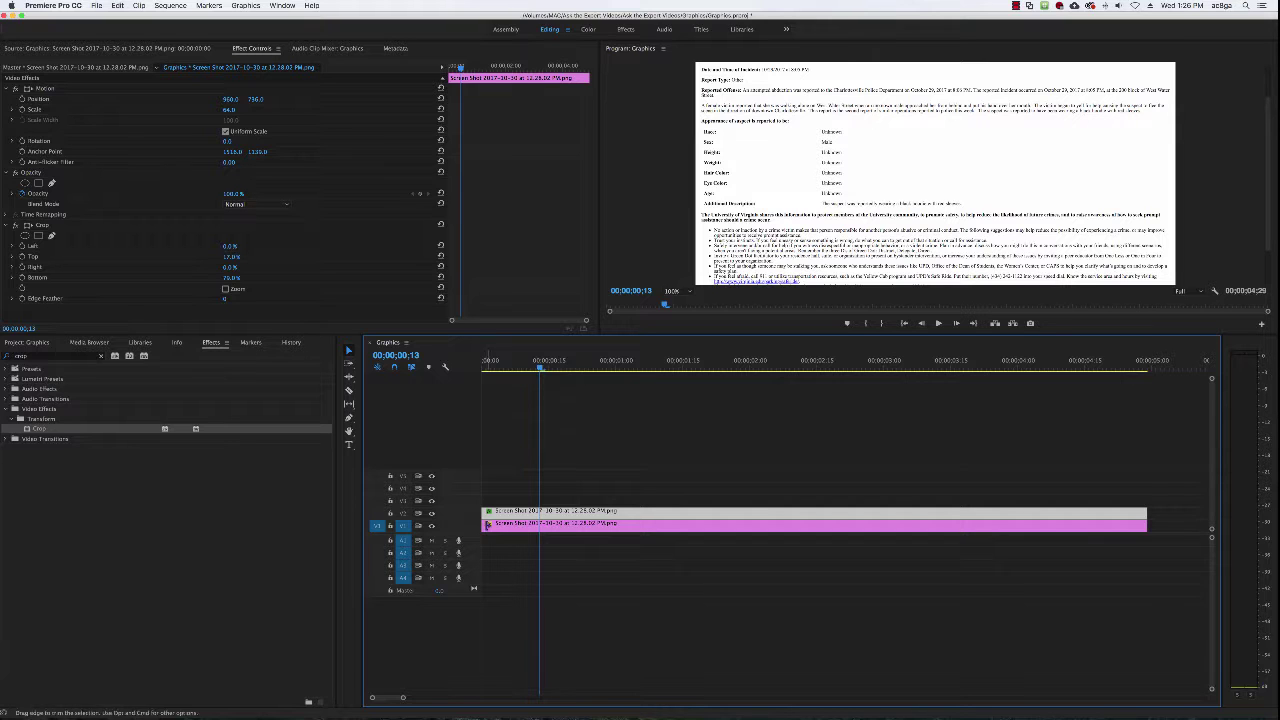
Lower the full-page screenshot on V1 to about 50% opacity
{"action": "double_click", "coordinate": [494, 525]}
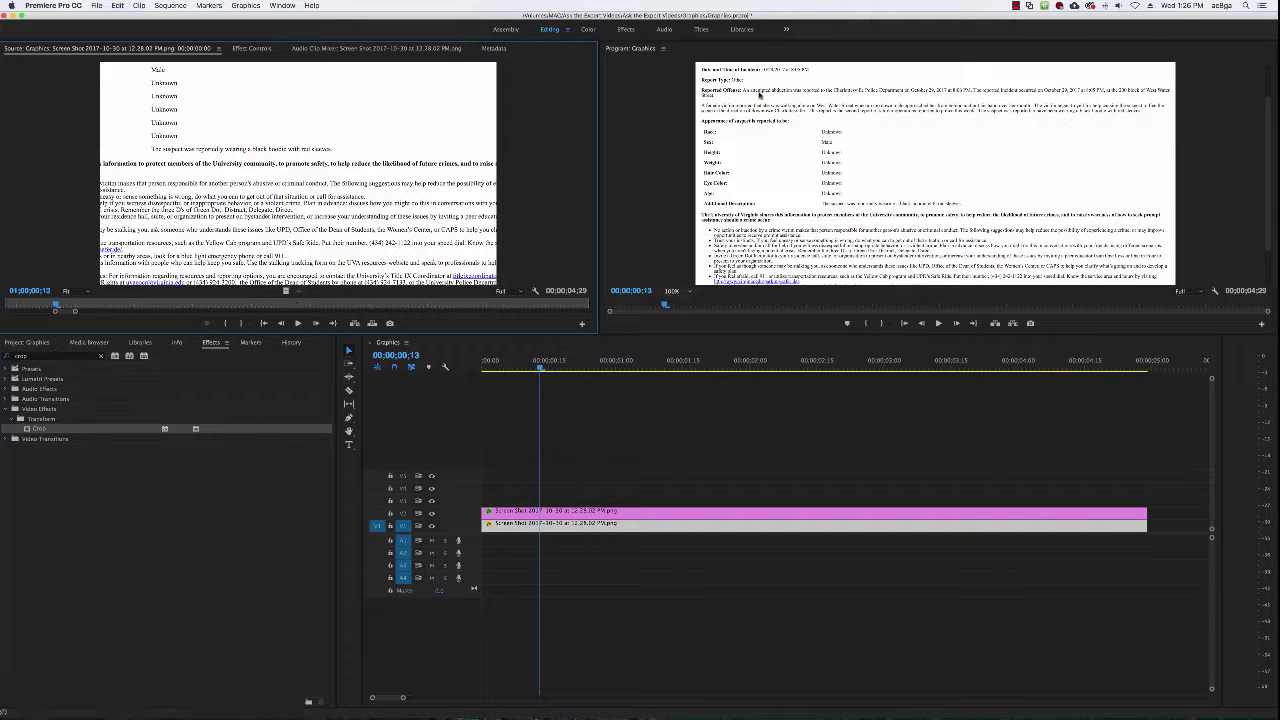
{"action": "key", "text": "Left"}
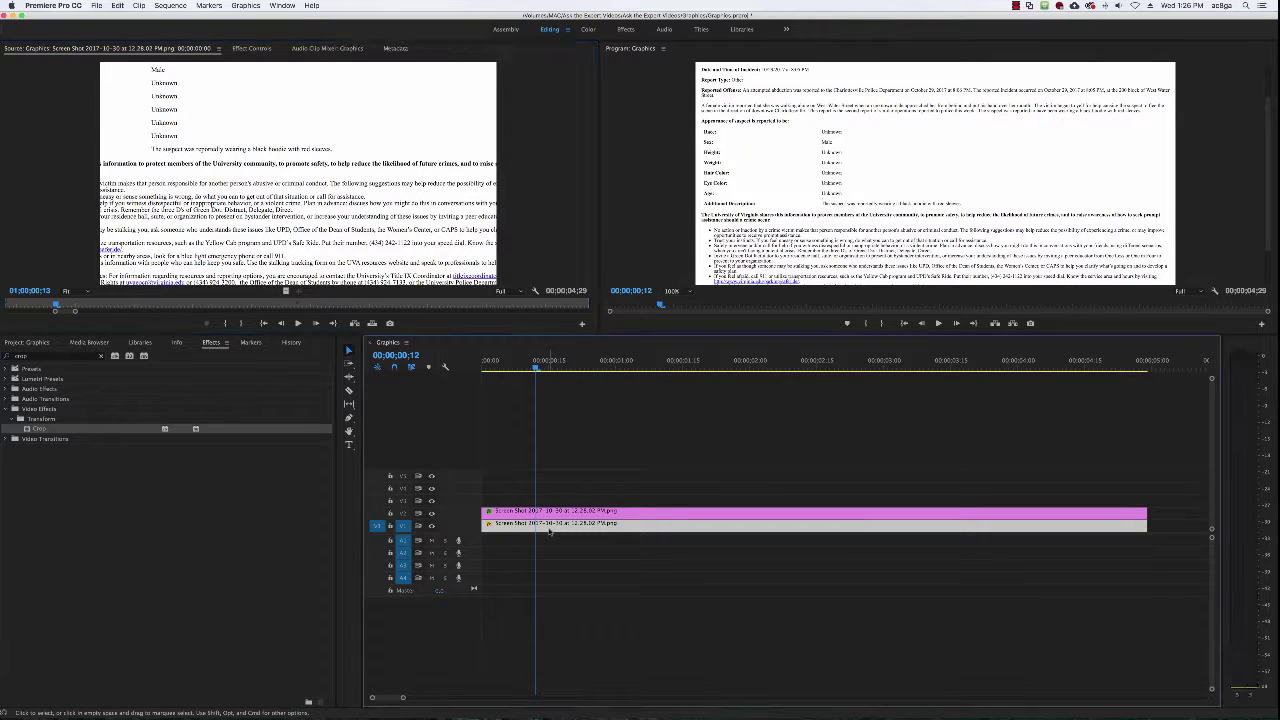
{"action": "left_click", "coordinate": [251, 48]}
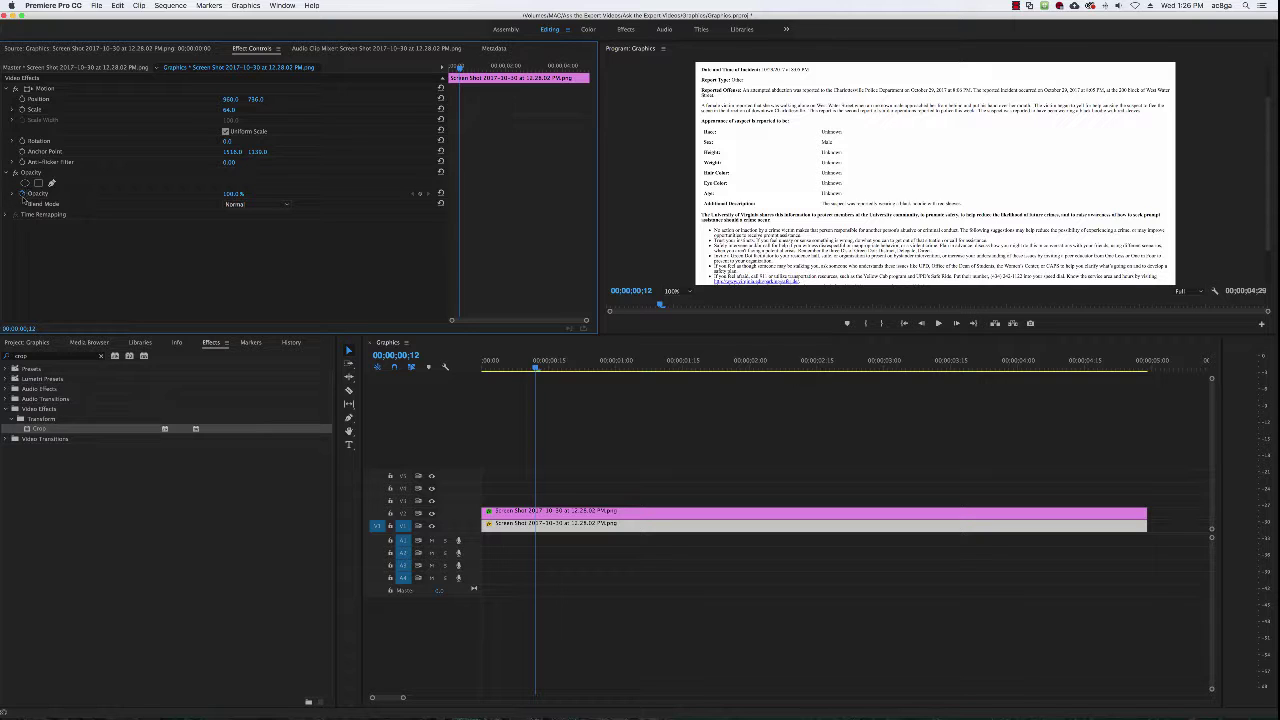
{"action": "left_click", "coordinate": [26, 193]}
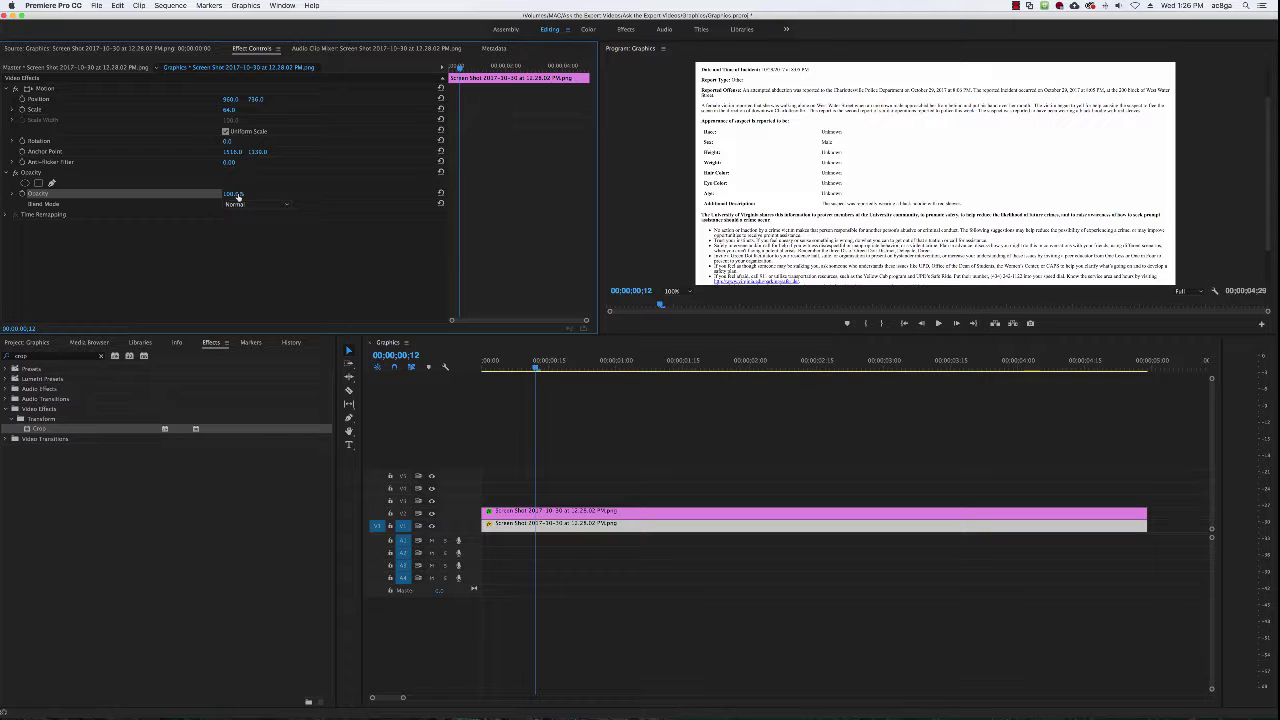
{"action": "left_click_drag", "start_coordinate": [236, 196], "coordinate": [189, 196]}
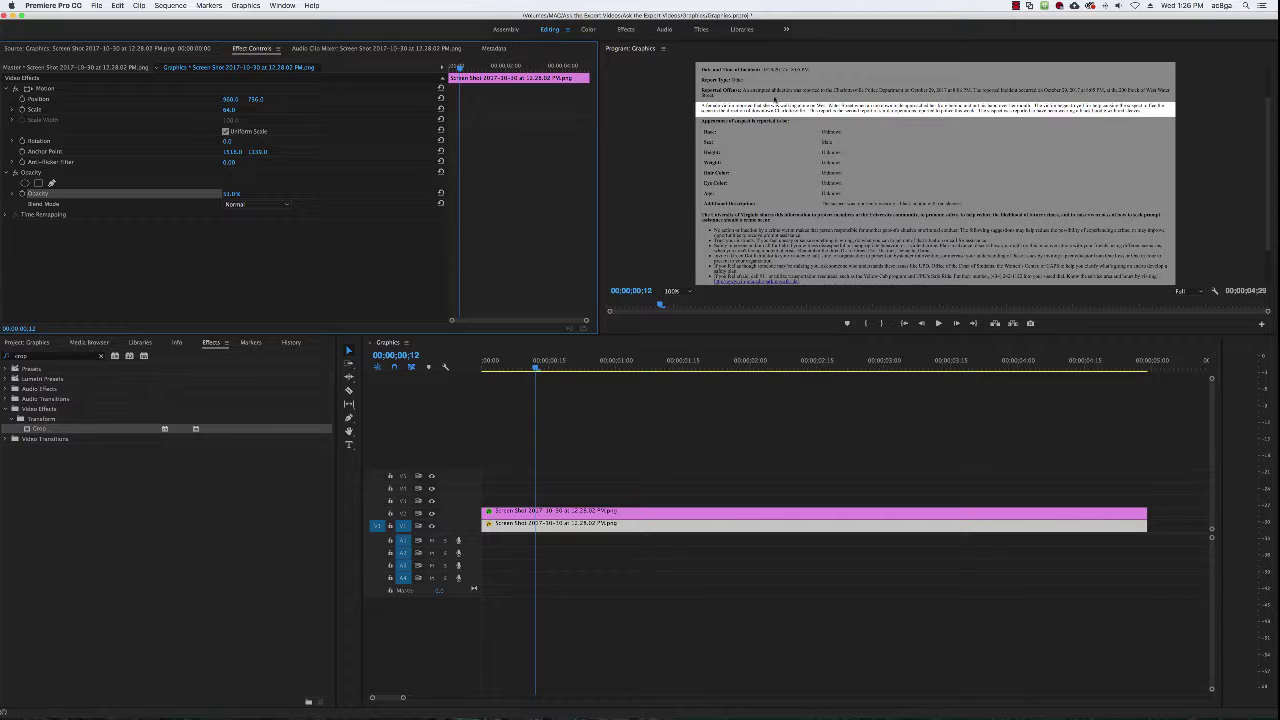
Scale up the cropped sentence strip on V2 and move it lower in the frame
{"action": "double_click", "coordinate": [616, 517]}
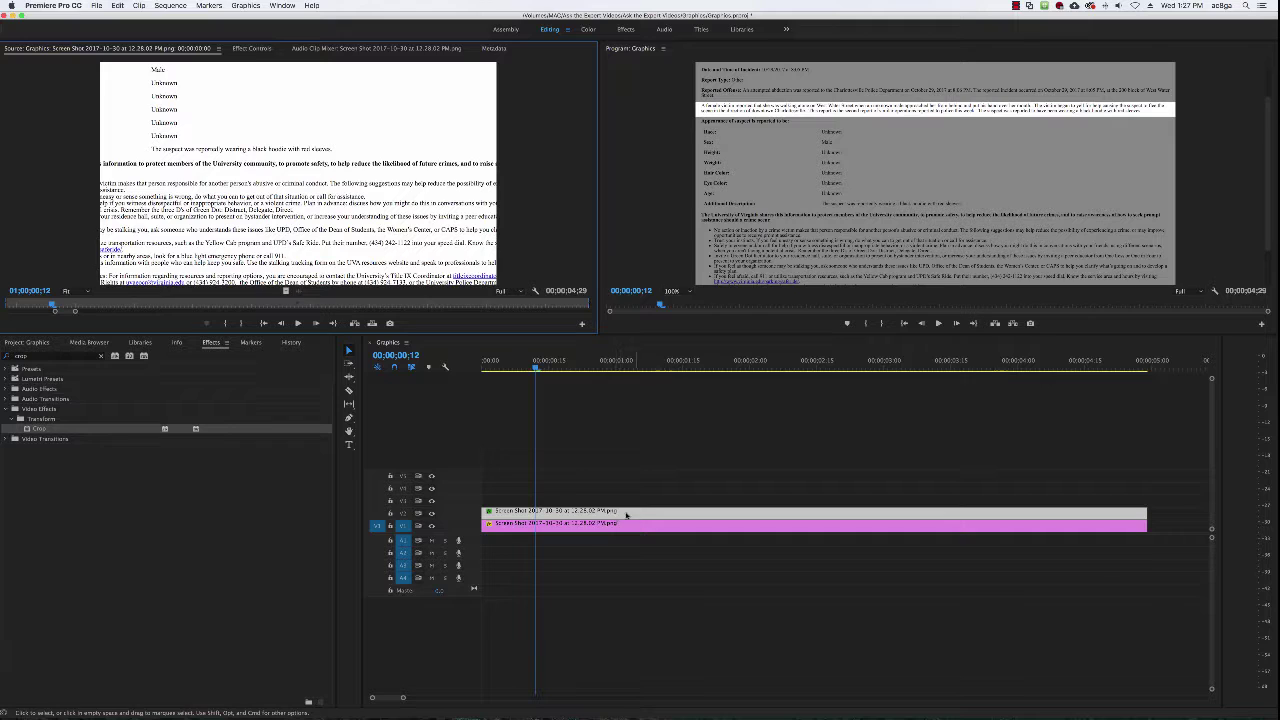
{"action": "left_click", "coordinate": [252, 48]}
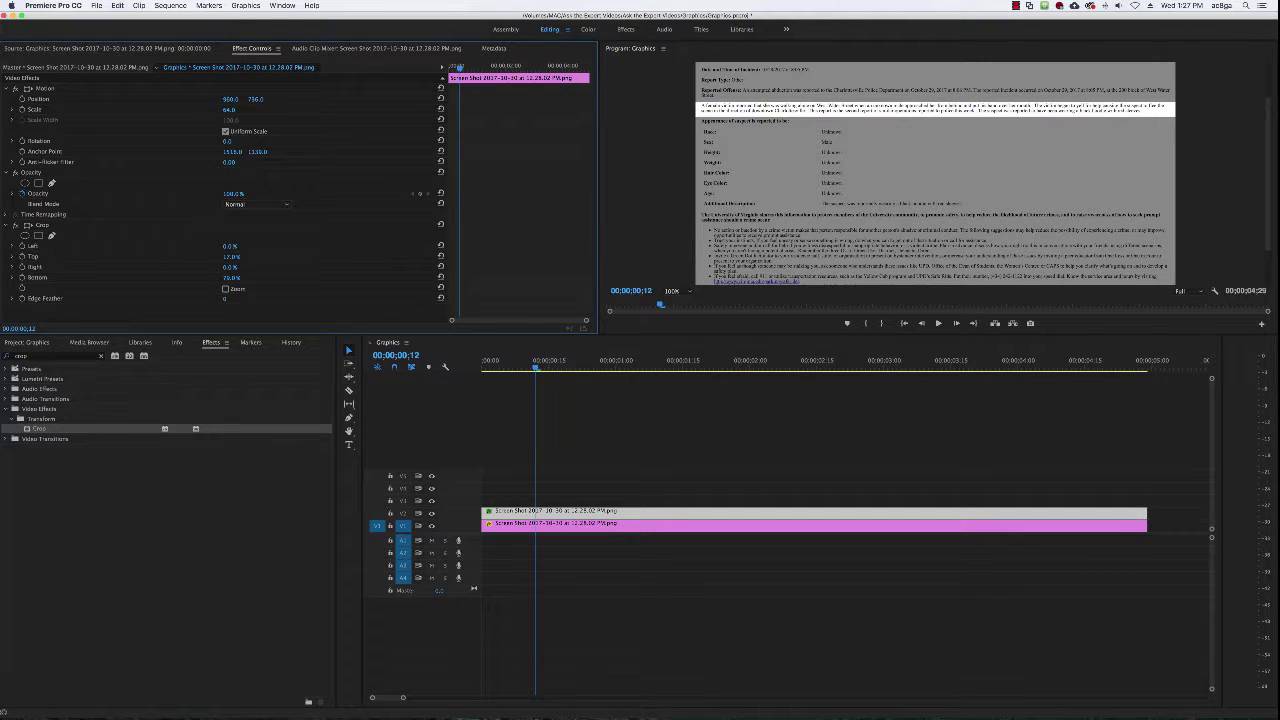
{"action": "mouse_move", "coordinate": [229, 109]}
{"action": "left_mouse_down"}
{"action": "mouse_move", "coordinate": [285, 99]}
{"action": "mouse_move", "coordinate": [215, 99]}
{"action": "left_mouse_up"}
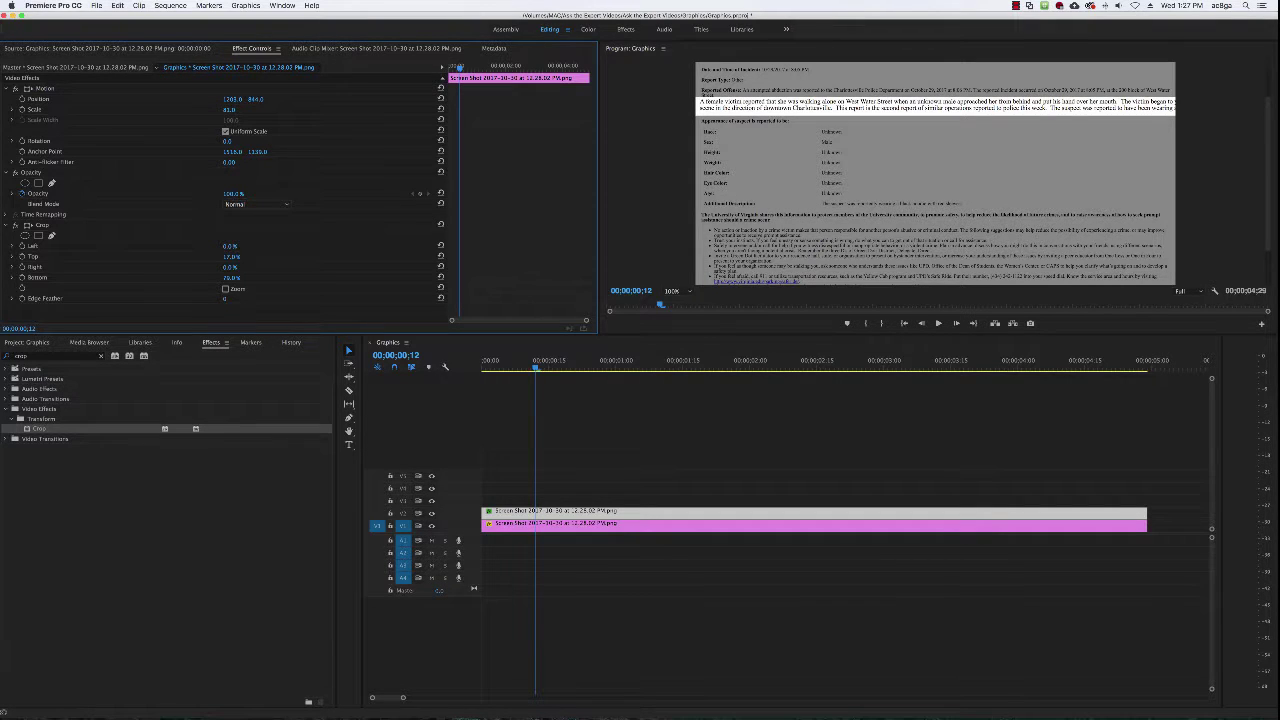
{"action": "left_click", "coordinate": [253, 99]}
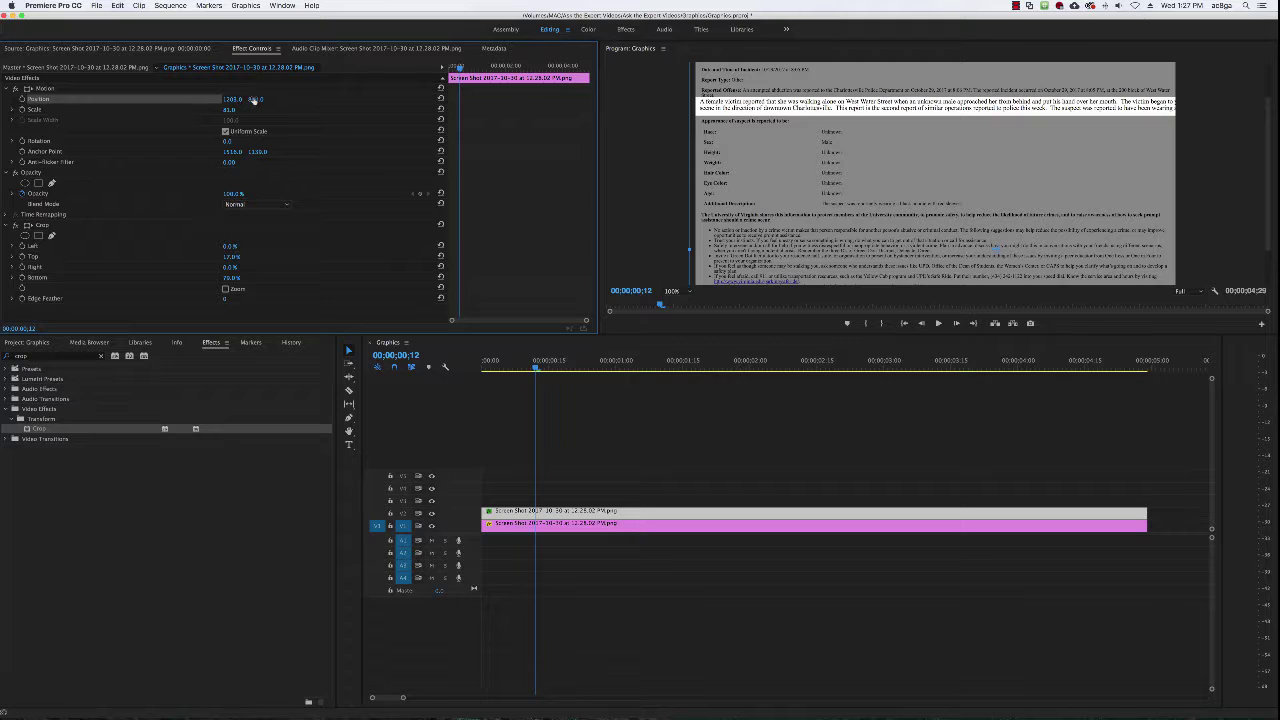
{"action": "left_click_drag", "start_coordinate": [253, 99], "coordinate": [257, 99]}
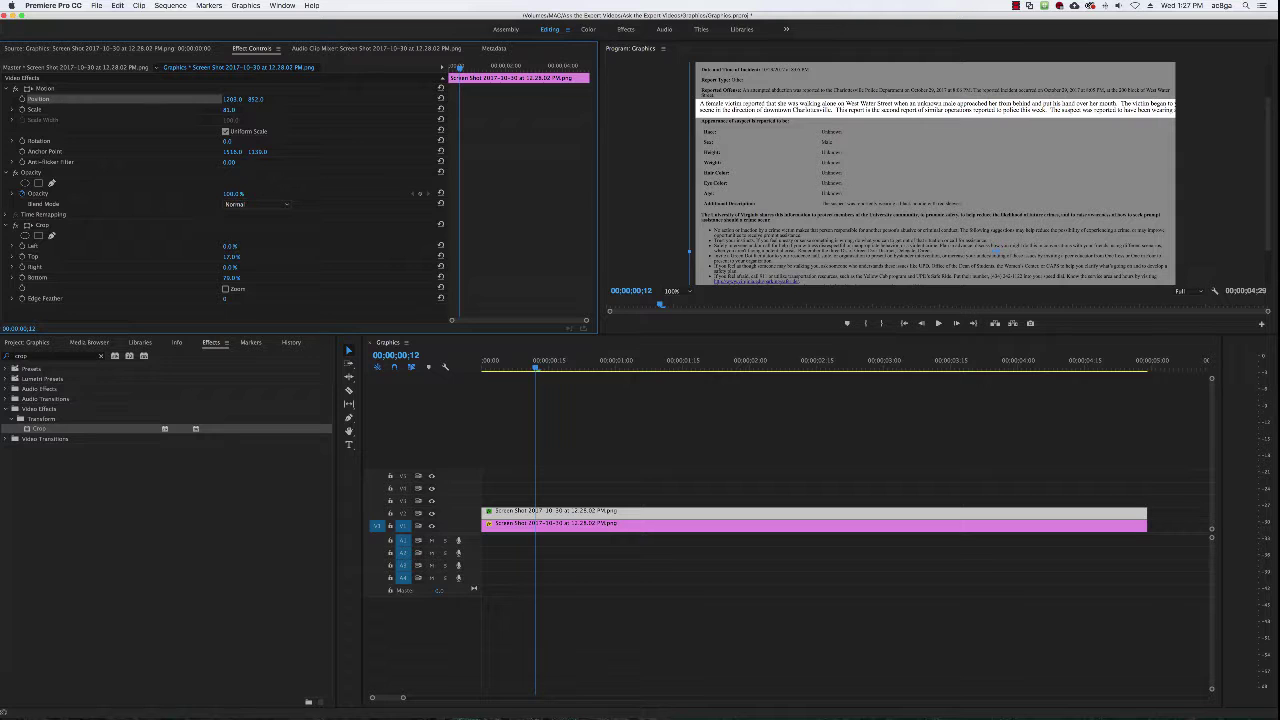
{"action": "mouse_move", "coordinate": [258, 99]}
{"action": "left_mouse_down"}
{"action": "mouse_move", "coordinate": [270, 99]}
{"action": "mouse_move", "coordinate": [233, 100]}
{"action": "mouse_move", "coordinate": [260, 99]}
{"action": "left_mouse_up"}
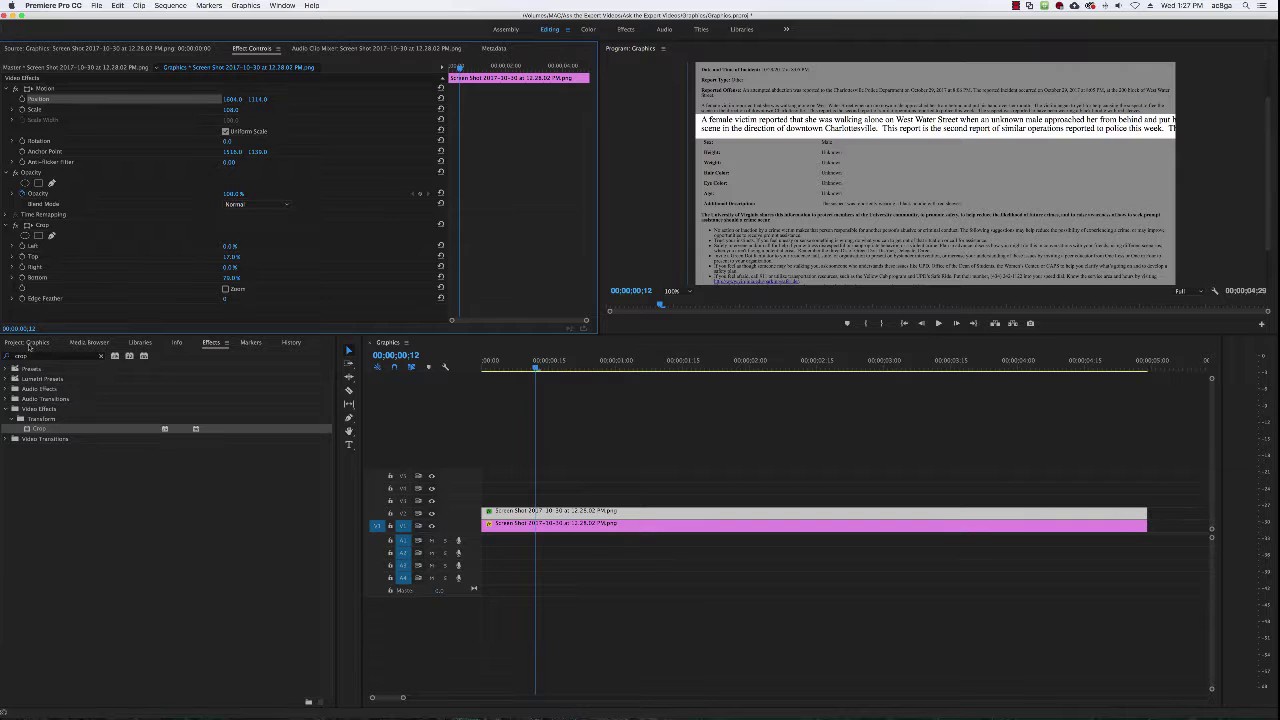
Switch the bottom-left panel back to the Project: Graphics bin
{"action": "left_click", "coordinate": [28, 343]}
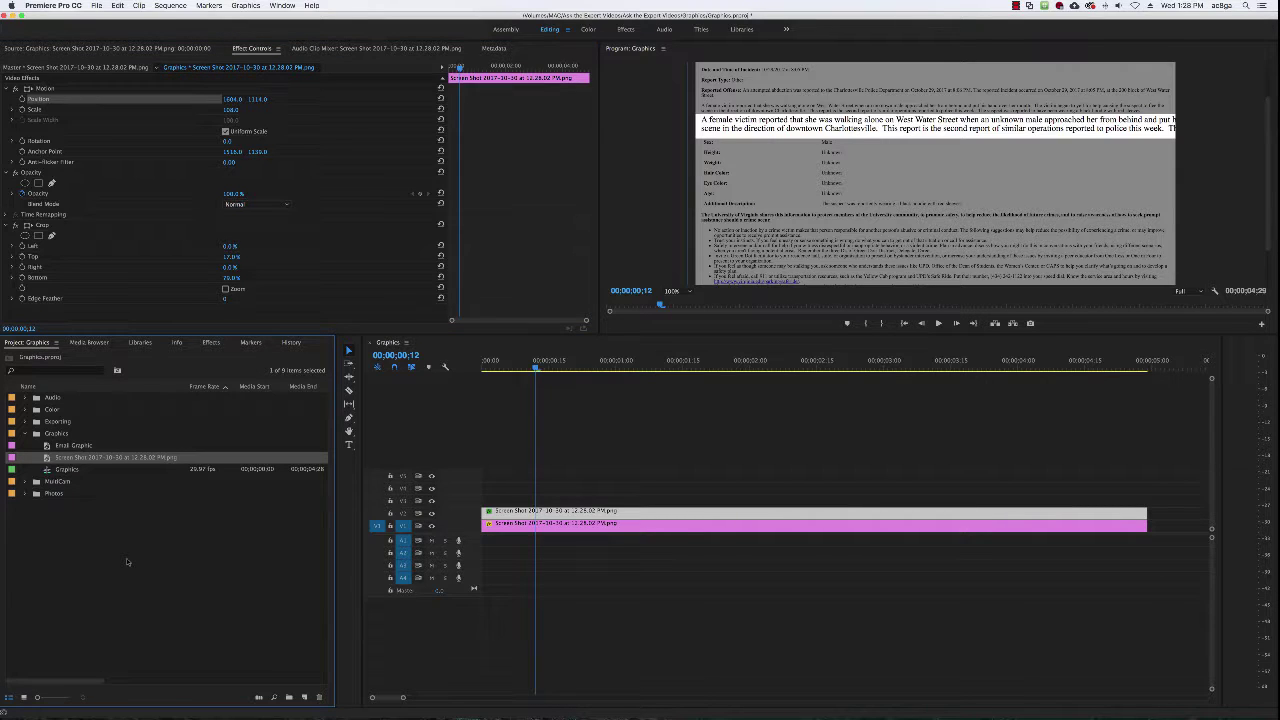